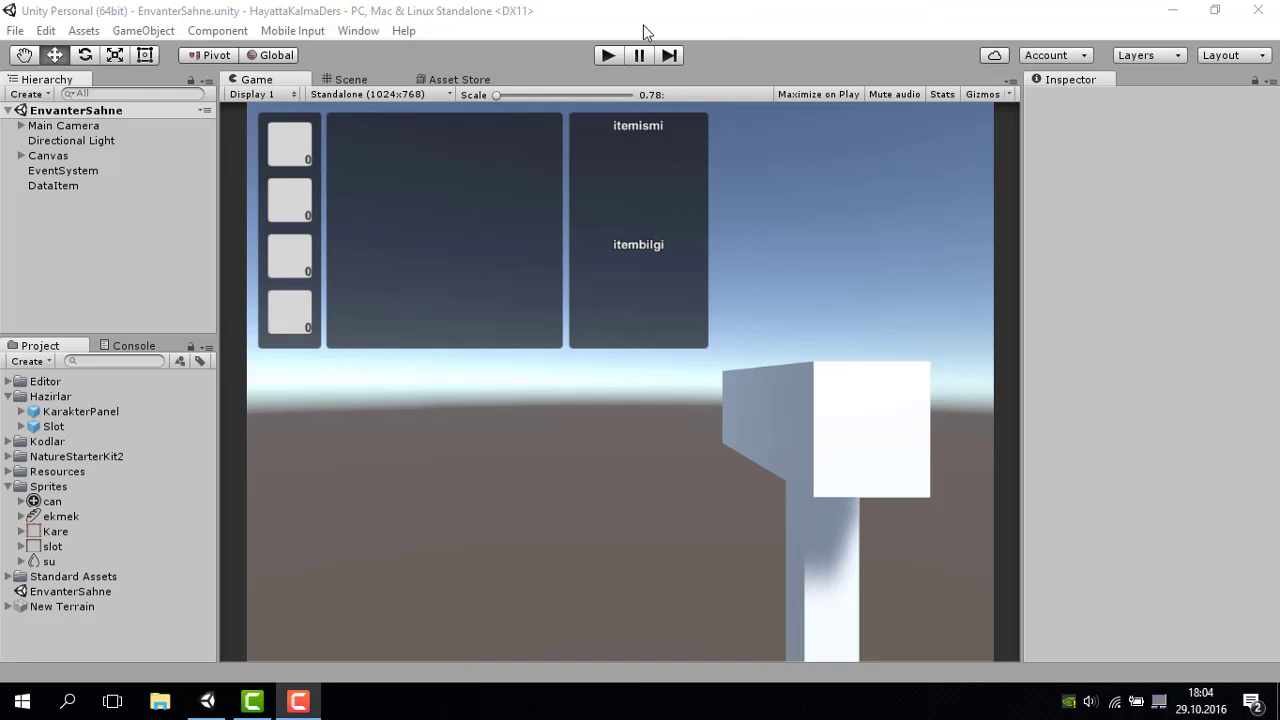
# Run a quick test of the inventory scene, then stop it.
pyautogui.click(607, 54)
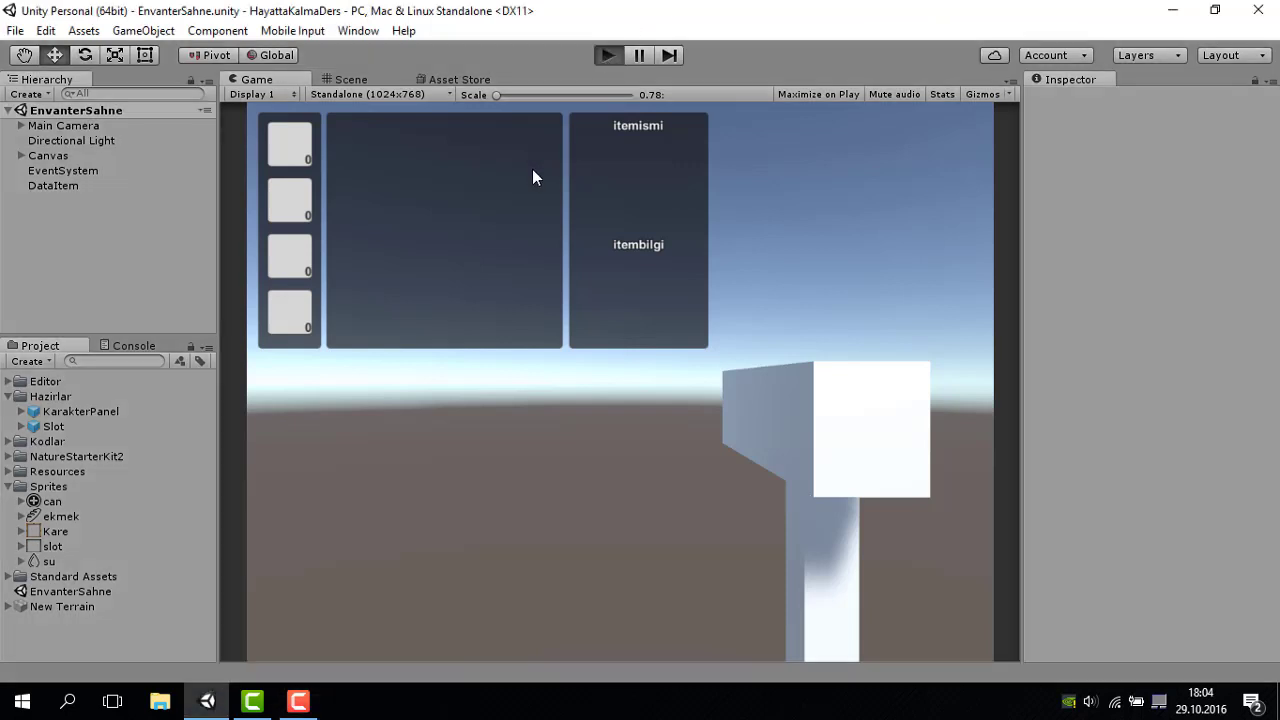
pyautogui.moveTo(287, 158)
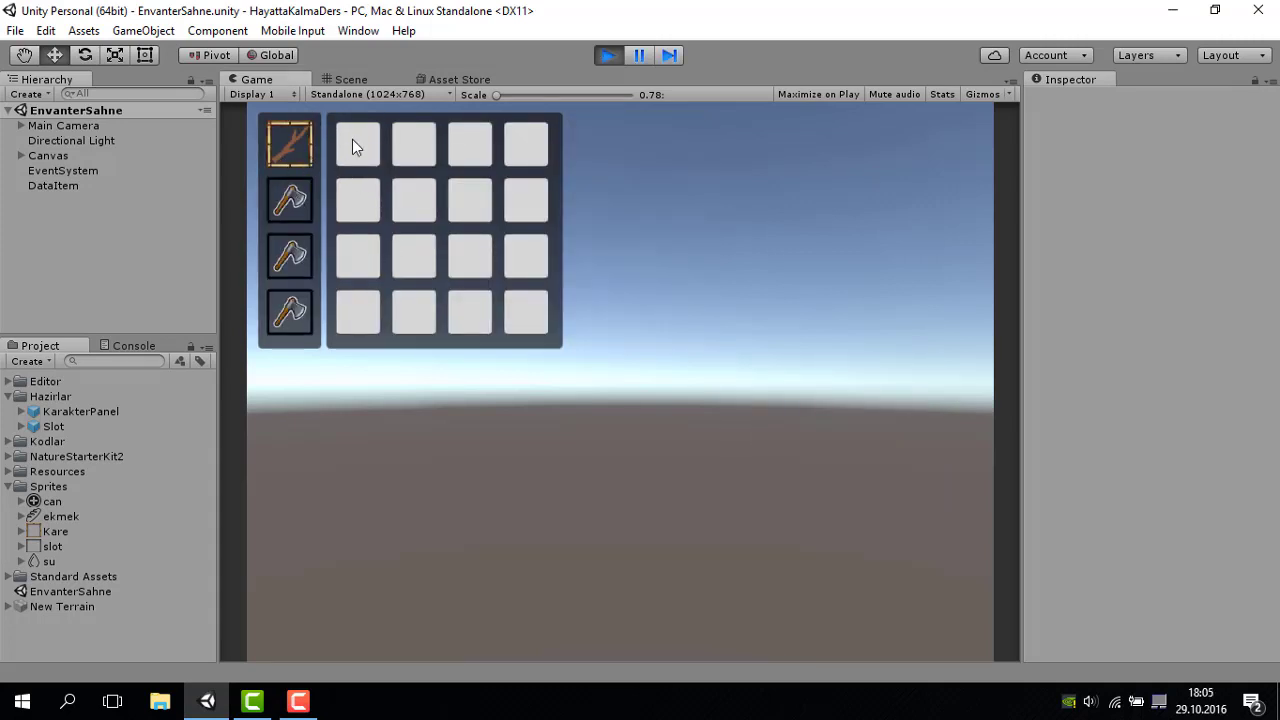
pyautogui.click(609, 56)
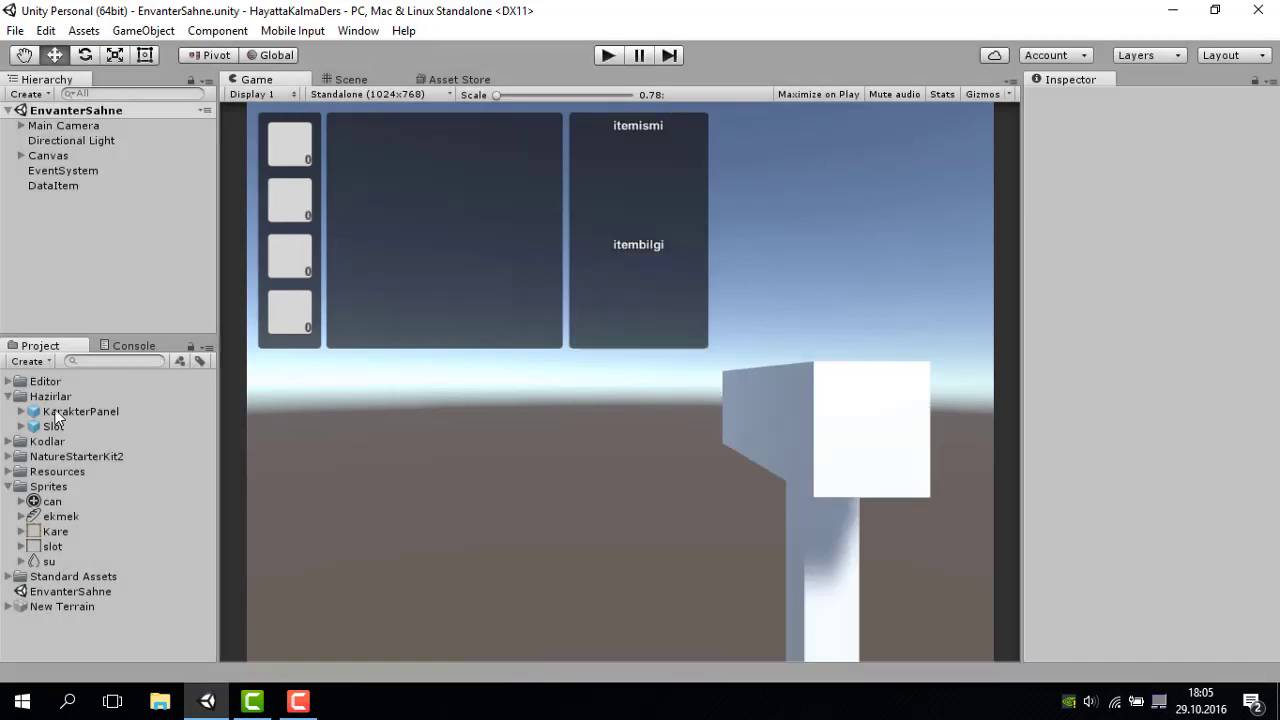
# Set the Slot prefab's Image Source Image to the 'slot' sprite.
pyautogui.click(58, 427)
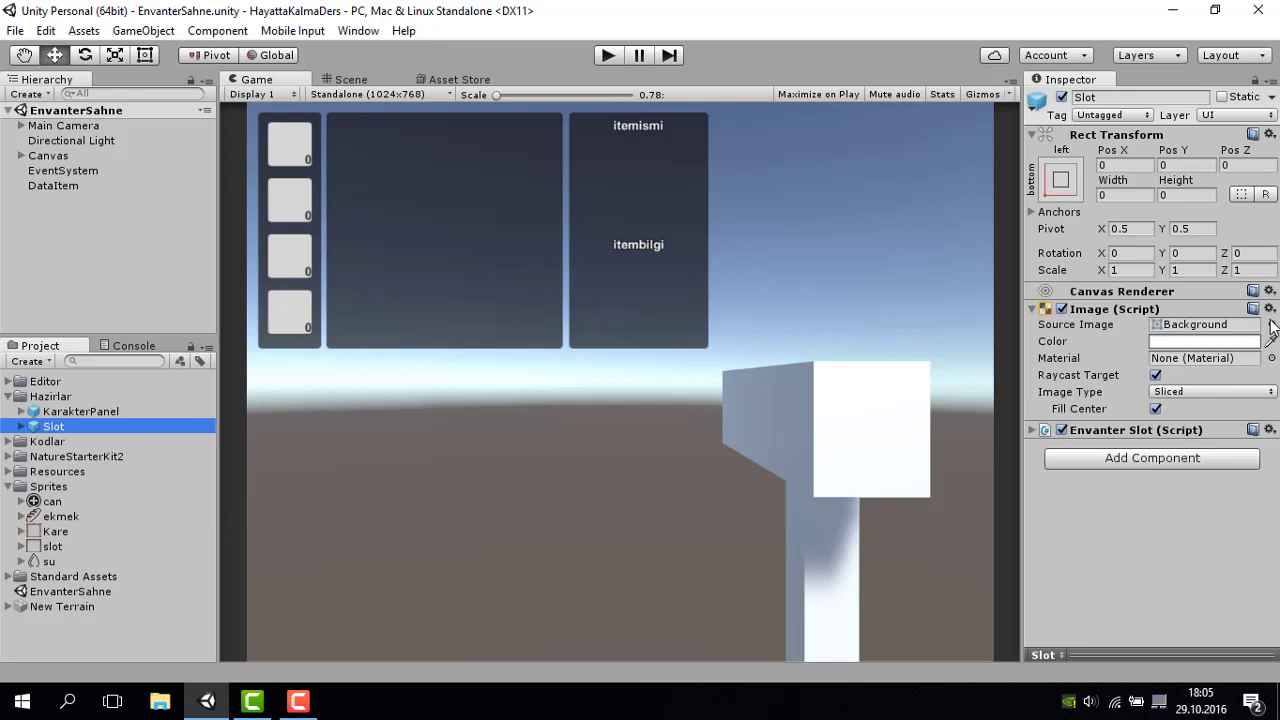
pyautogui.click(1271, 325)
pyautogui.click(587, 333)
pyautogui.doubleClick(587, 333)
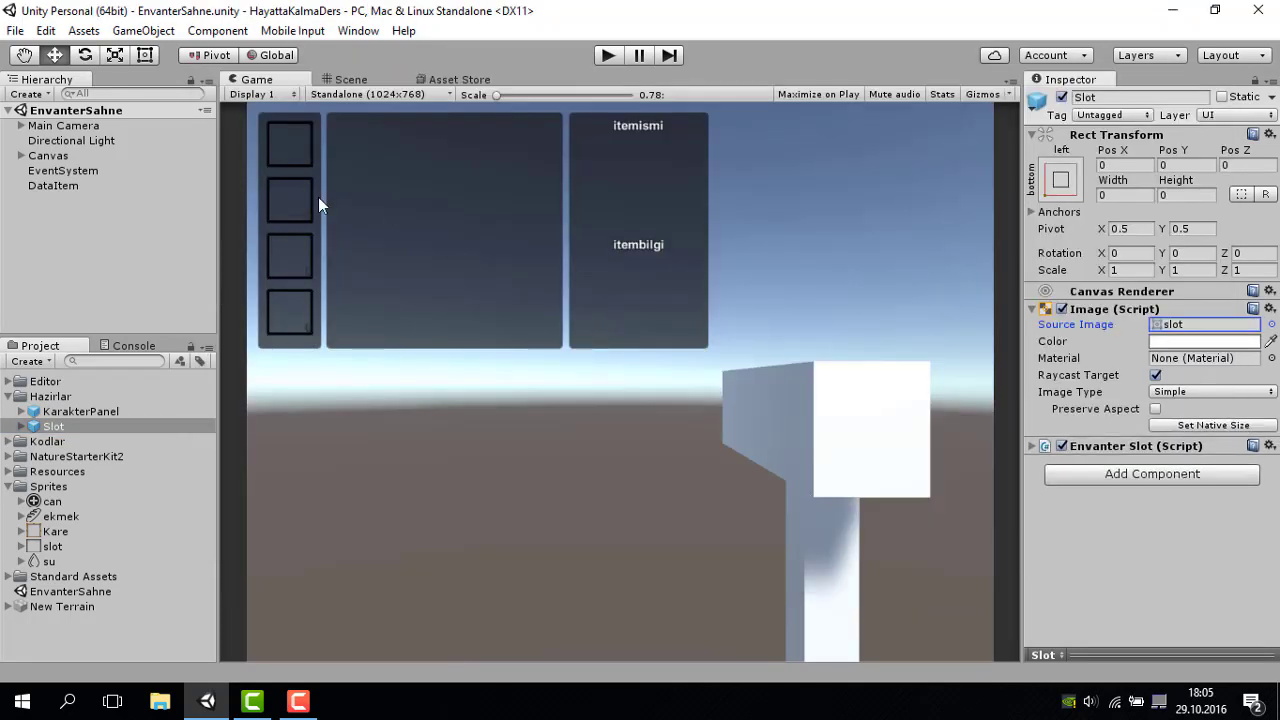
# Test-play the new slot look by dragging the stick out of the top-left slot and back.
pyautogui.click(607, 55)
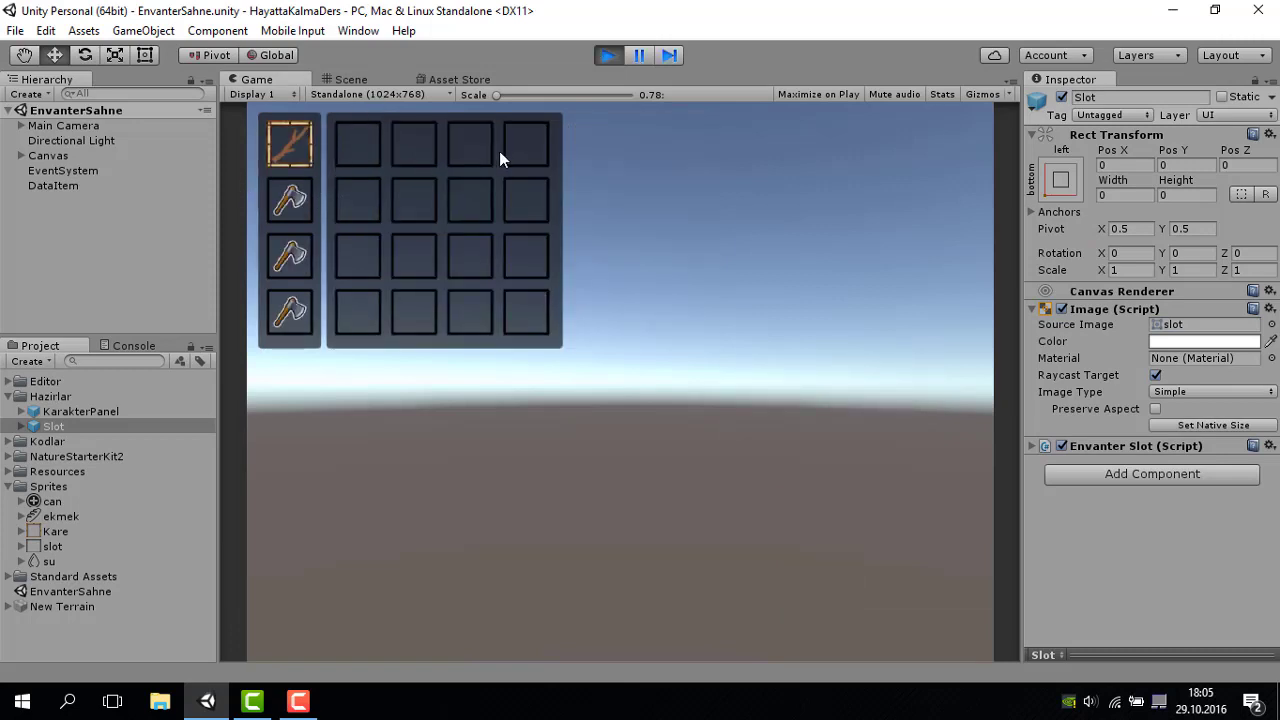
pyautogui.moveTo(295, 270)
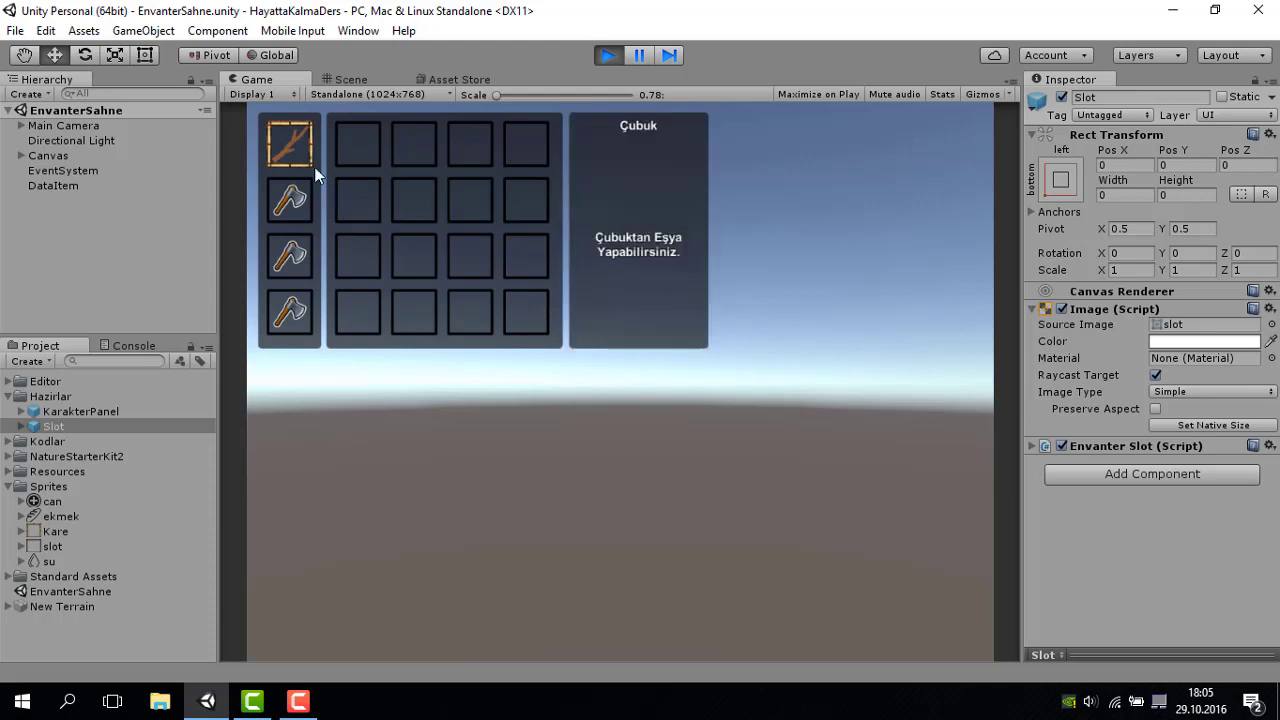
pyautogui.moveTo(290, 140)
pyautogui.mouseDown()
pyautogui.moveTo(604, 238)
pyautogui.moveTo(457, 246)
pyautogui.mouseUp()
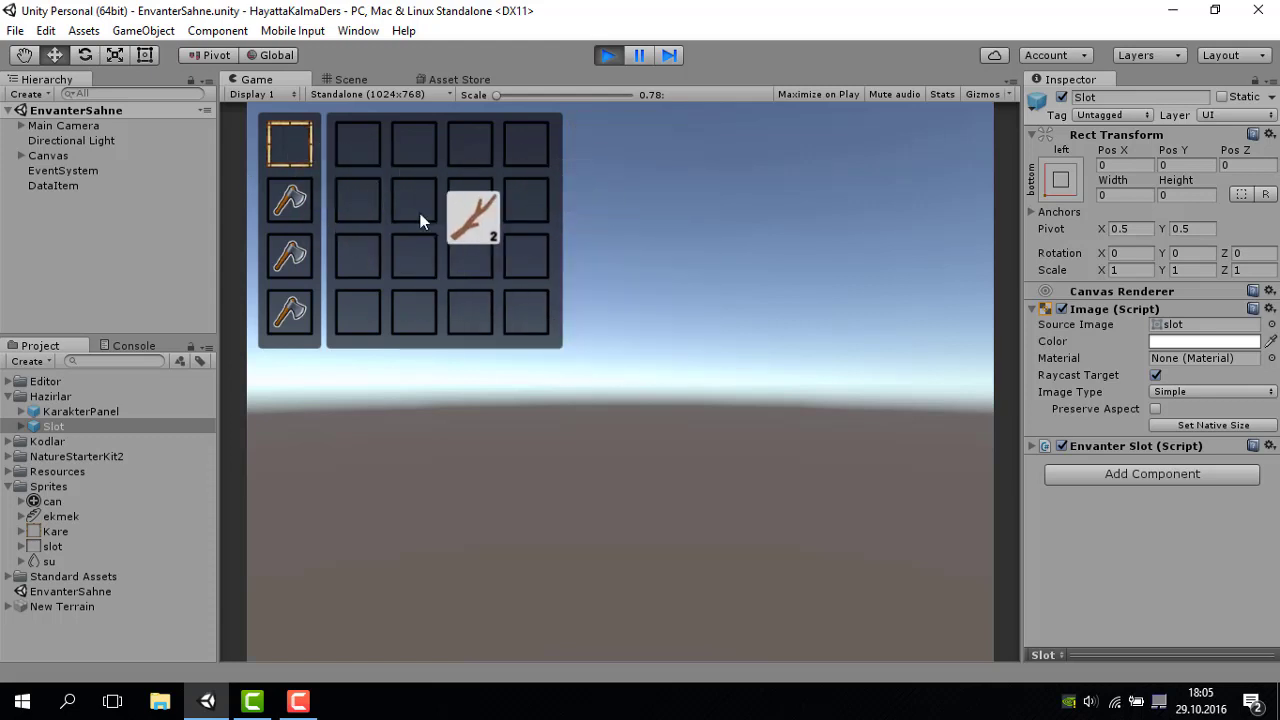
pyautogui.moveTo(457, 246)
pyautogui.mouseDown()
pyautogui.moveTo(292, 150)
pyautogui.moveTo(405, 130)
pyautogui.mouseUp()
pyautogui.click(296, 122)
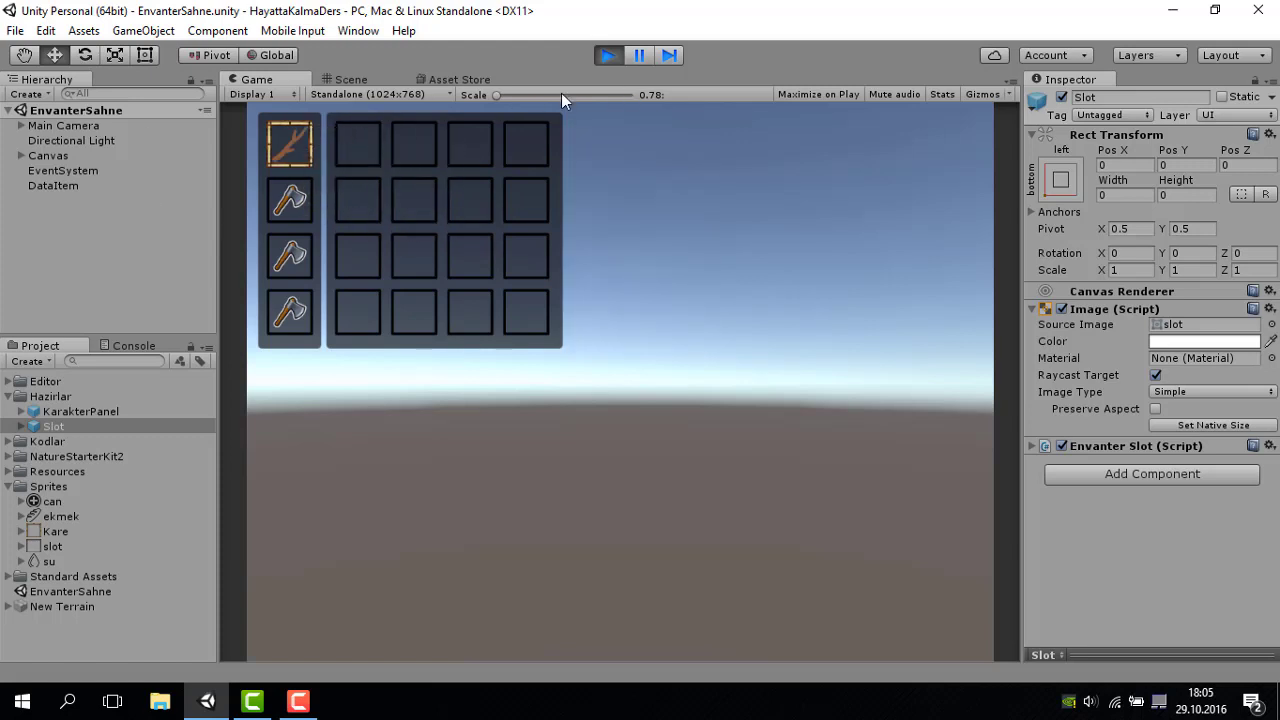
pyautogui.click(609, 58)
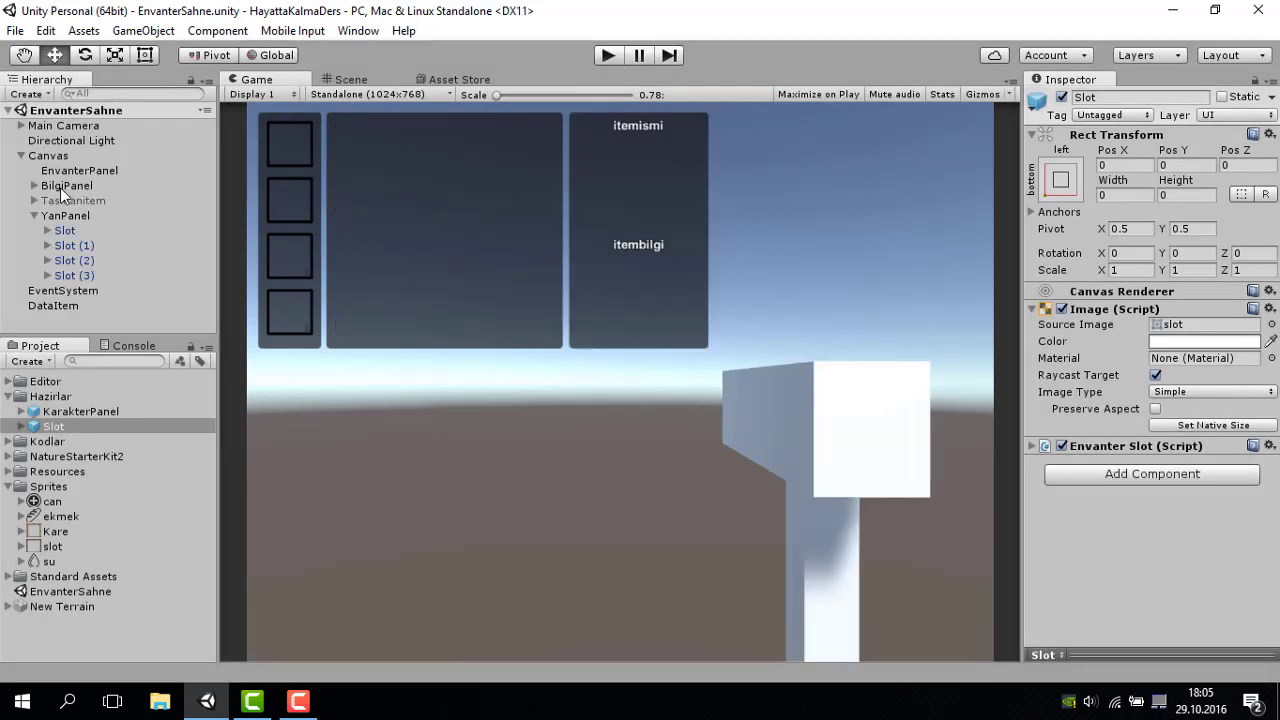
# Temporarily enable Tasinanitem, give its image the 'slot' sprite, and disable it again.
pyautogui.click(34, 200)
pyautogui.click(85, 200)
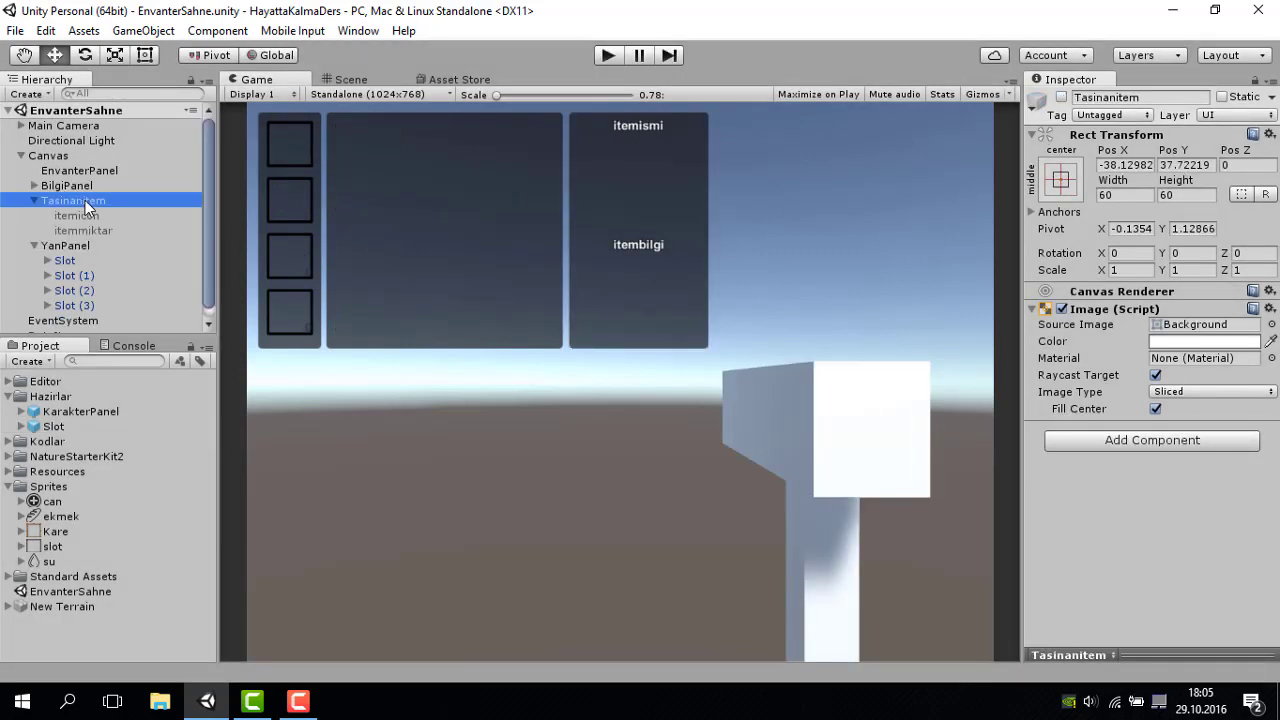
pyautogui.click(1061, 97)
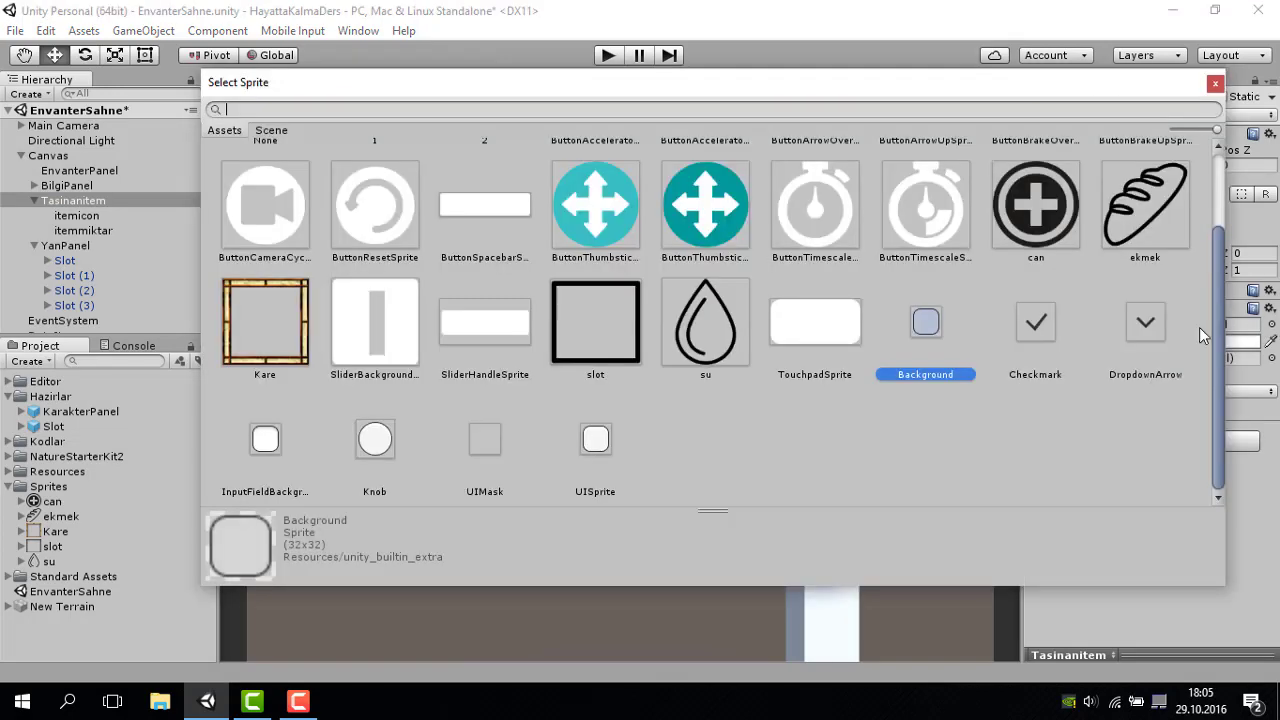
pyautogui.click(1271, 324)
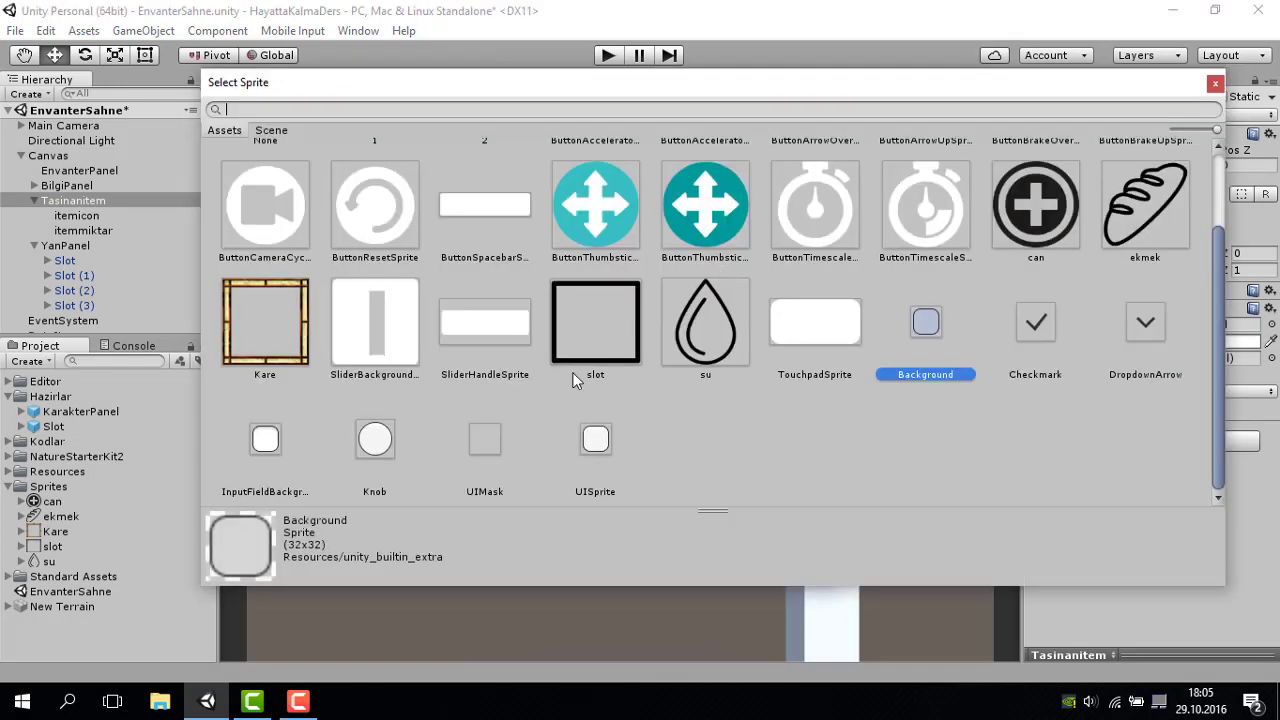
pyautogui.doubleClick(594, 340)
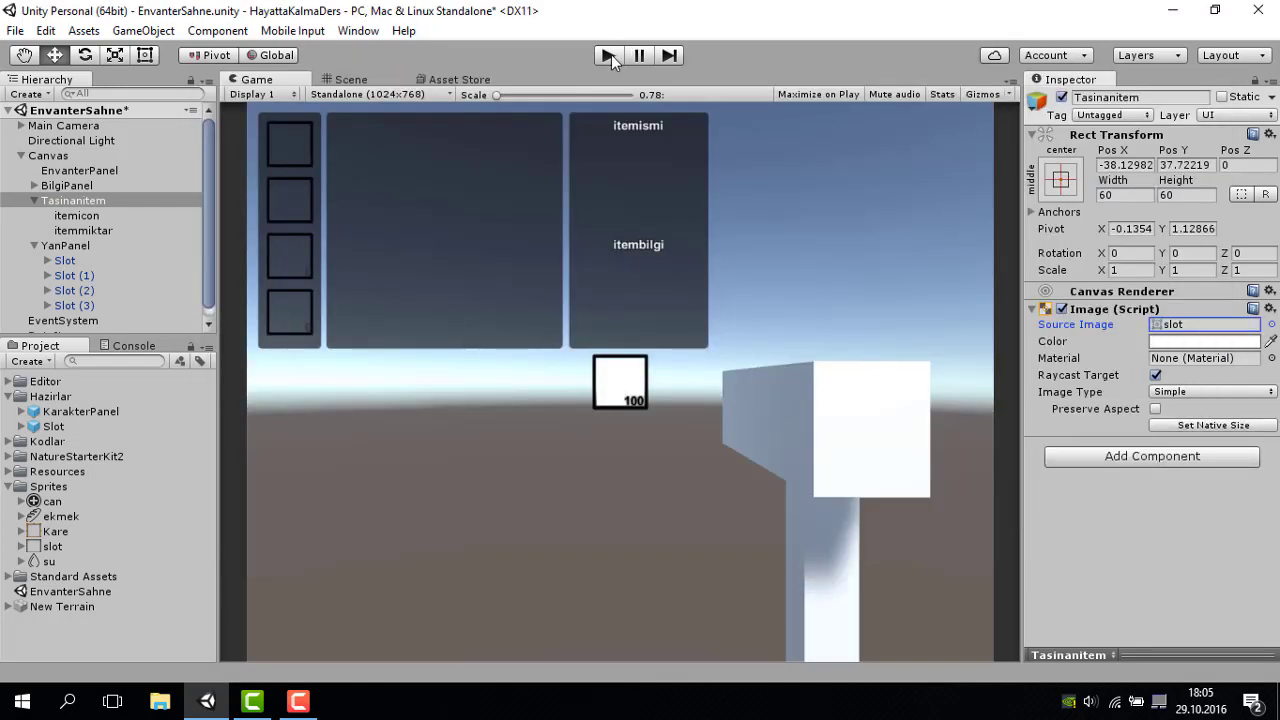
pyautogui.click(1062, 97)
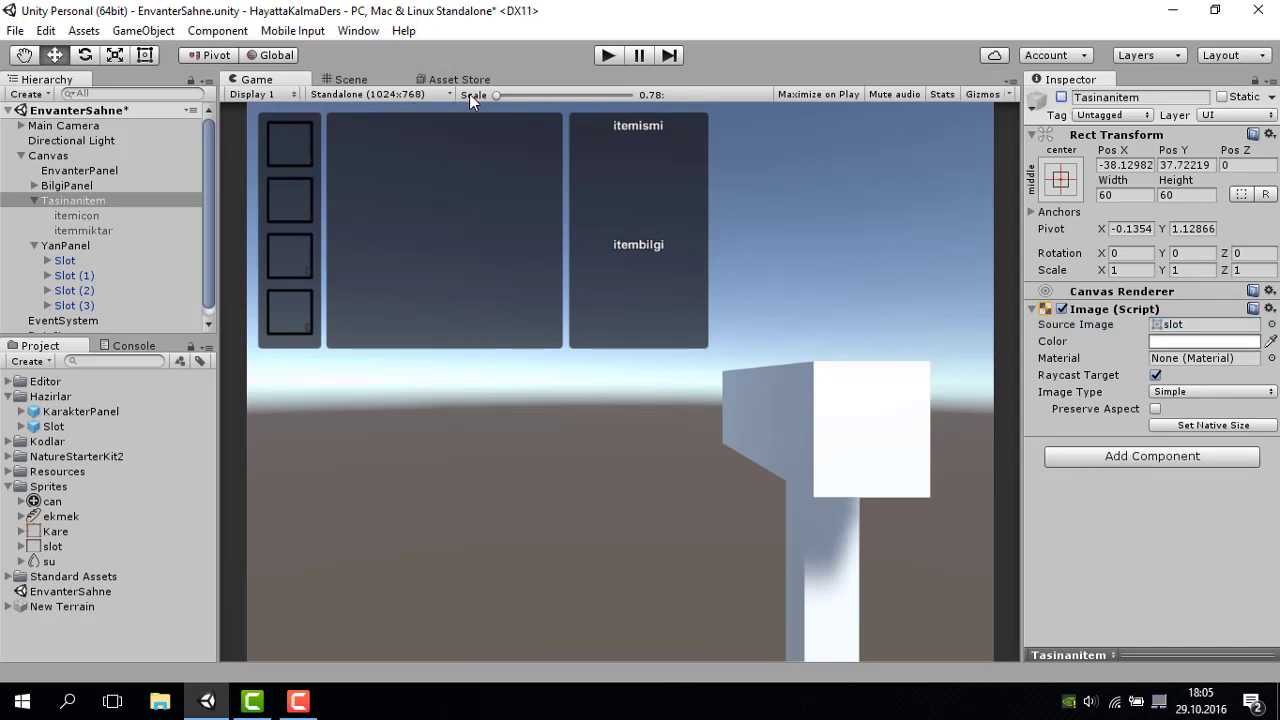
# Test-play by moving the 2-count stick stack from the side slot into the inventory grid.
pyautogui.click(608, 56)
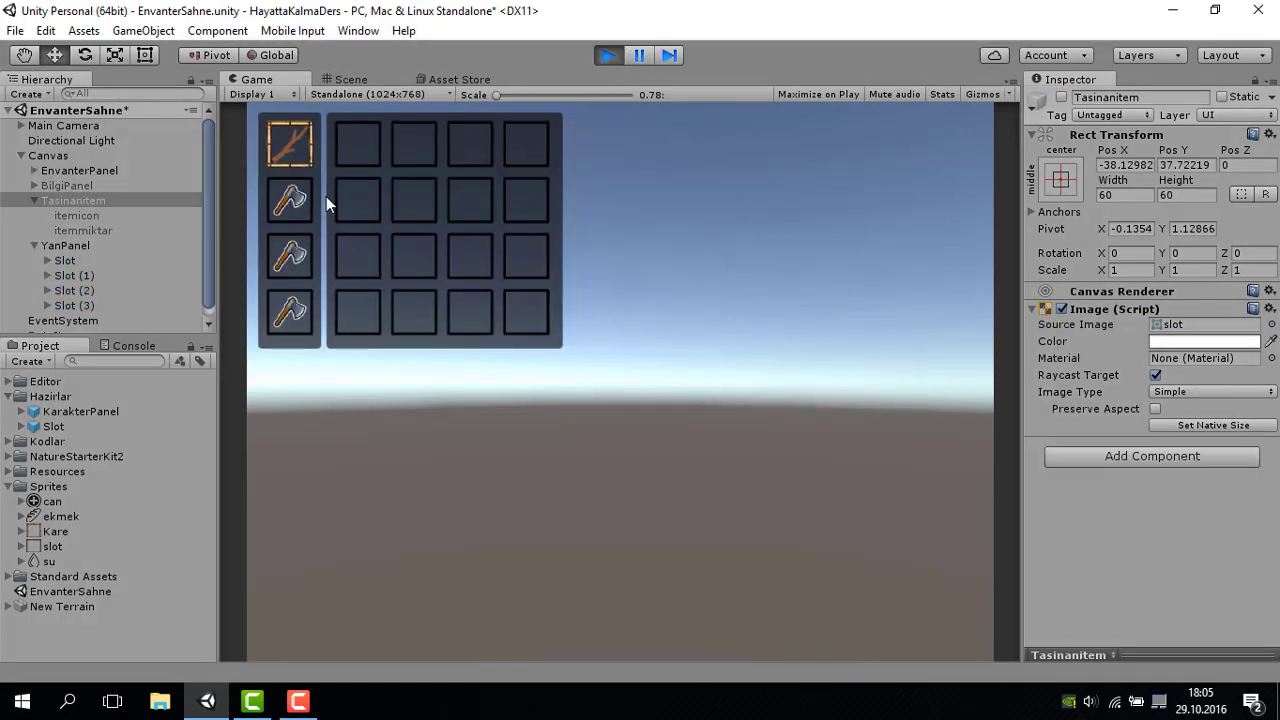
pyautogui.click(316, 163)
pyautogui.click(306, 142)
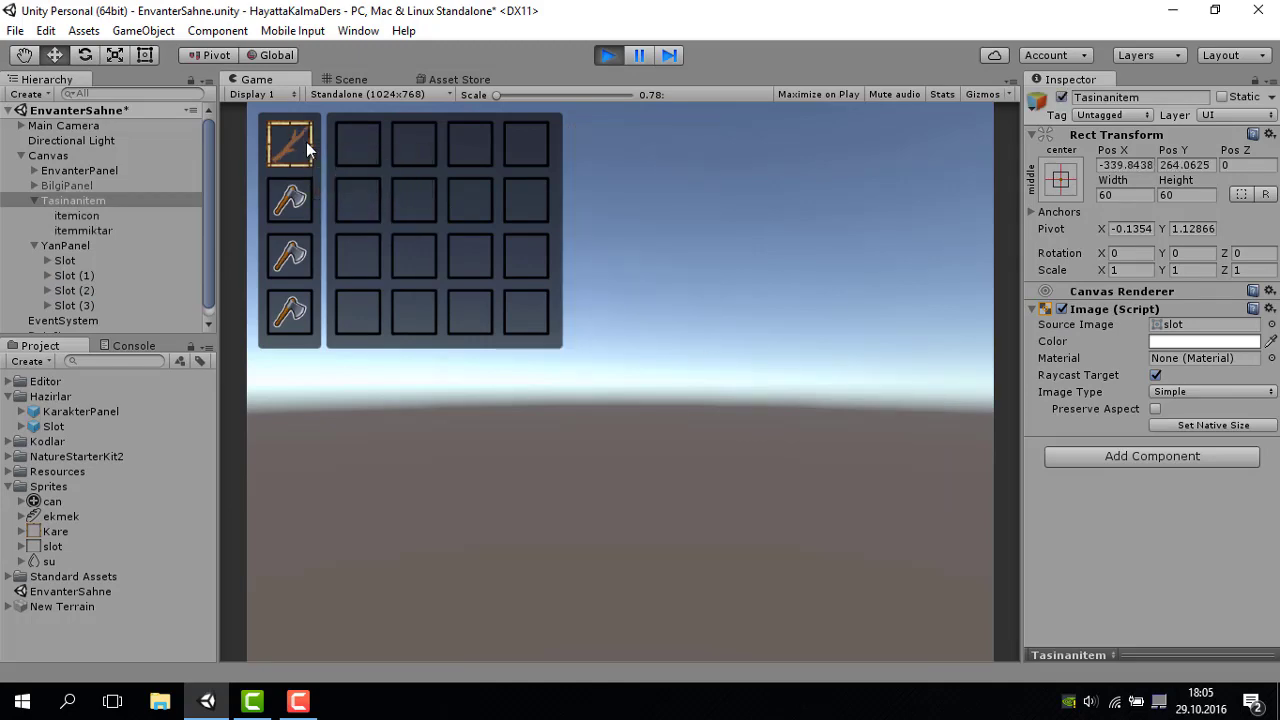
pyautogui.click(303, 161)
pyautogui.click(372, 158)
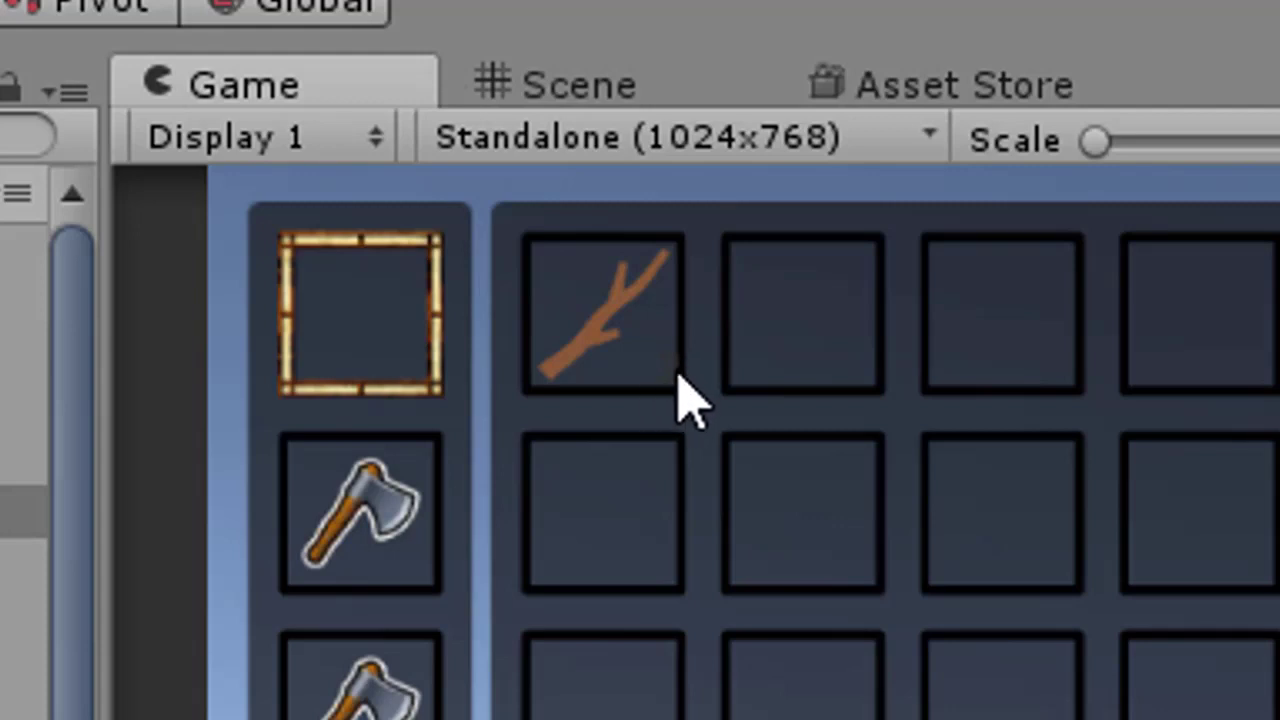
pyautogui.click(620, 350)
pyautogui.click(572, 340)
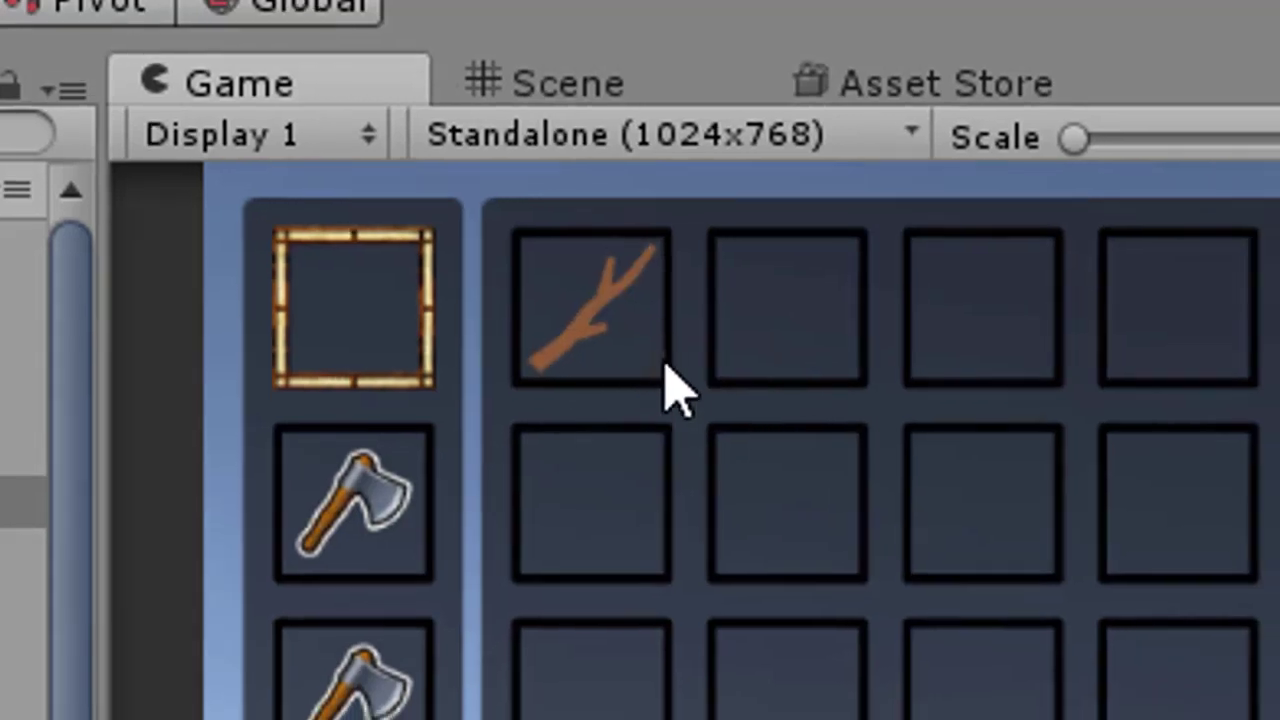
pyautogui.click(600, 315)
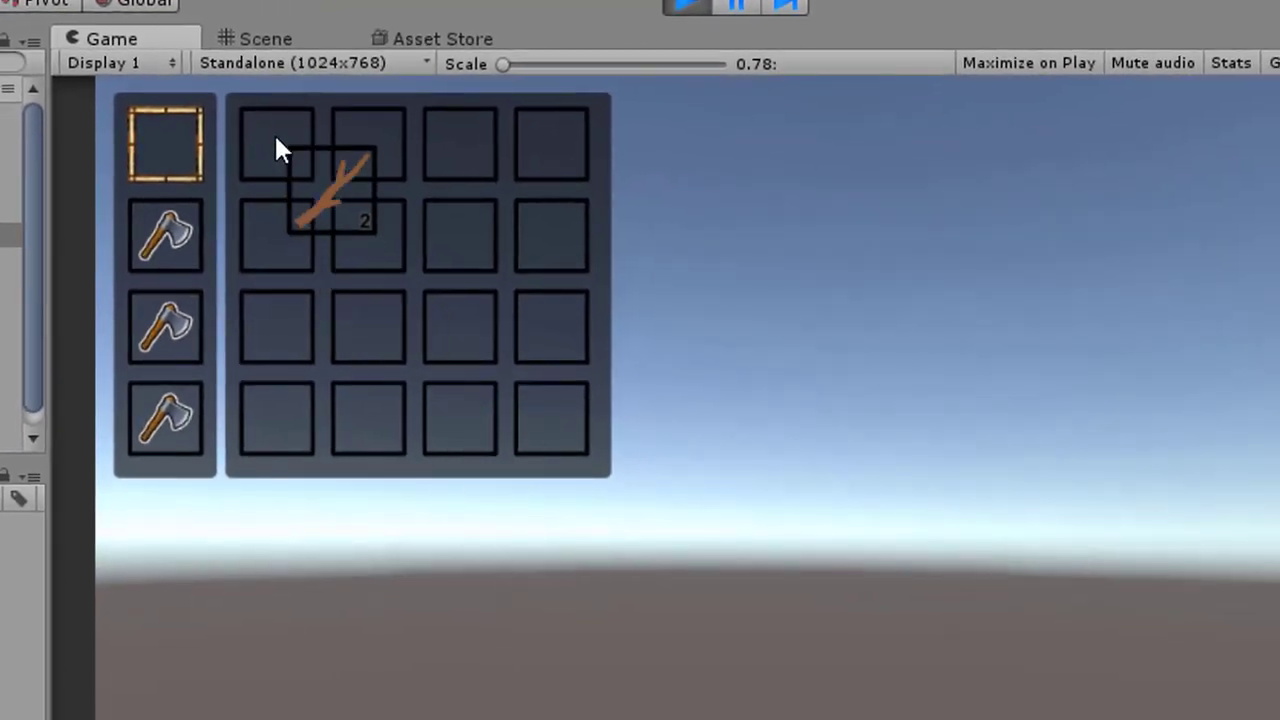
pyautogui.click(285, 158)
pyautogui.click(686, 8)
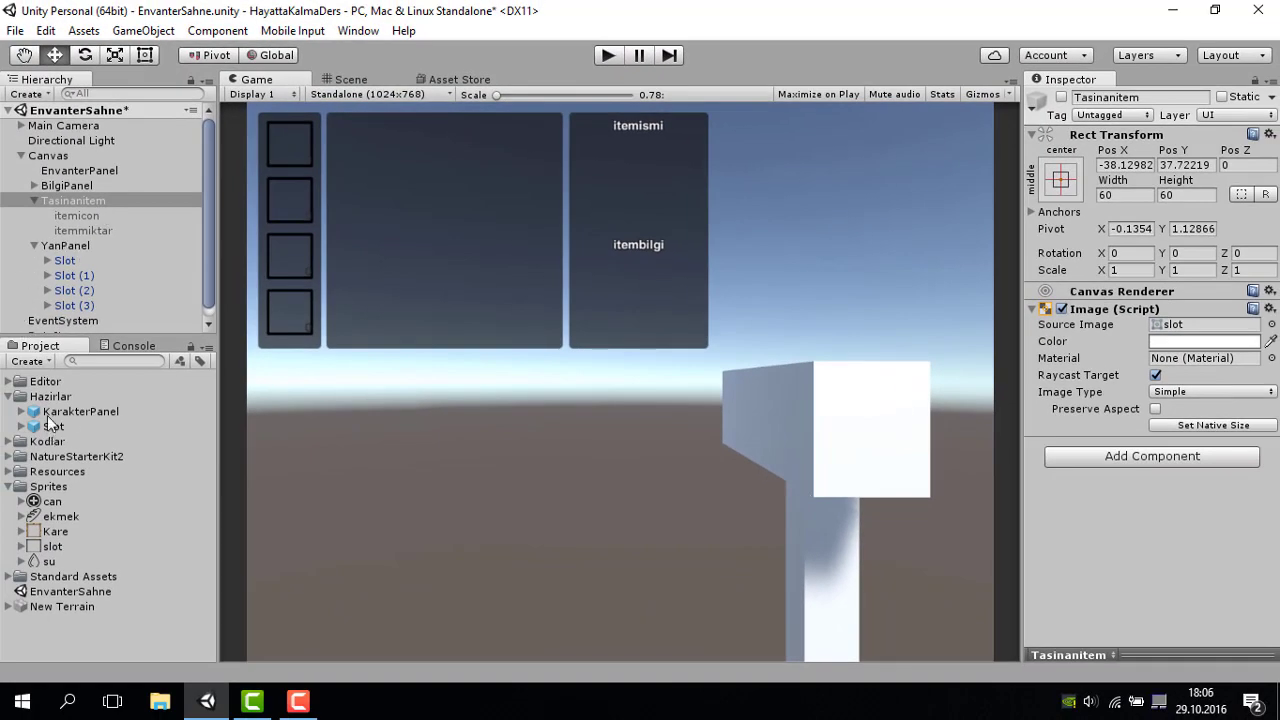
pyautogui.click(52, 426)
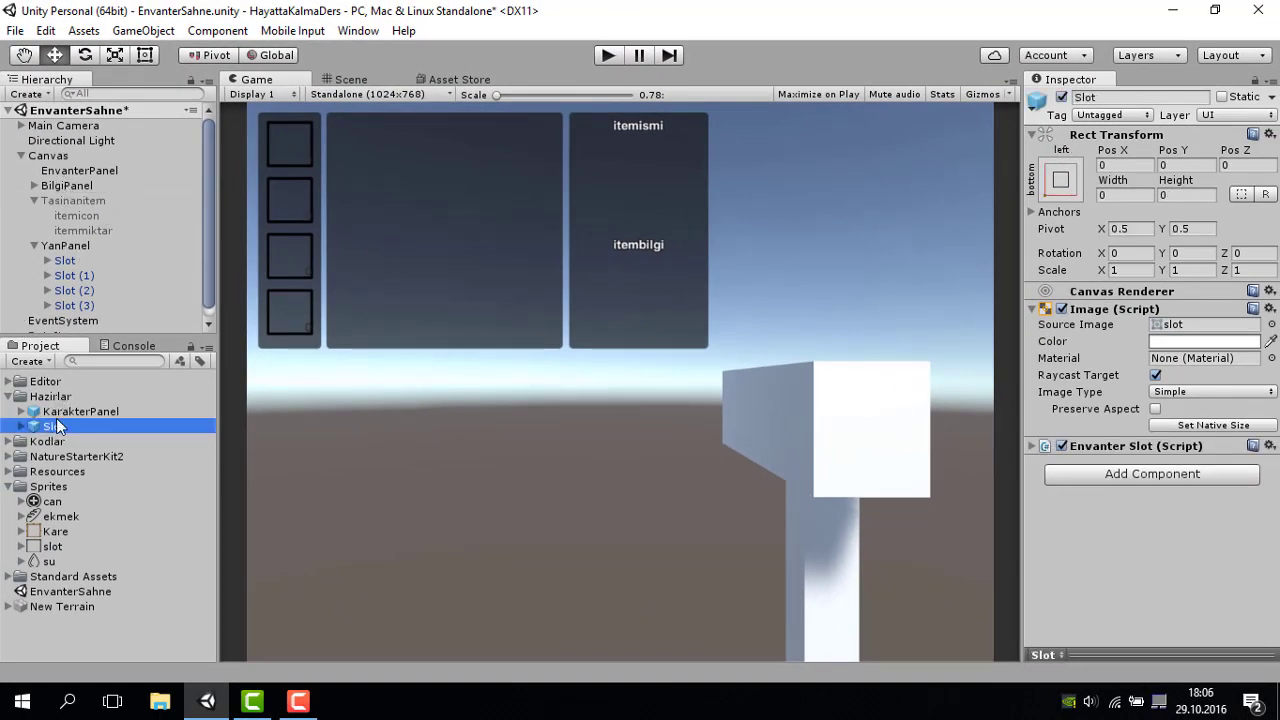
# Drop a Slot instance into EnvanterPanel and select its itemmiktar count text.
pyautogui.moveTo(56, 418); pyautogui.dragTo(106, 158)
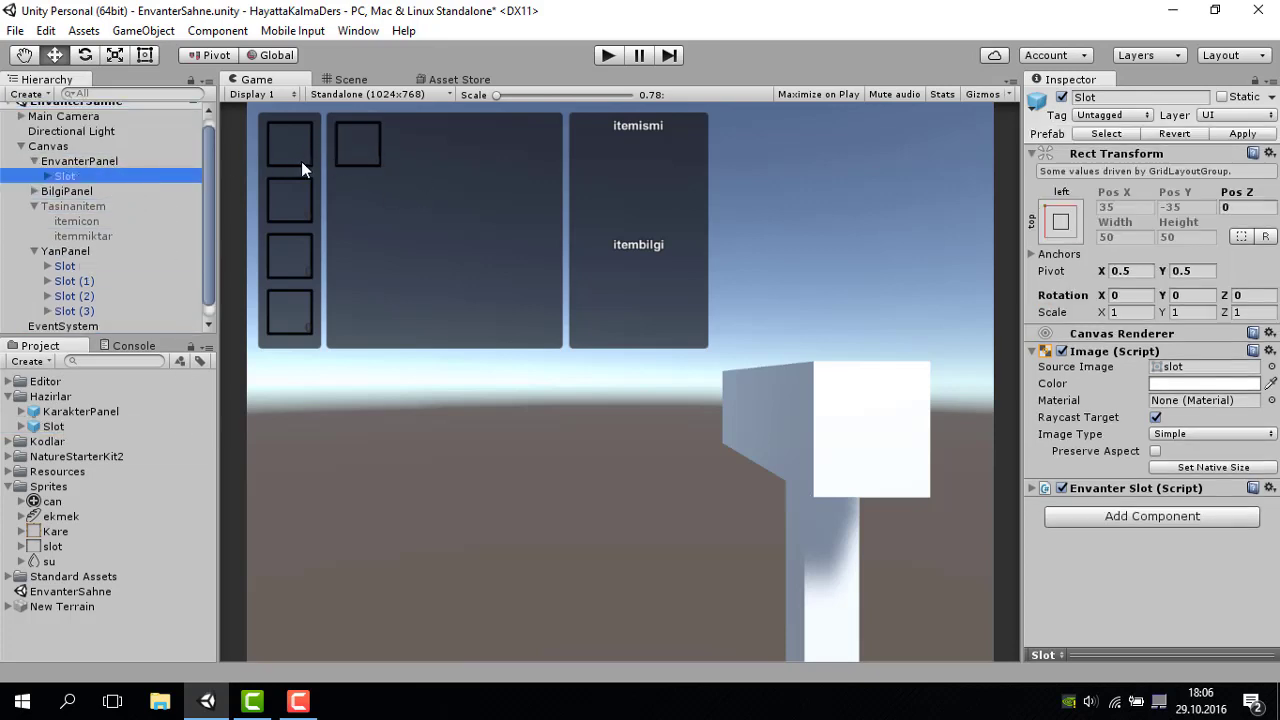
pyautogui.click(47, 175)
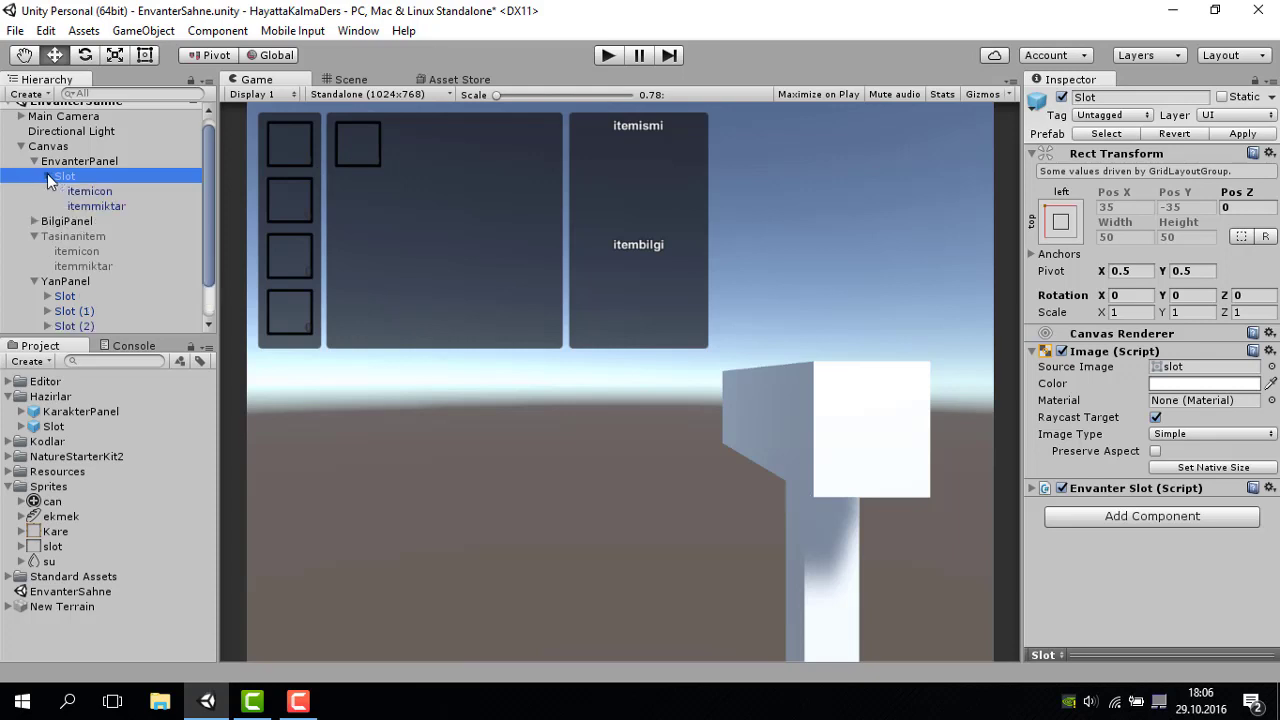
pyautogui.click(95, 191)
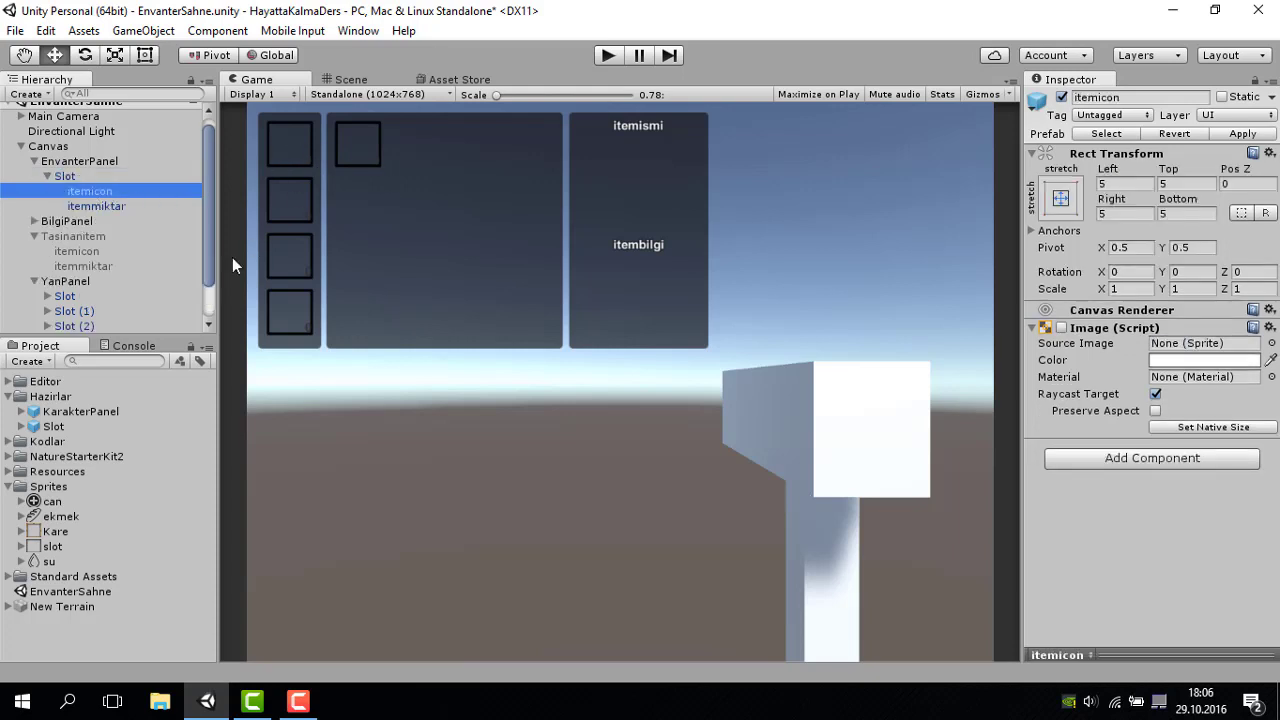
pyautogui.click(72, 205)
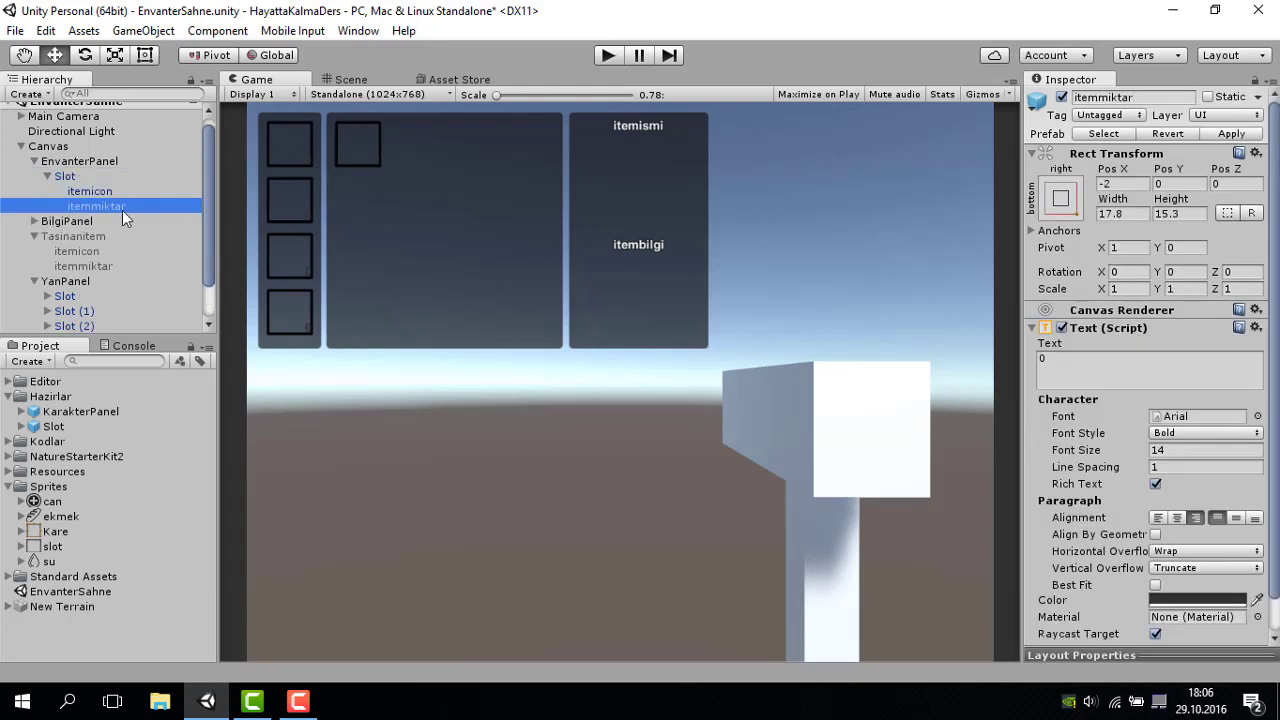
# Set the count text to 10, color it white, and nudge it slightly up and left.
pyautogui.click(1152, 361)
pyautogui.write('10')
pyautogui.scroll(-1, 1150, 400)
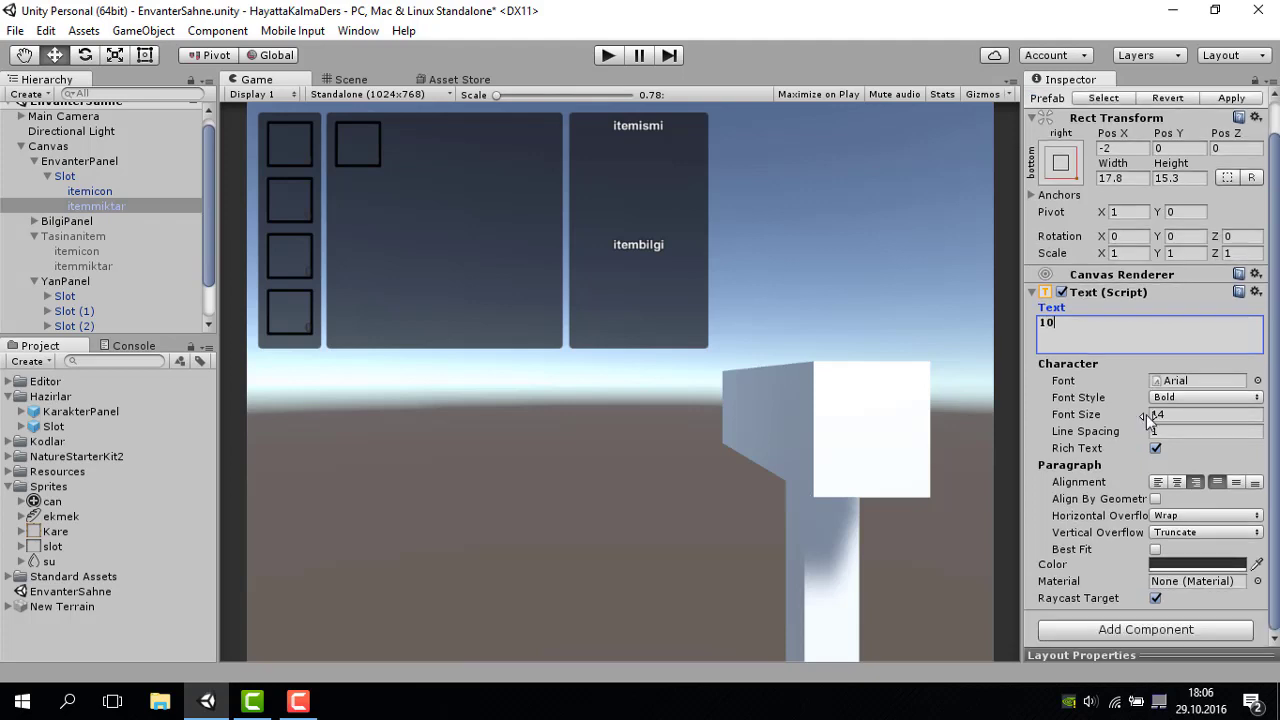
pyautogui.click(1197, 564)
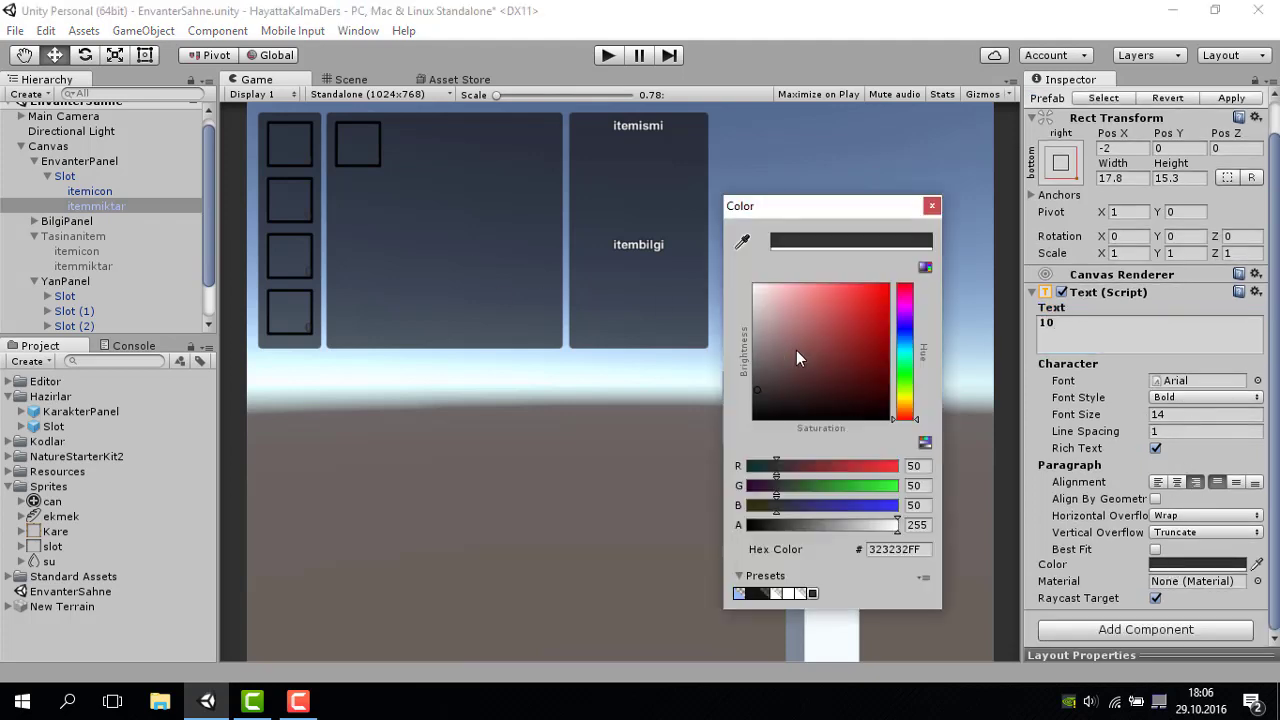
pyautogui.moveTo(796, 350); pyautogui.dragTo(573, 173)
pyautogui.click(932, 207)
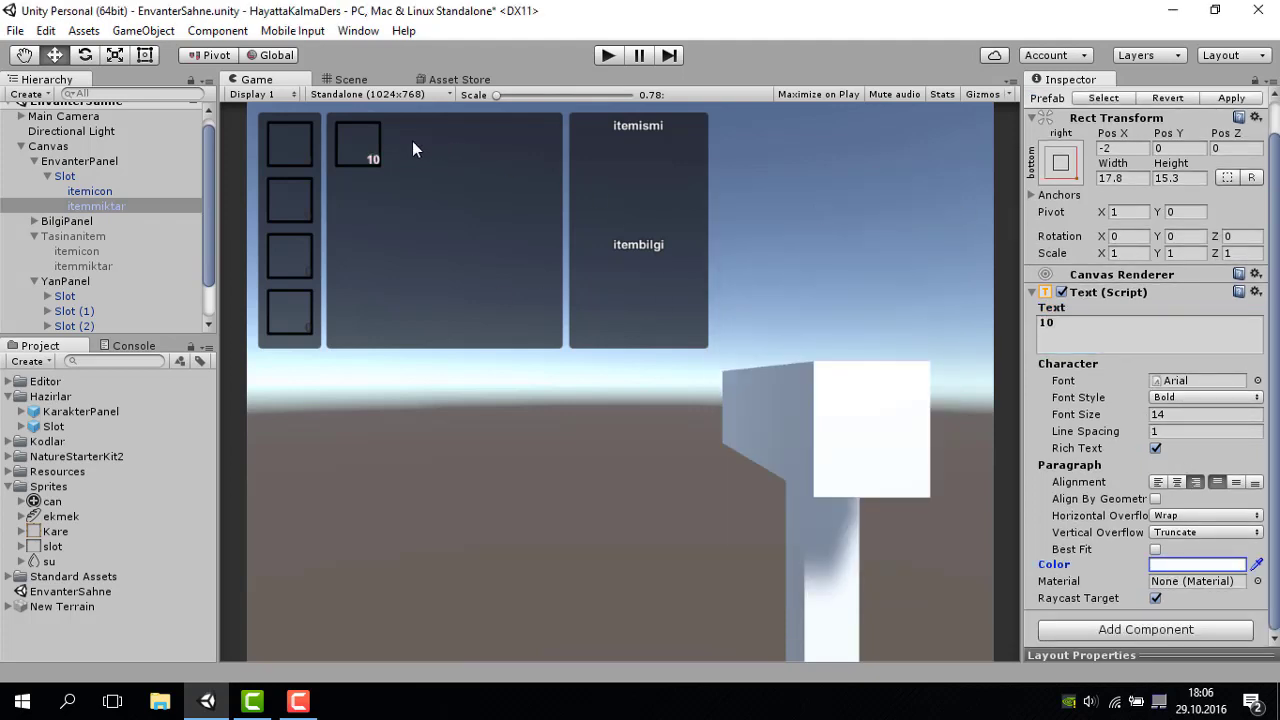
pyautogui.moveTo(1120, 135); pyautogui.dragTo(1065, 145)
pyautogui.click(1180, 138)
pyautogui.moveTo(1180, 138); pyautogui.dragTo(1198, 140)
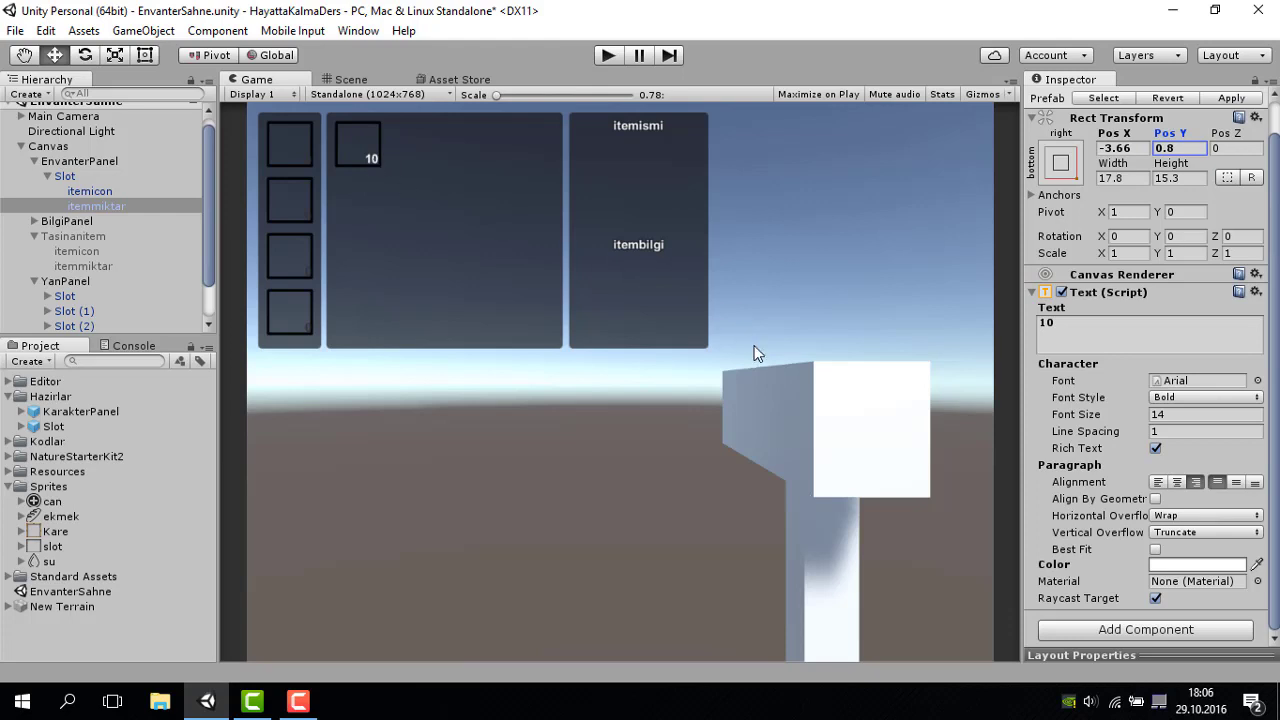
# Add an Outline effect to the count text and apply the changes to the Slot prefab.
pyautogui.click(1127, 637)
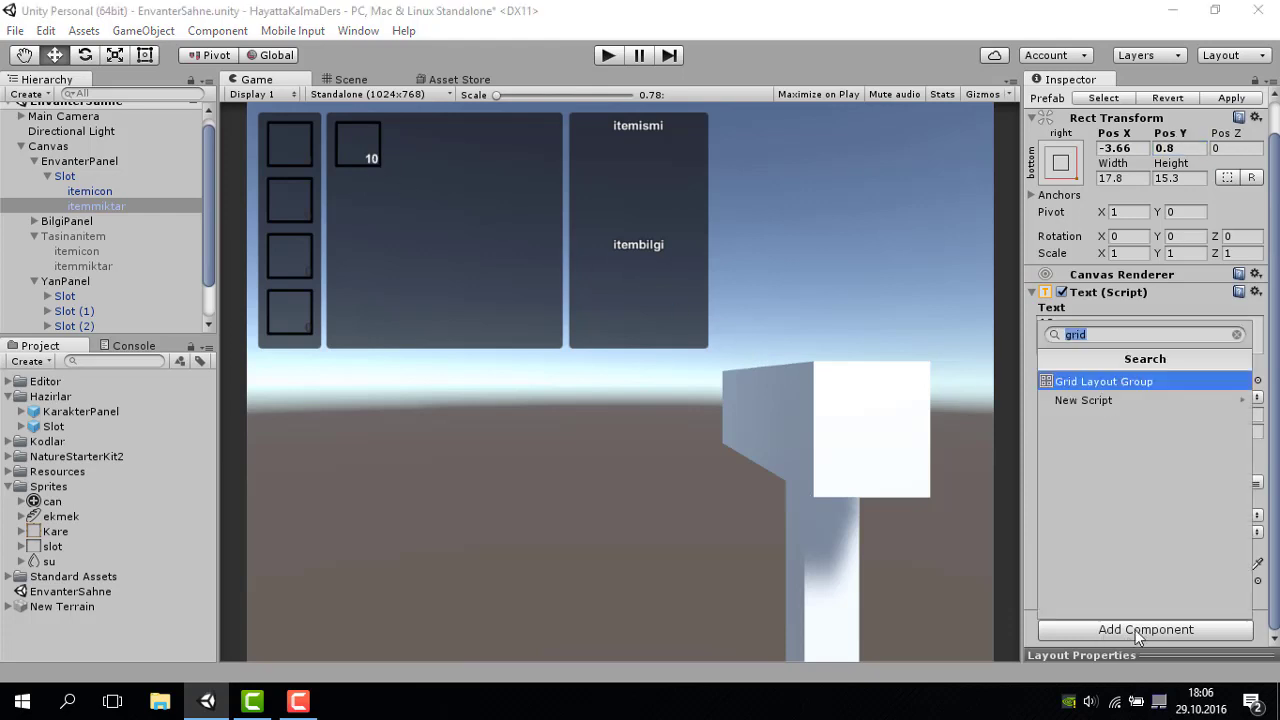
pyautogui.press('BackSpace')
pyautogui.write('out')
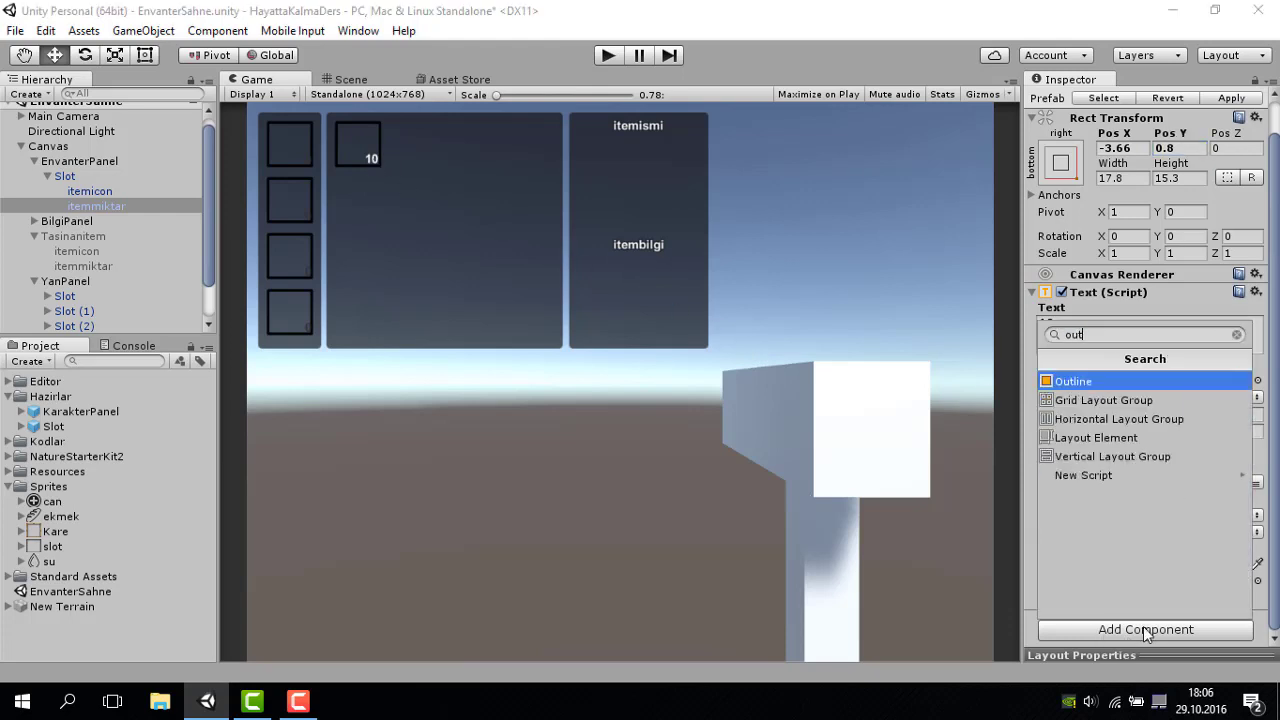
pyautogui.press('Return')
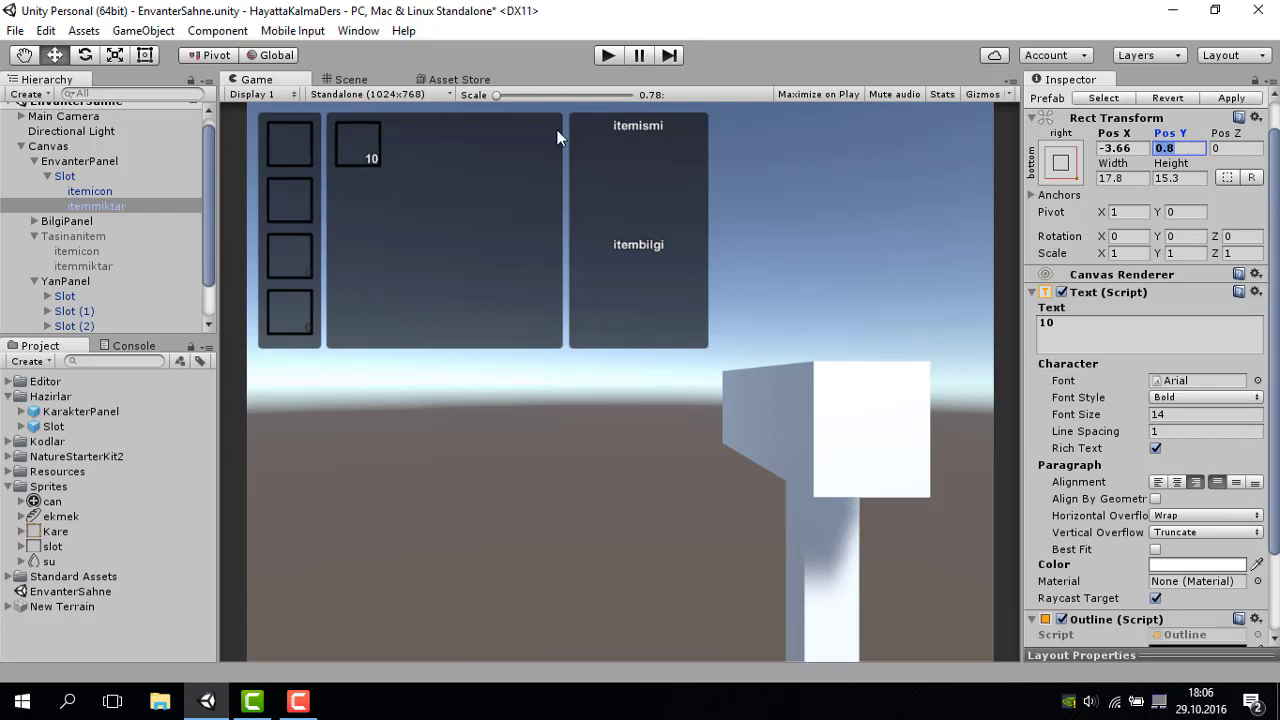
pyautogui.click(80, 176)
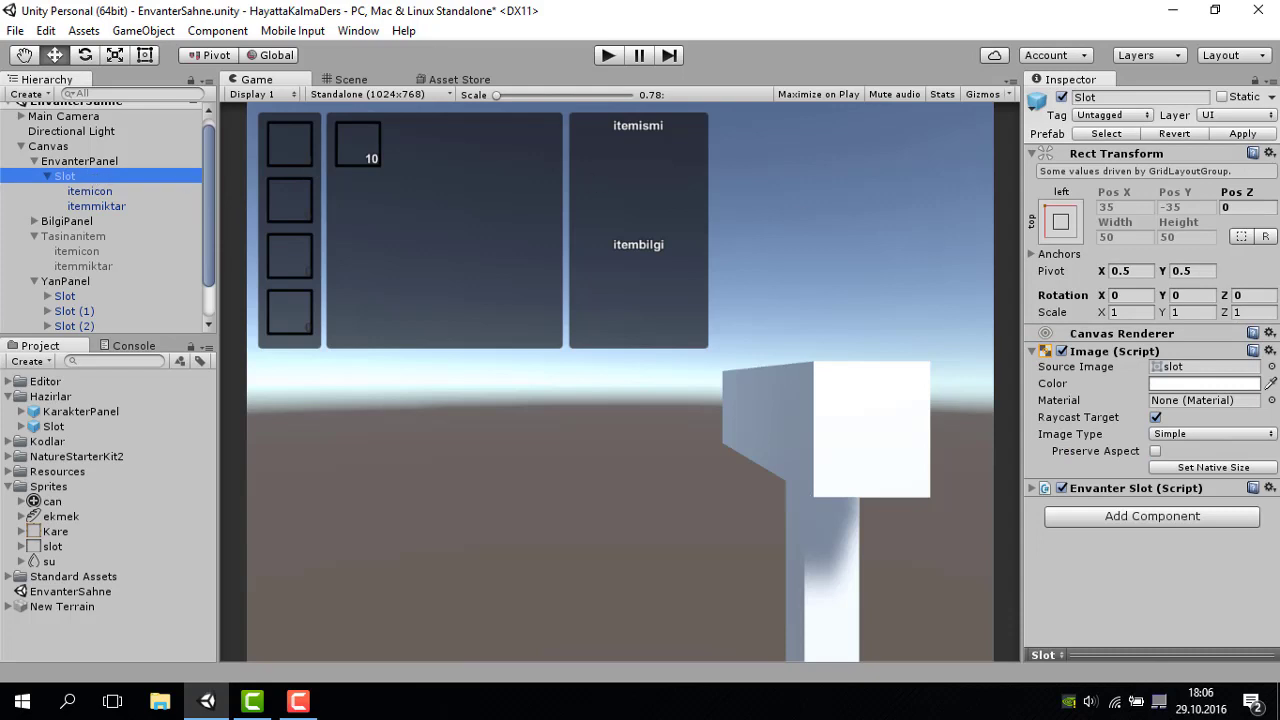
pyautogui.click(1243, 133)
pyautogui.click(128, 176)
# Test-play the inventory by dragging the stick from the first slot, then stop.
pyautogui.click(608, 54)
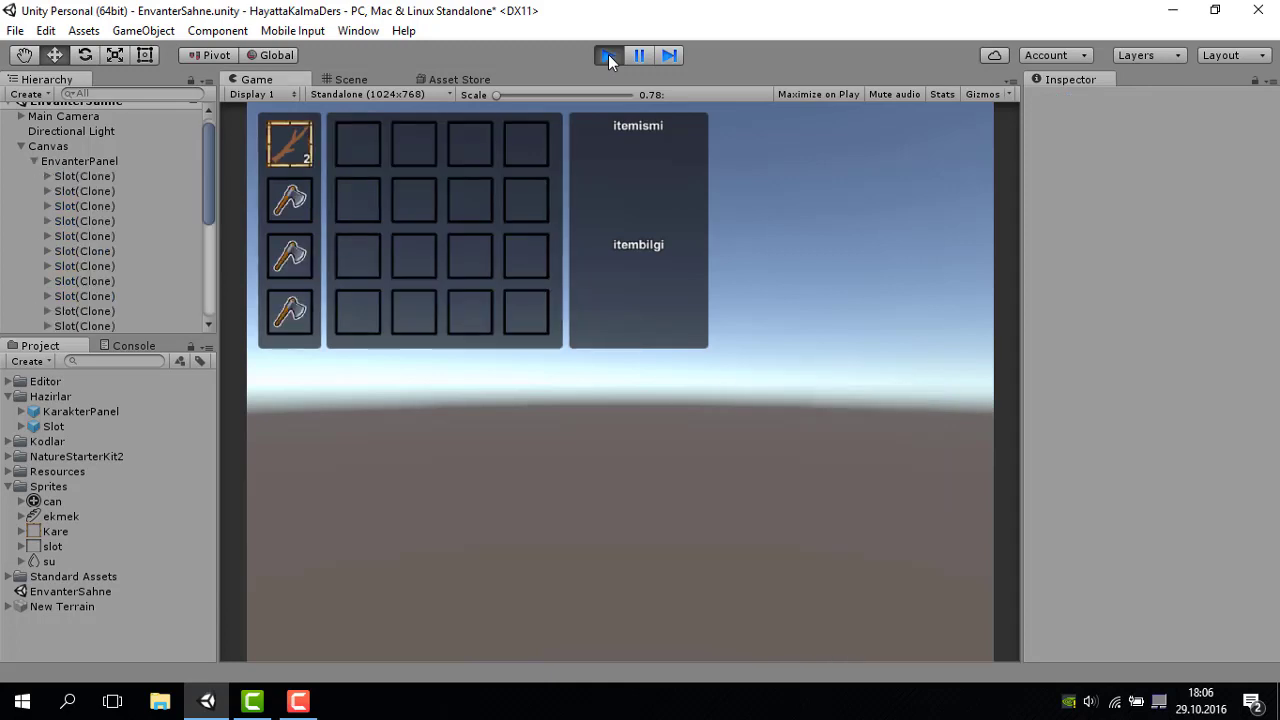
pyautogui.moveTo(300, 158)
pyautogui.mouseDown()
pyautogui.moveTo(613, 387)
pyautogui.moveTo(350, 165)
pyautogui.mouseUp()
pyautogui.click(612, 55)
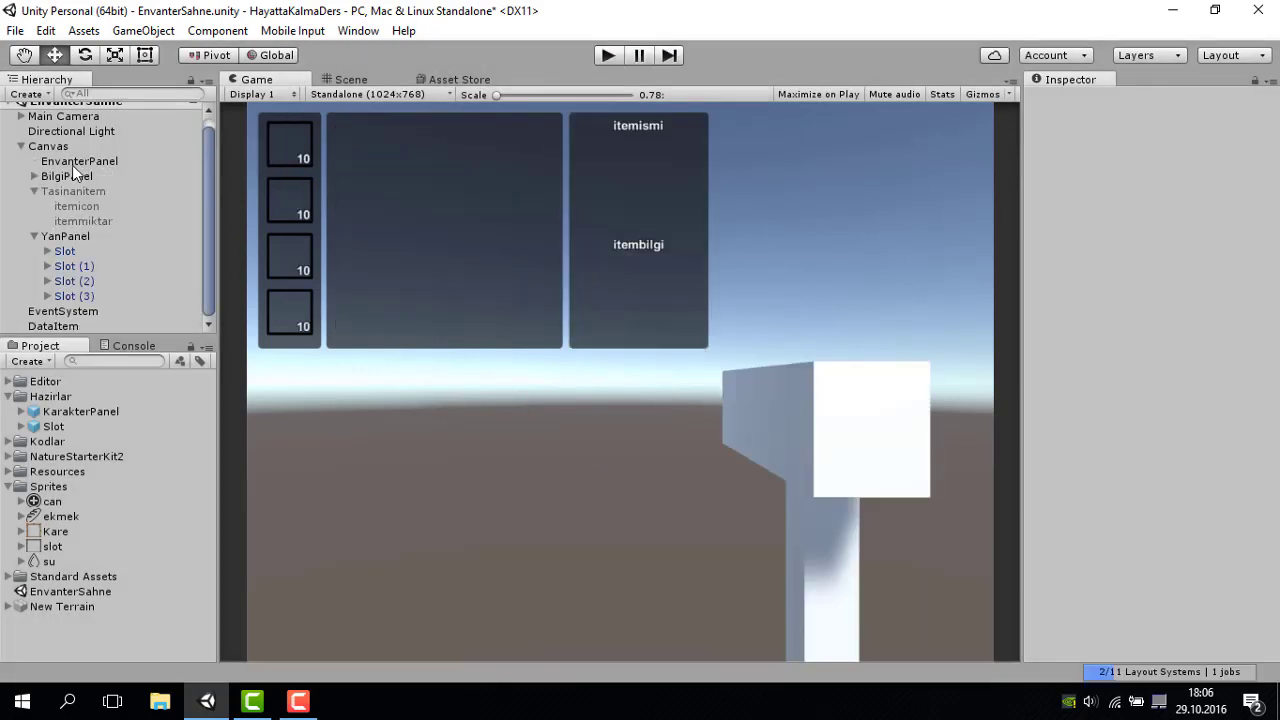
pyautogui.click(76, 190)
# Show Tasinanitem and change its itemmiktar count from 100 to 10 in white.
pyautogui.click(1061, 97)
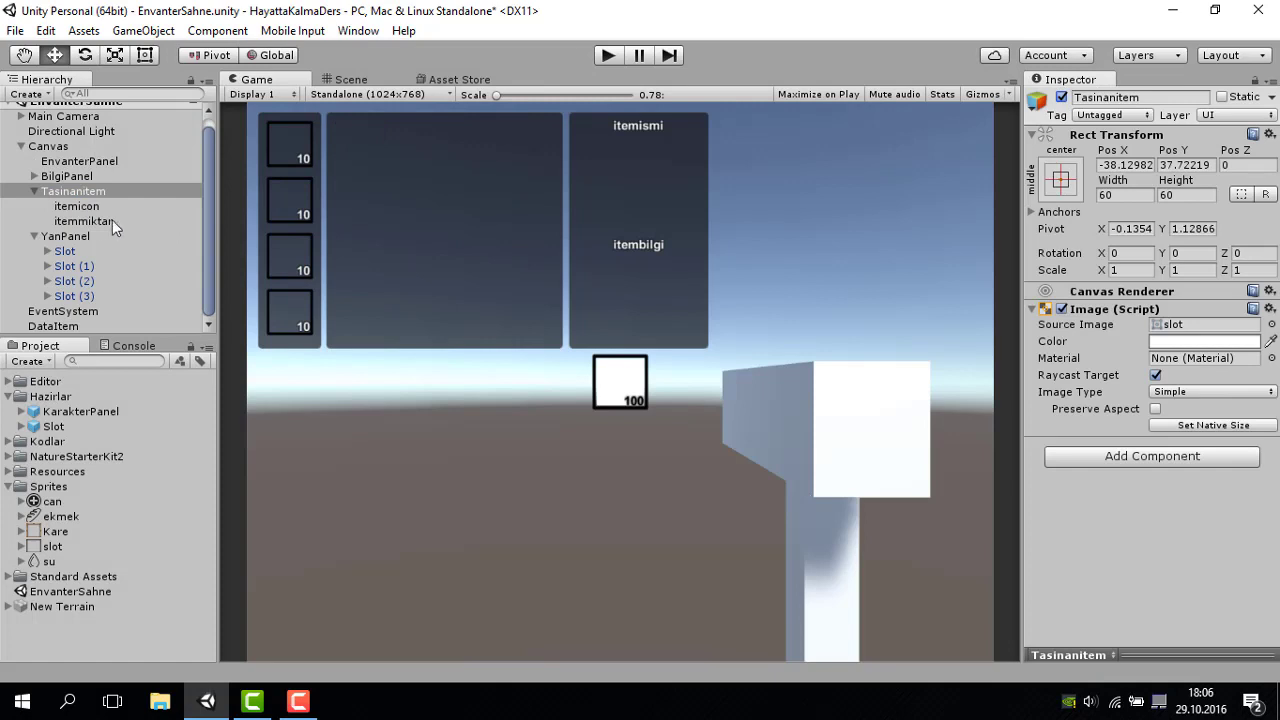
pyautogui.click(85, 221)
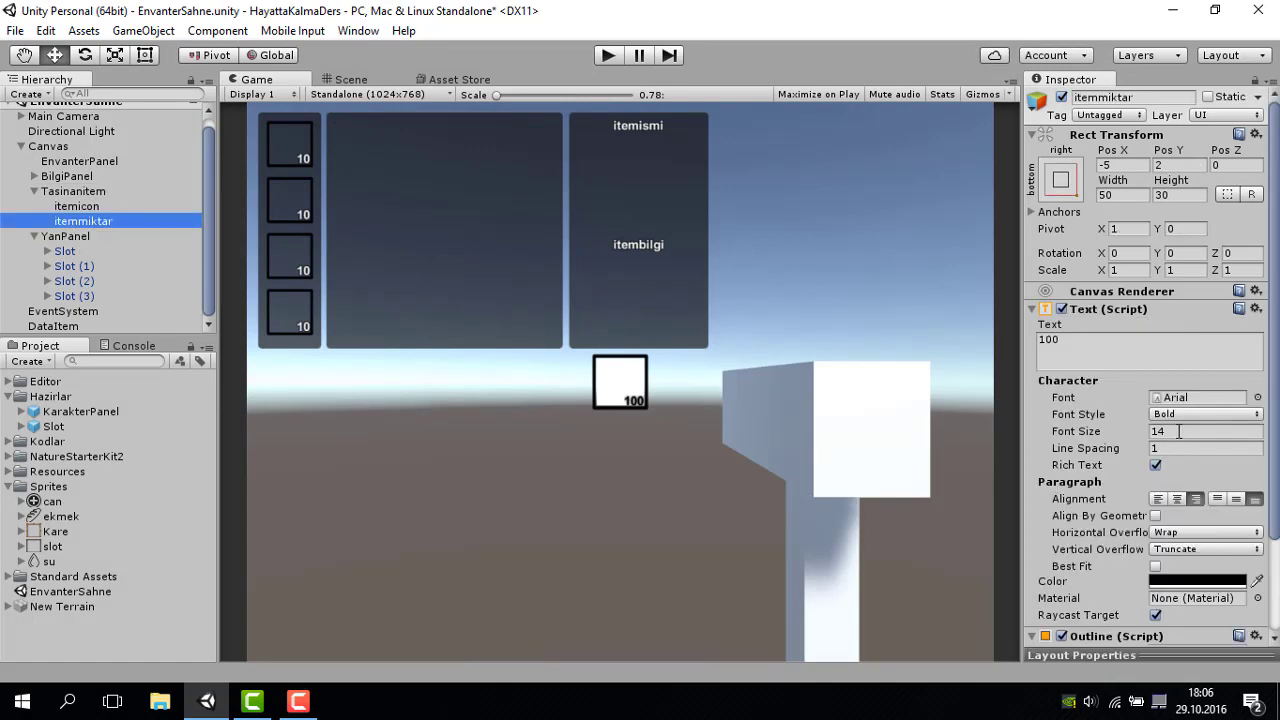
pyautogui.click(1131, 361)
pyautogui.press('BackSpace')
pyautogui.press('BackSpace')
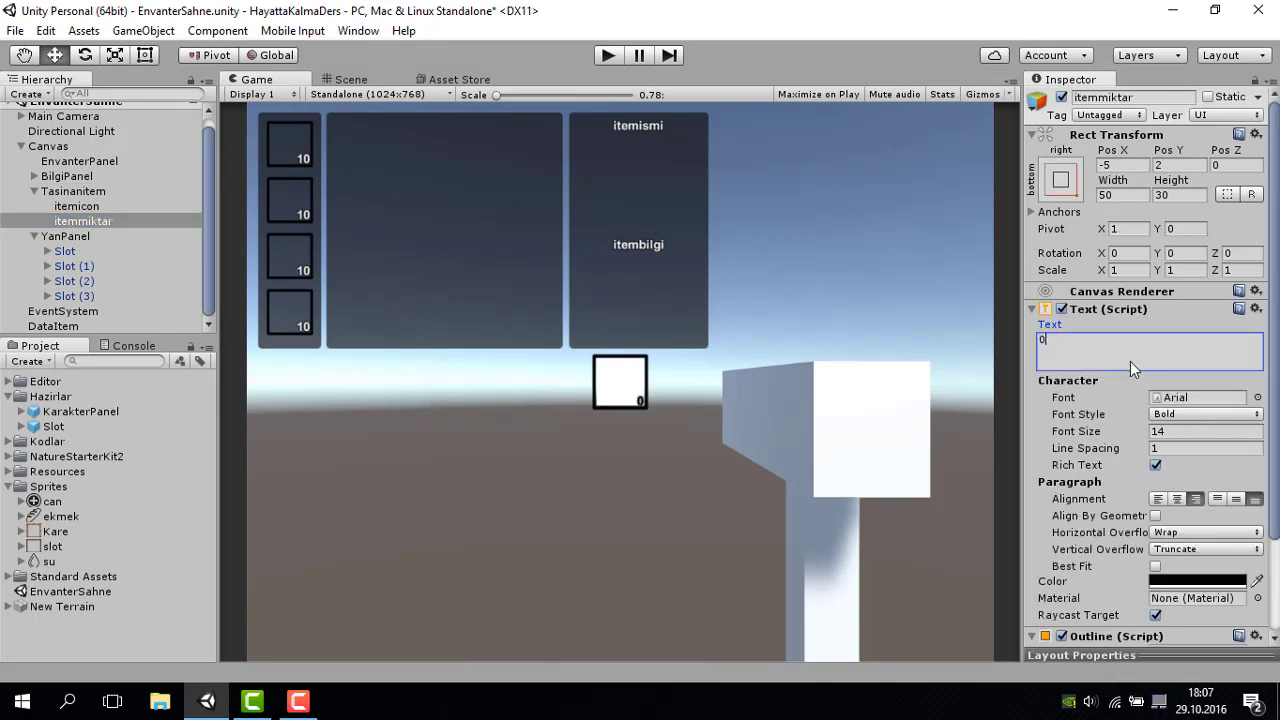
pyautogui.press('BackSpace')
pyautogui.write('10')
pyautogui.scroll(-3, 1071, 555)
pyautogui.click(1175, 470)
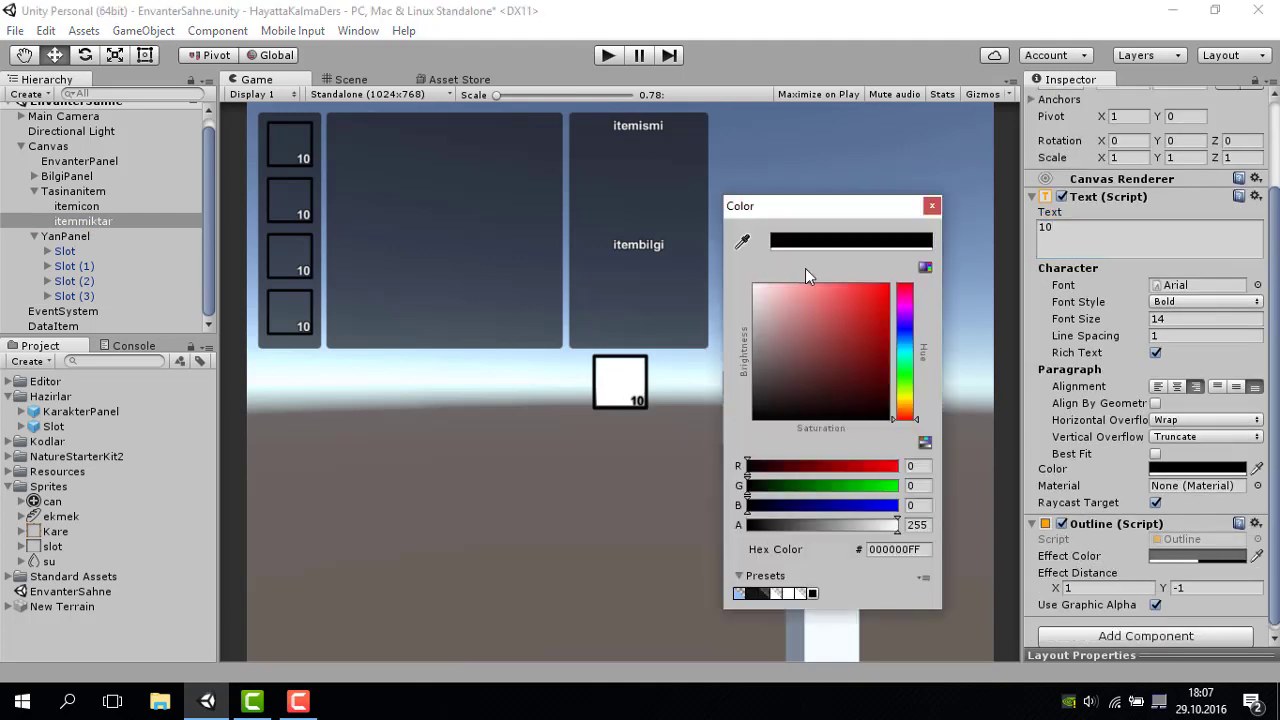
pyautogui.moveTo(805, 286); pyautogui.dragTo(606, 177)
# Make the outline black, then remove and re-add the Outline component on the count text.
pyautogui.click(1172, 556)
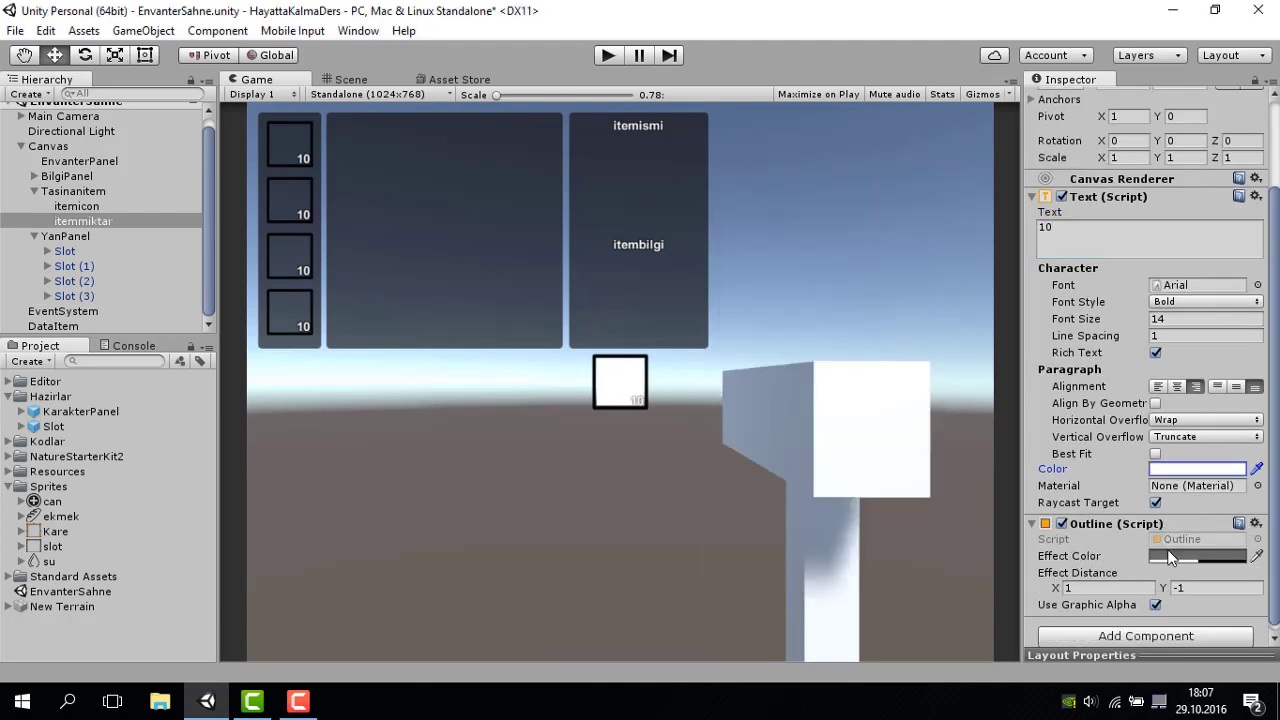
pyautogui.click(756, 418)
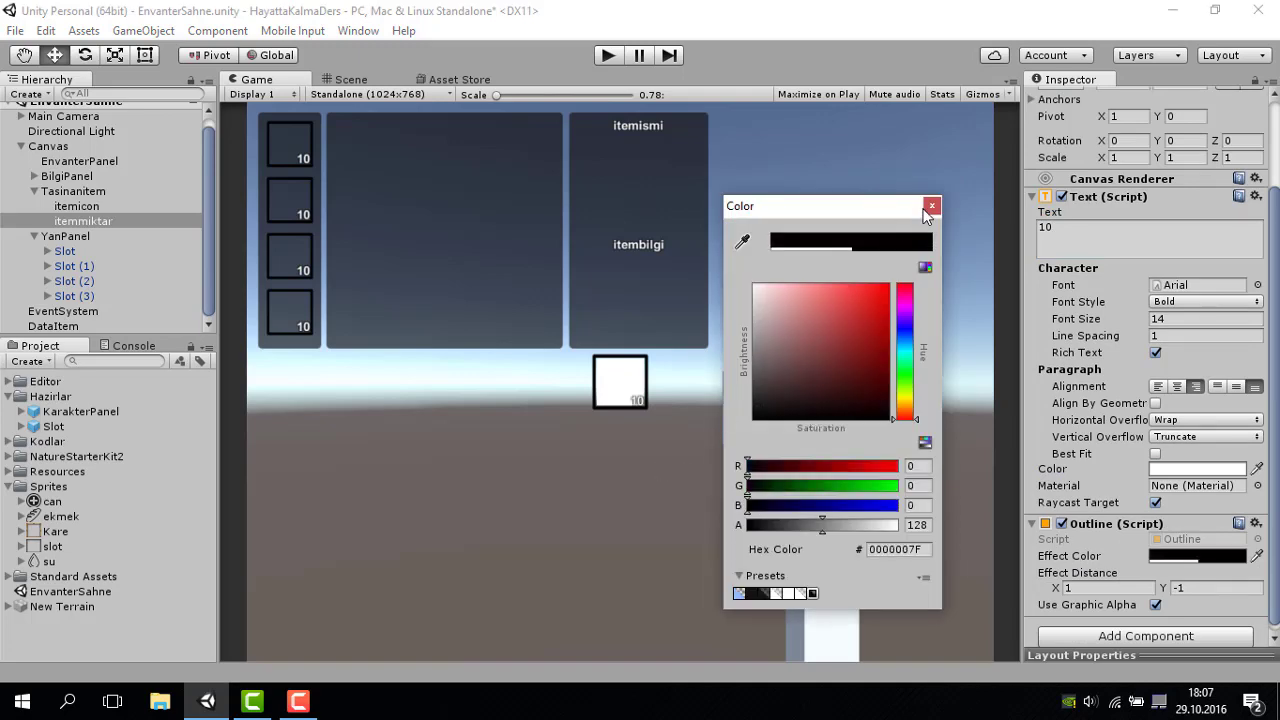
pyautogui.click(931, 206)
pyautogui.click(1256, 523)
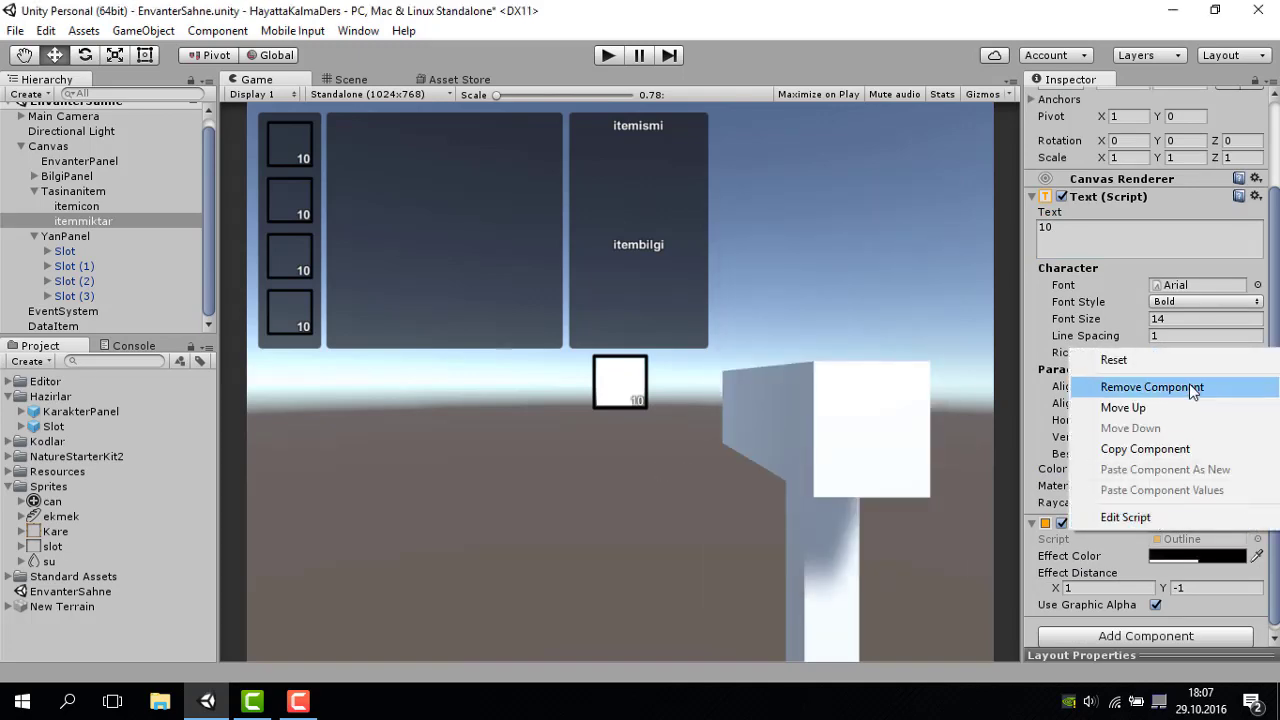
pyautogui.click(1189, 387)
pyautogui.click(1145, 630)
pyautogui.write('out')
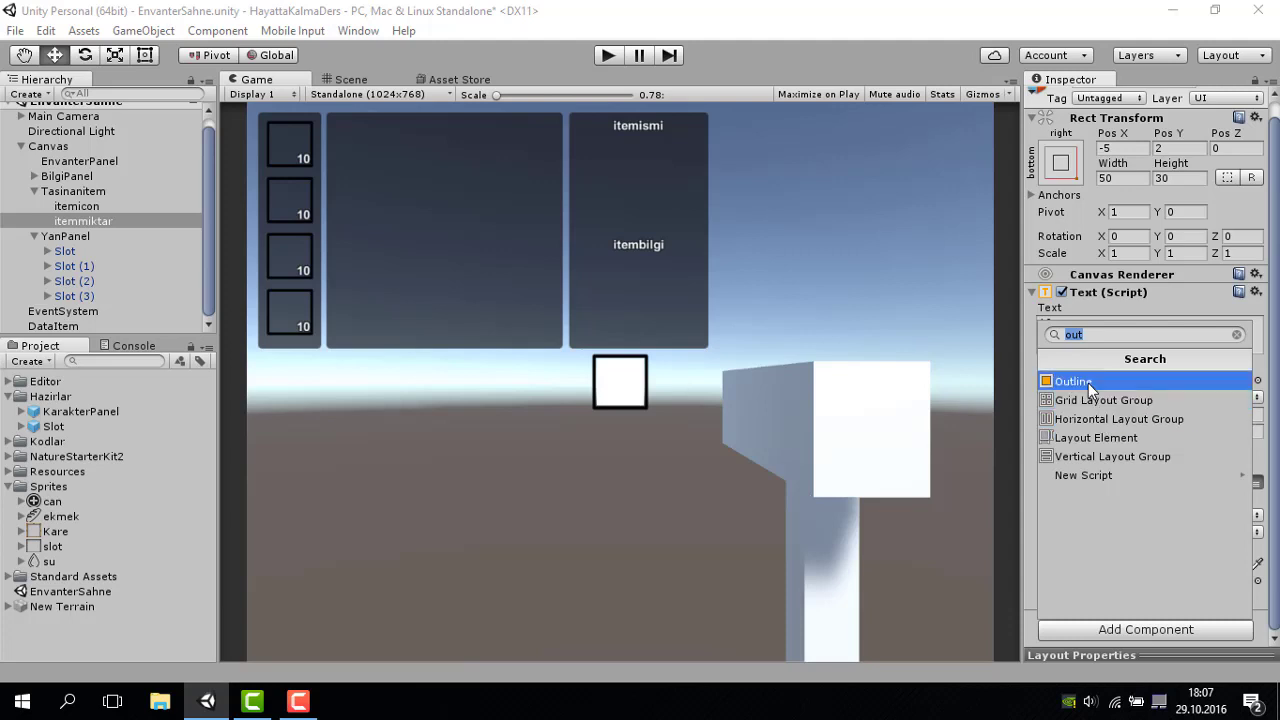
pyautogui.click(1088, 383)
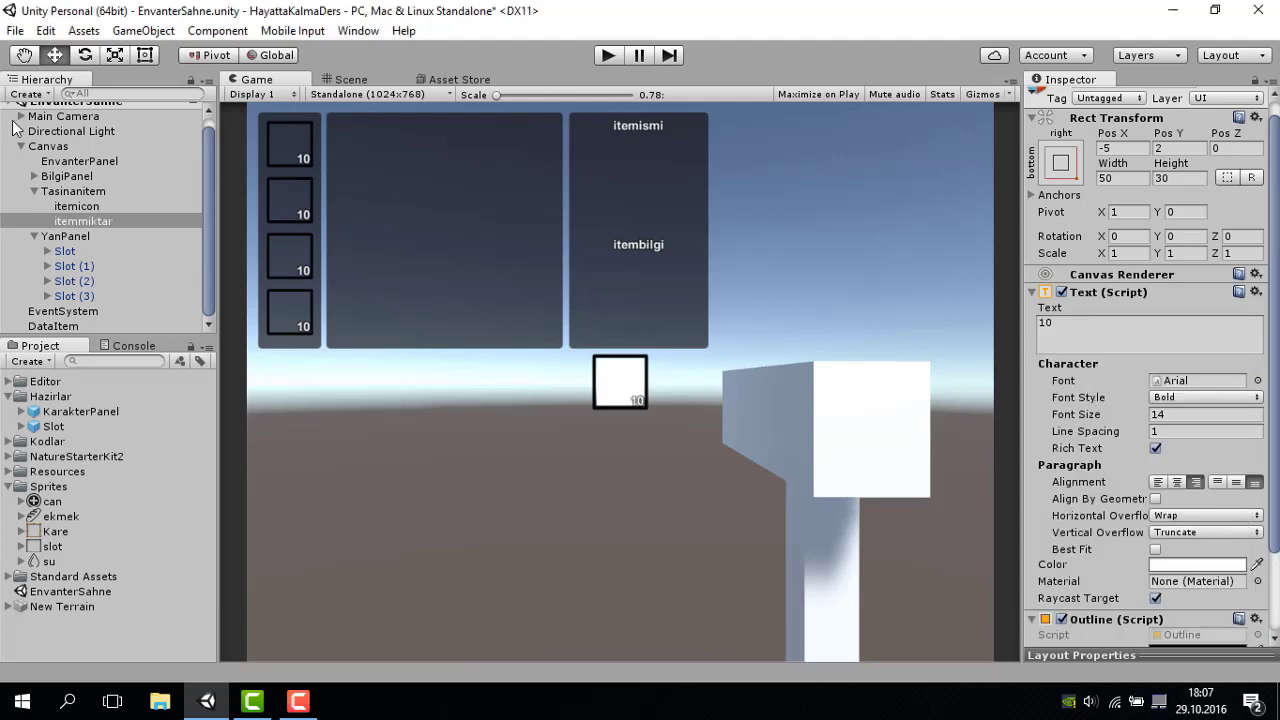
pyautogui.click(34, 191)
pyautogui.click(78, 201)
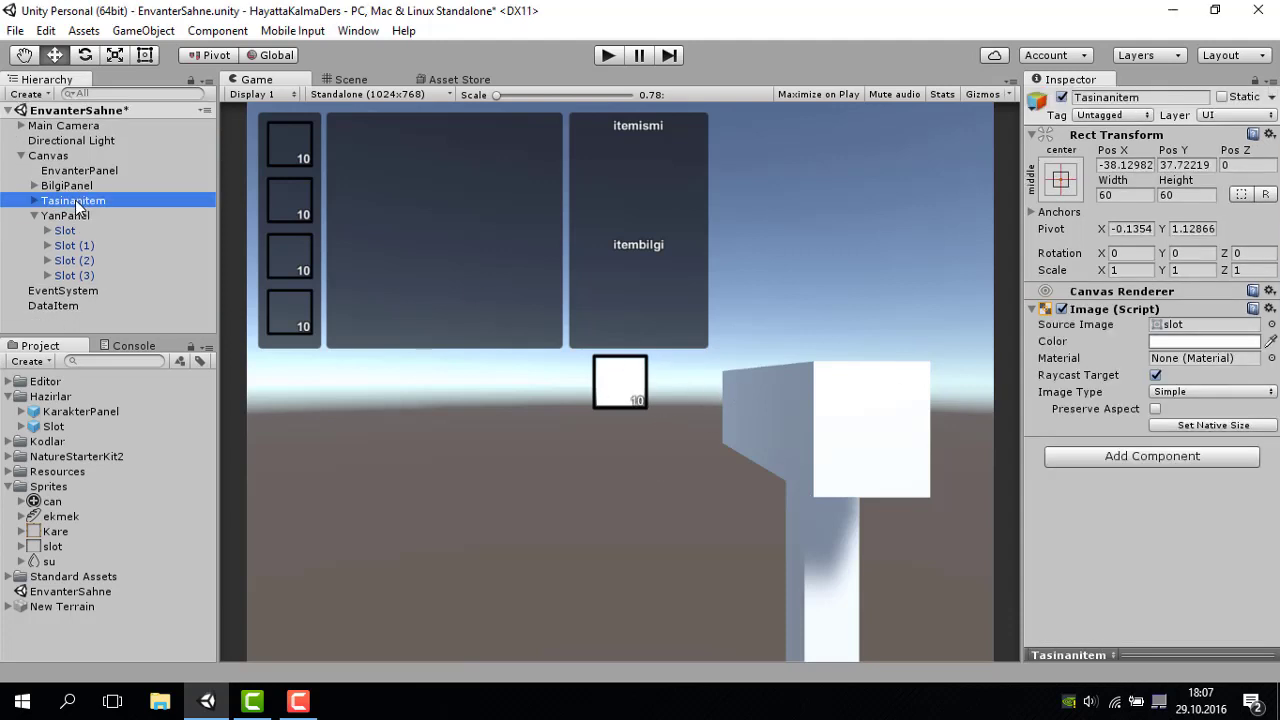
# Hide Tasinanitem and test dragging the stick in play mode, then stop.
pyautogui.click(1061, 97)
pyautogui.click(606, 57)
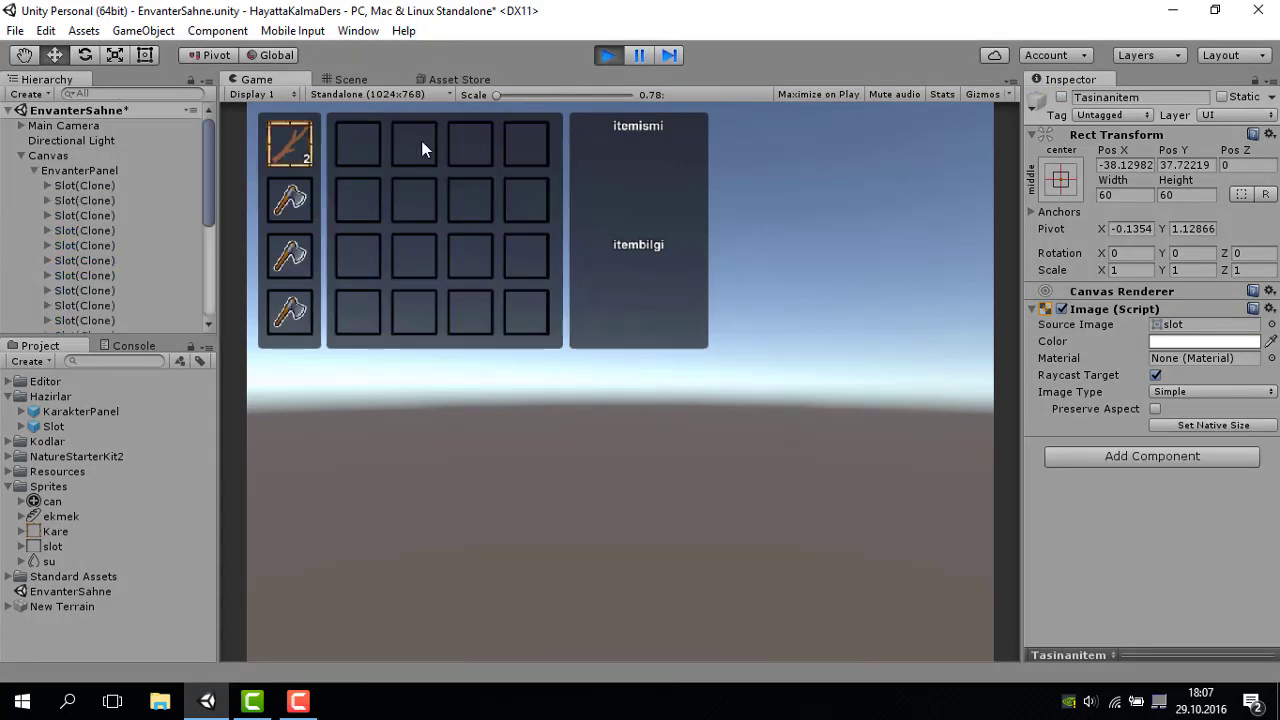
pyautogui.moveTo(290, 143)
pyautogui.mouseDown()
pyautogui.moveTo(461, 265)
pyautogui.moveTo(427, 143)
pyautogui.moveTo(370, 173)
pyautogui.mouseUp()
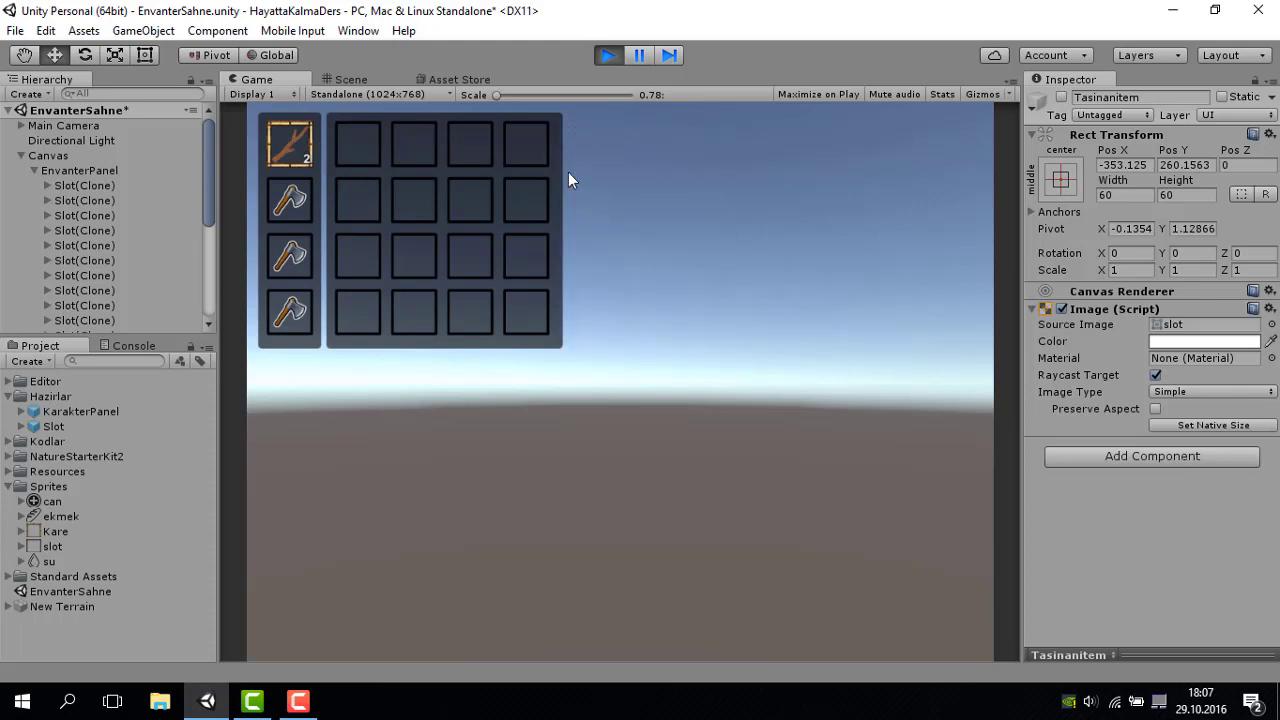
pyautogui.moveTo(290, 143)
pyautogui.mouseDown()
pyautogui.moveTo(729, 362)
pyautogui.moveTo(290, 145)
pyautogui.mouseUp()
pyautogui.click(608, 55)
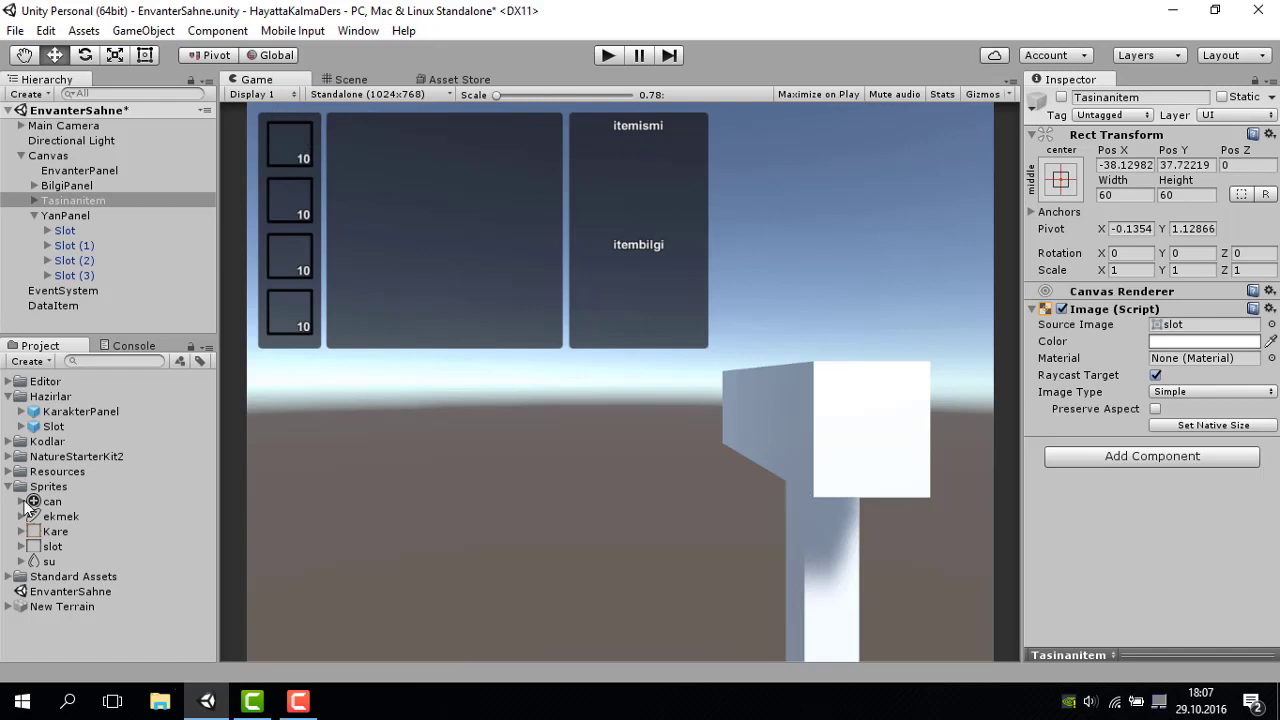
# Expand the Kodlar folder and open the Envanter script.
pyautogui.click(8, 441)
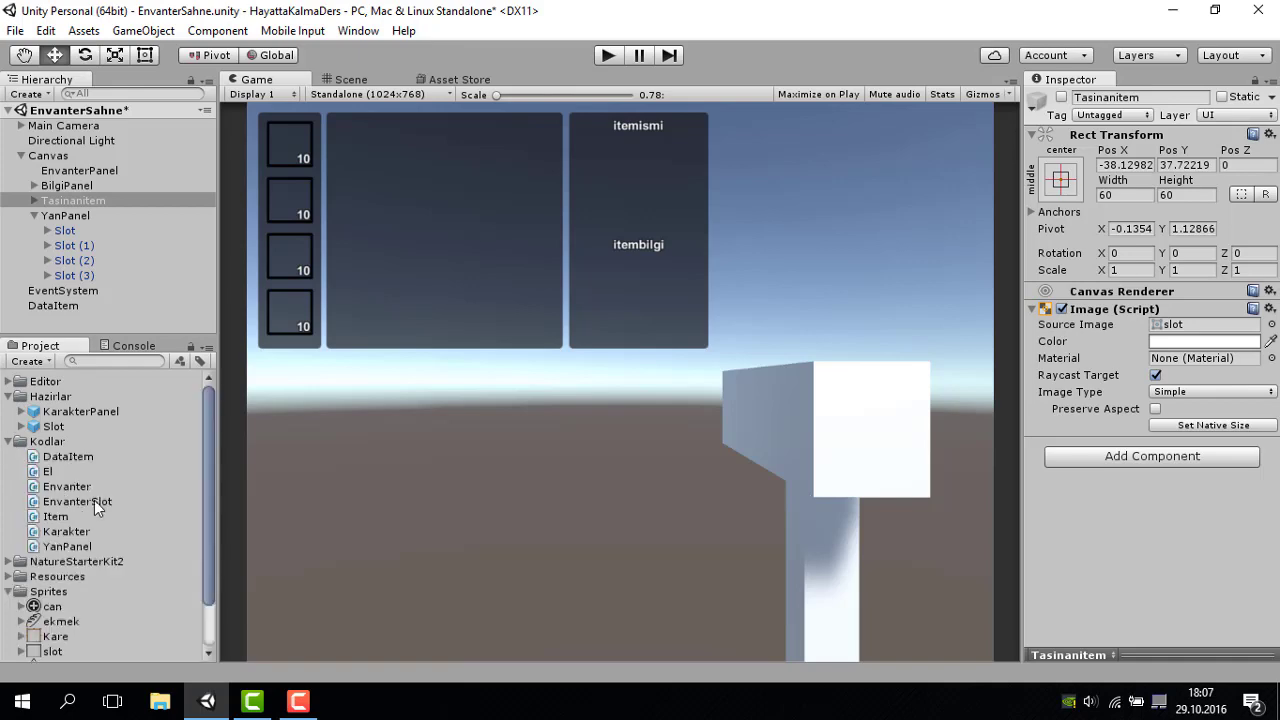
pyautogui.click(102, 501)
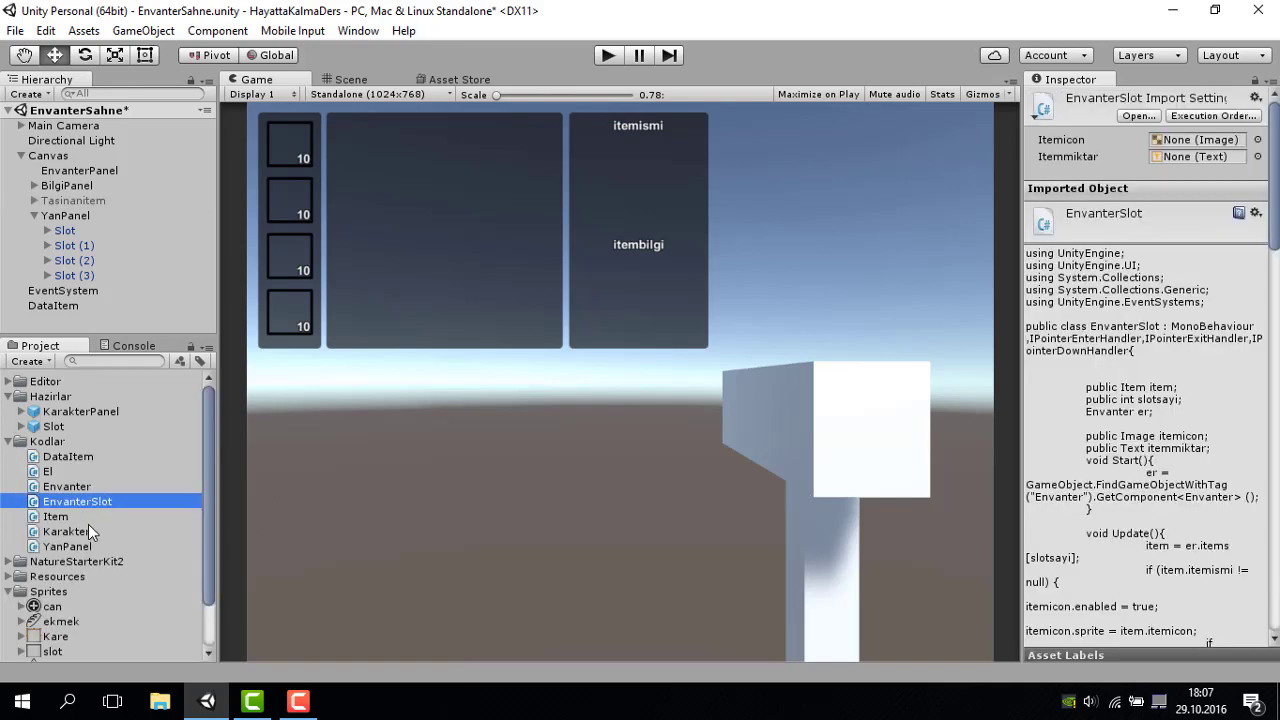
pyautogui.click(73, 487)
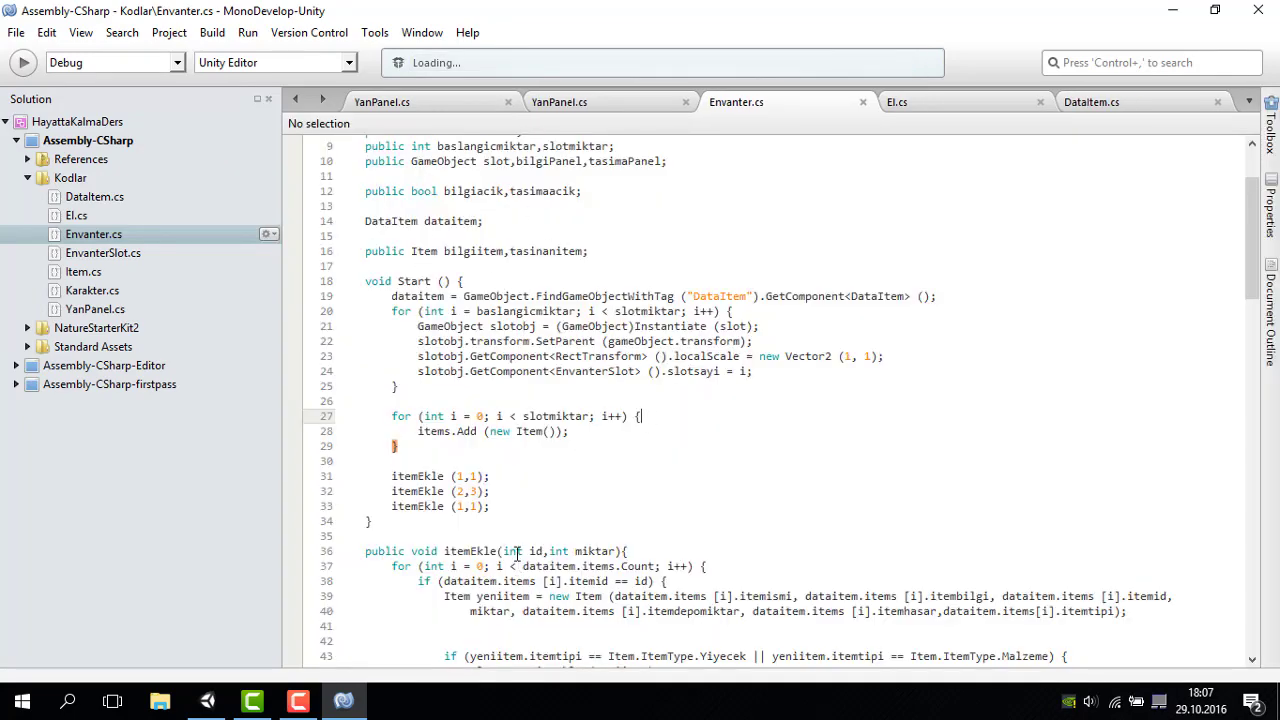
# Scroll to line 118 and select the tasimaPanel mouse-position line to copy.
pyautogui.scroll(-1, 517, 551)
pyautogui.scroll(-10, 540, 537)
pyautogui.scroll(-3, 569, 480)
pyautogui.scroll(-9, 565, 485)
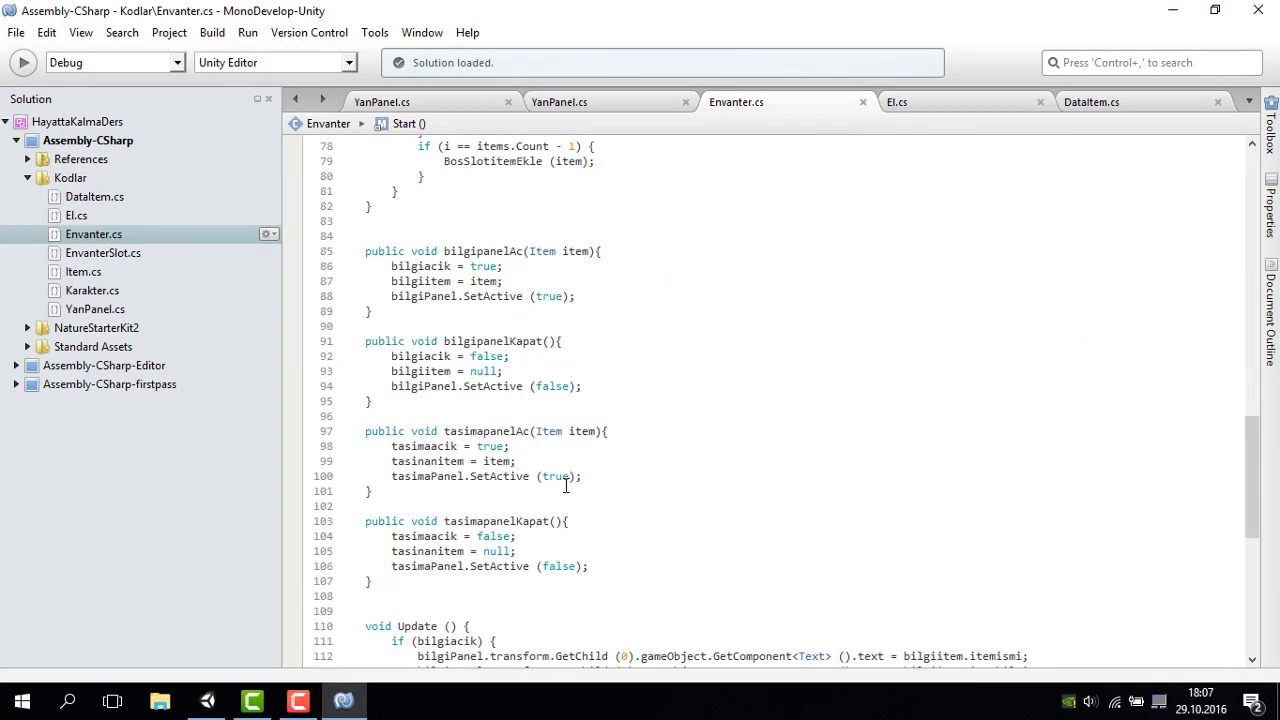
pyautogui.scroll(-4, 565, 485)
pyautogui.scroll(-4, 565, 485)
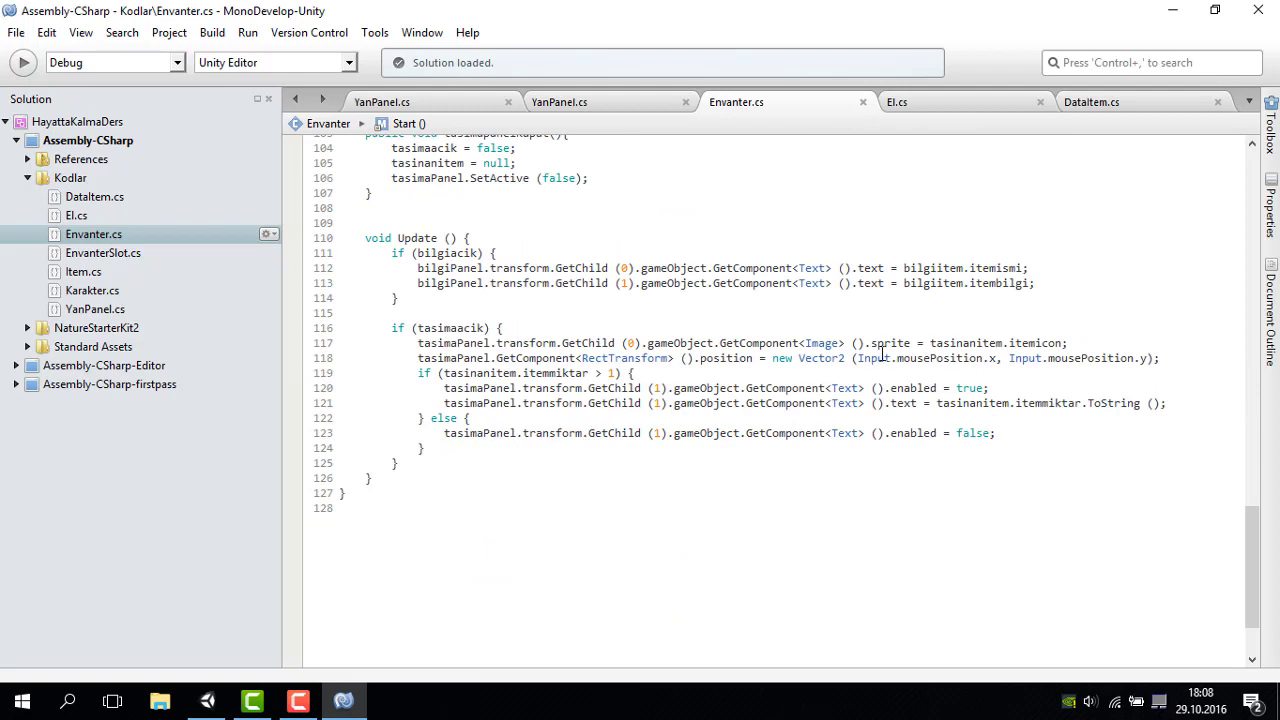
pyautogui.moveTo(1161, 358); pyautogui.dragTo(416, 358)
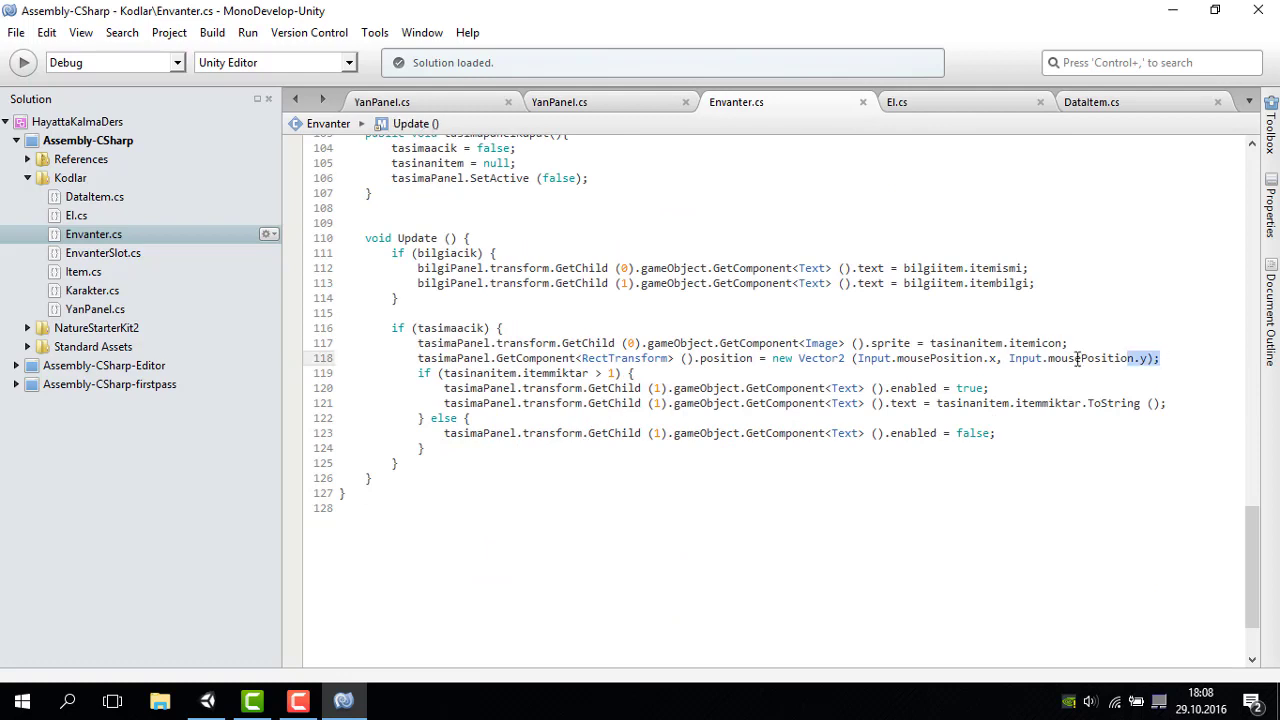
pyautogui.doubleClick(430, 358)
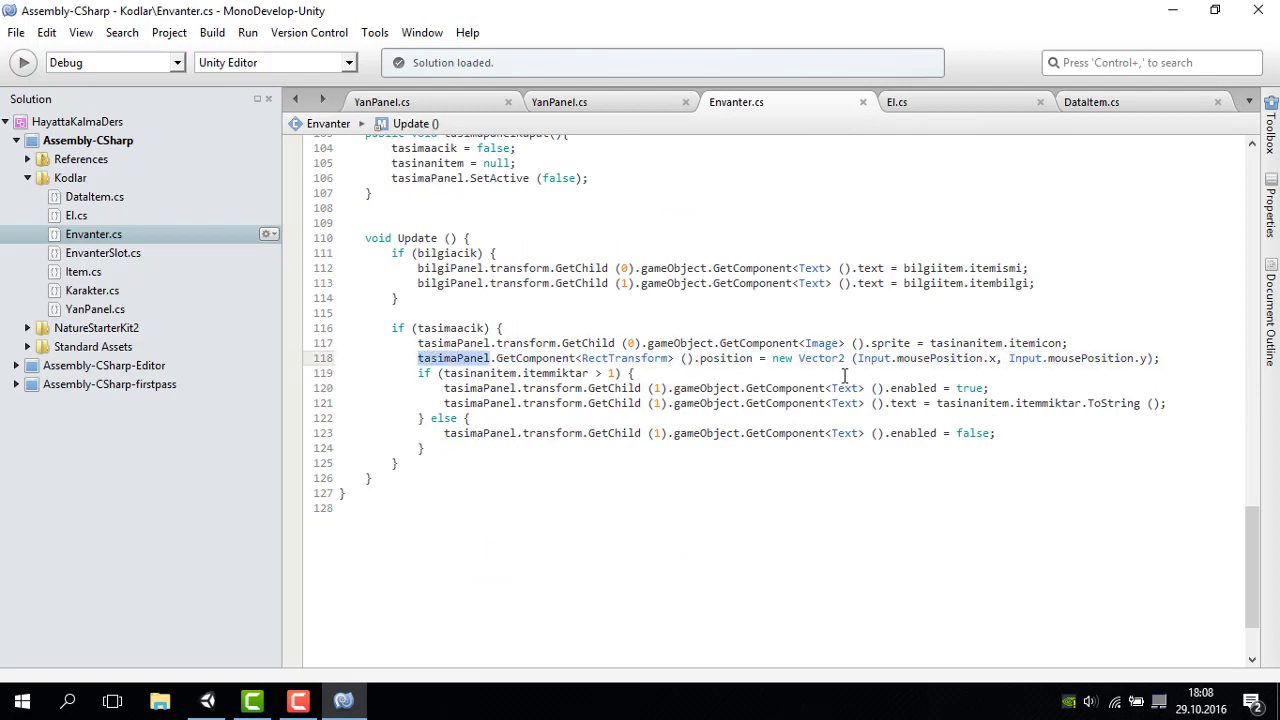
pyautogui.moveTo(897, 358); pyautogui.dragTo(983, 358)
pyautogui.moveTo(1160, 358); pyautogui.dragTo(416, 358)
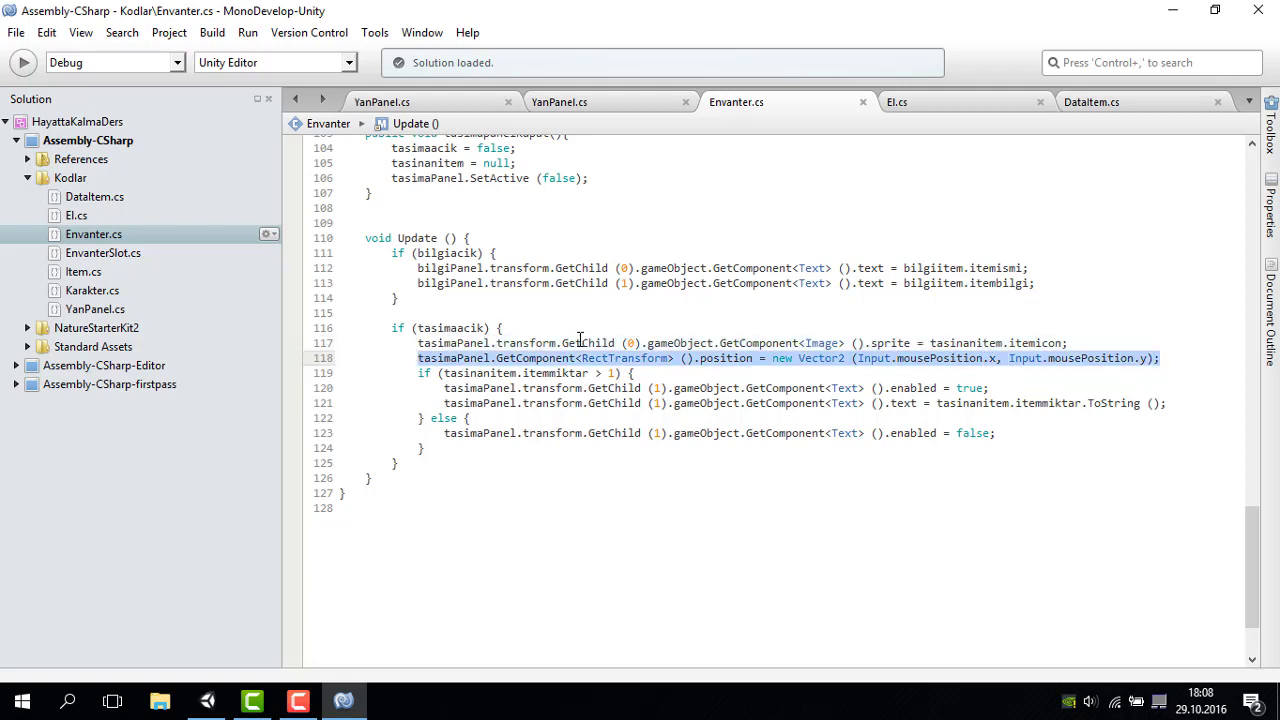
# Paste that line inside the if (bilgiacik) block, change tasimaPanel to bilgiPanel, and save.
pyautogui.click(535, 253)
pyautogui.press('Return')
pyautogui.write('tasimaPanel.GetComponent<RectTransform> ().position = new Vector2 (Input.mousePosition.x, Input.mousePosition.y);')
pyautogui.scroll(2, 497, 325)
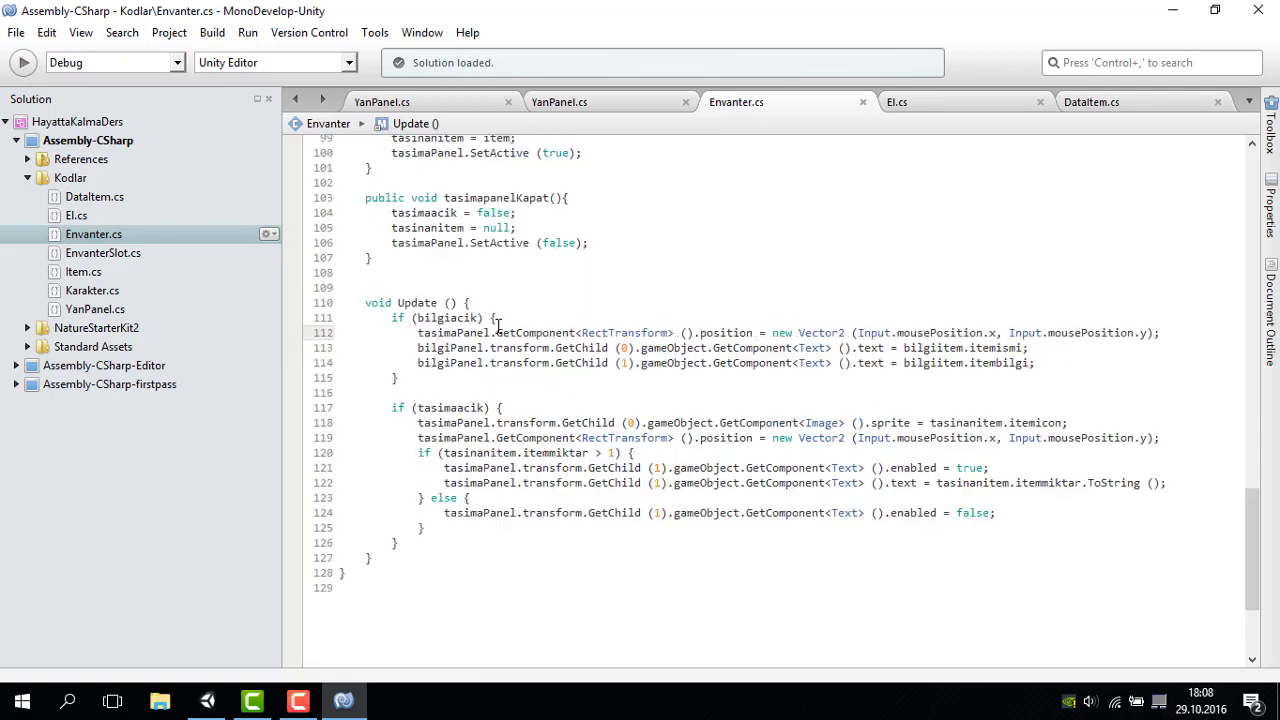
pyautogui.scroll(2, 497, 325)
pyautogui.doubleClick(447, 400)
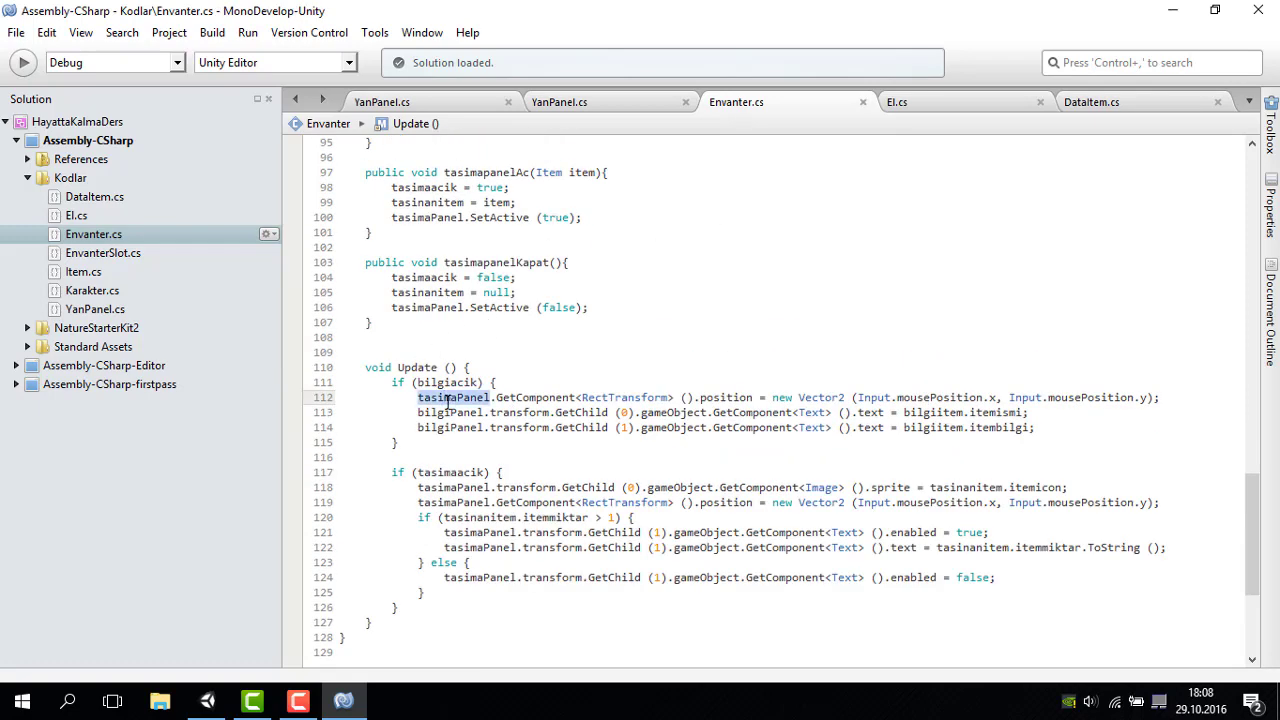
pyautogui.write('bil')
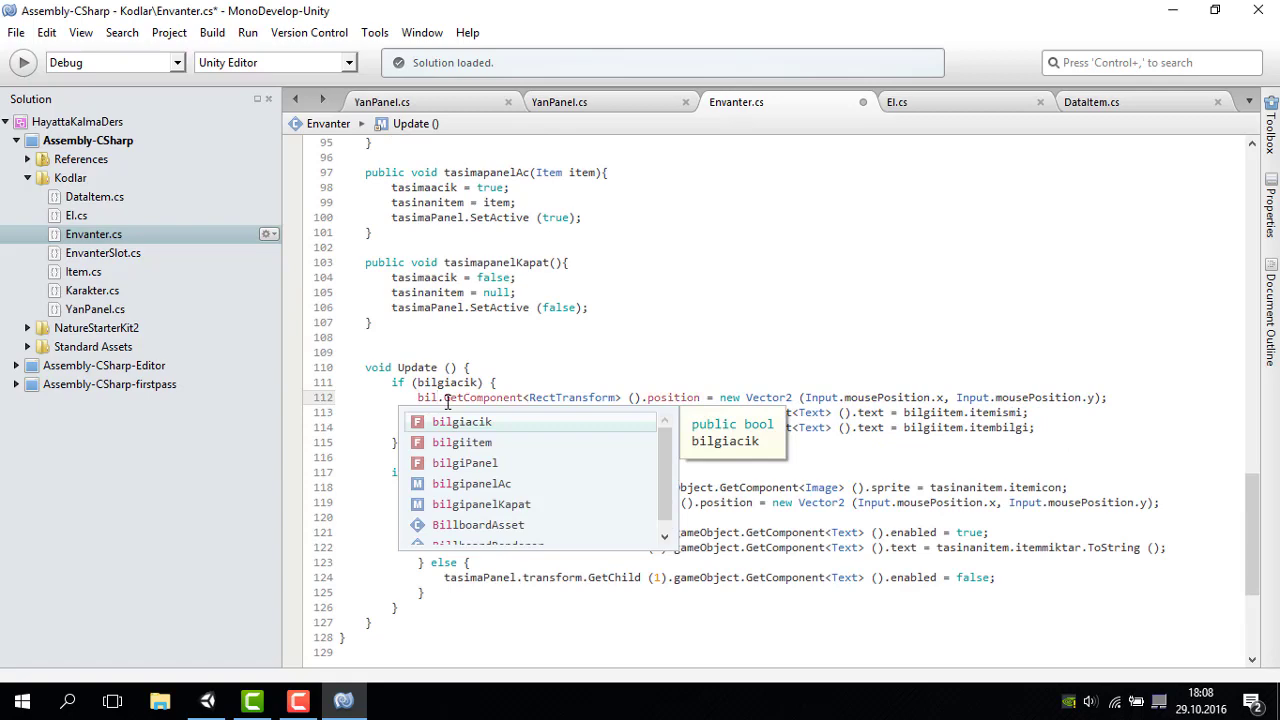
pyautogui.press('Down')
pyautogui.press('Down')
pyautogui.press('Return')
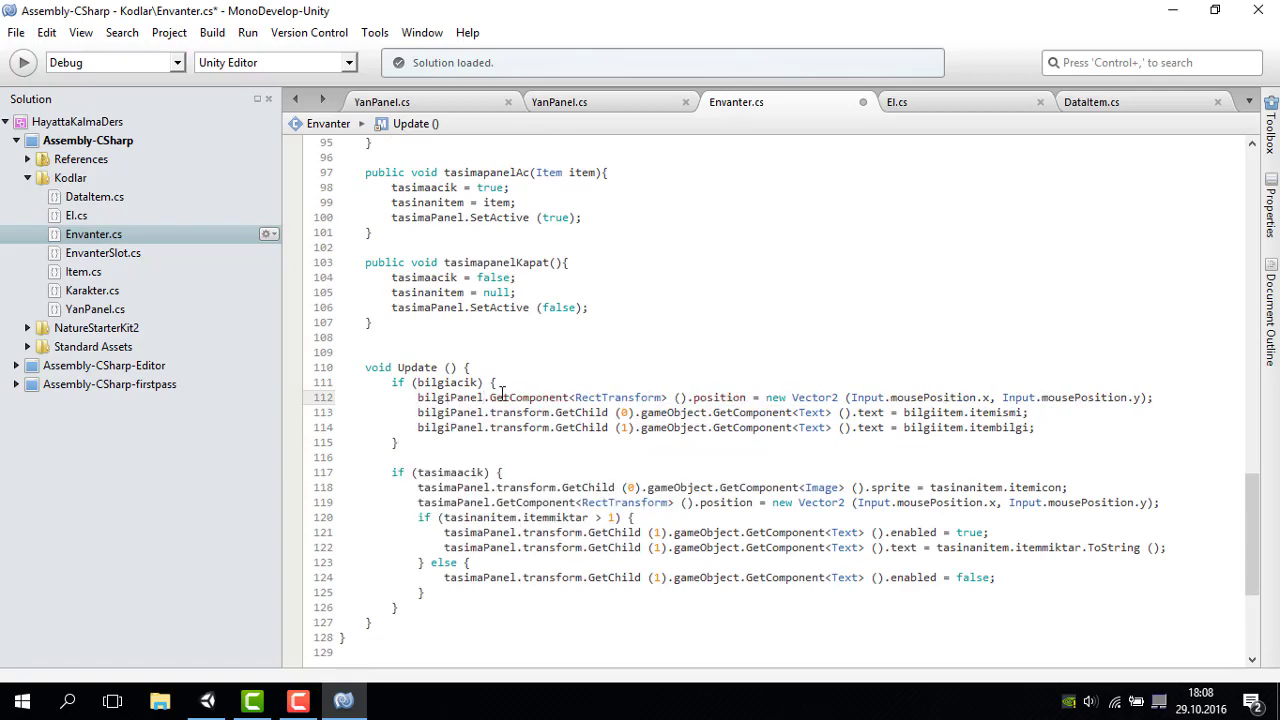
pyautogui.hotkey('ctrl', 's')
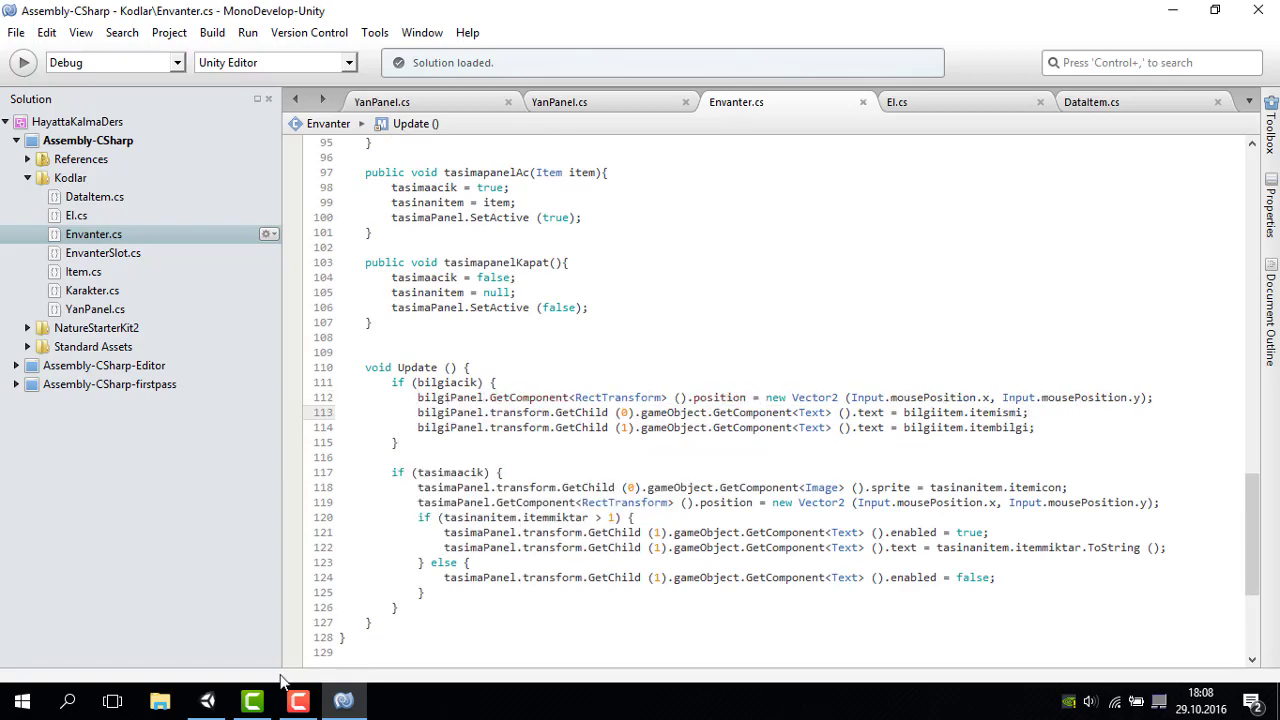
pyautogui.click(207, 701)
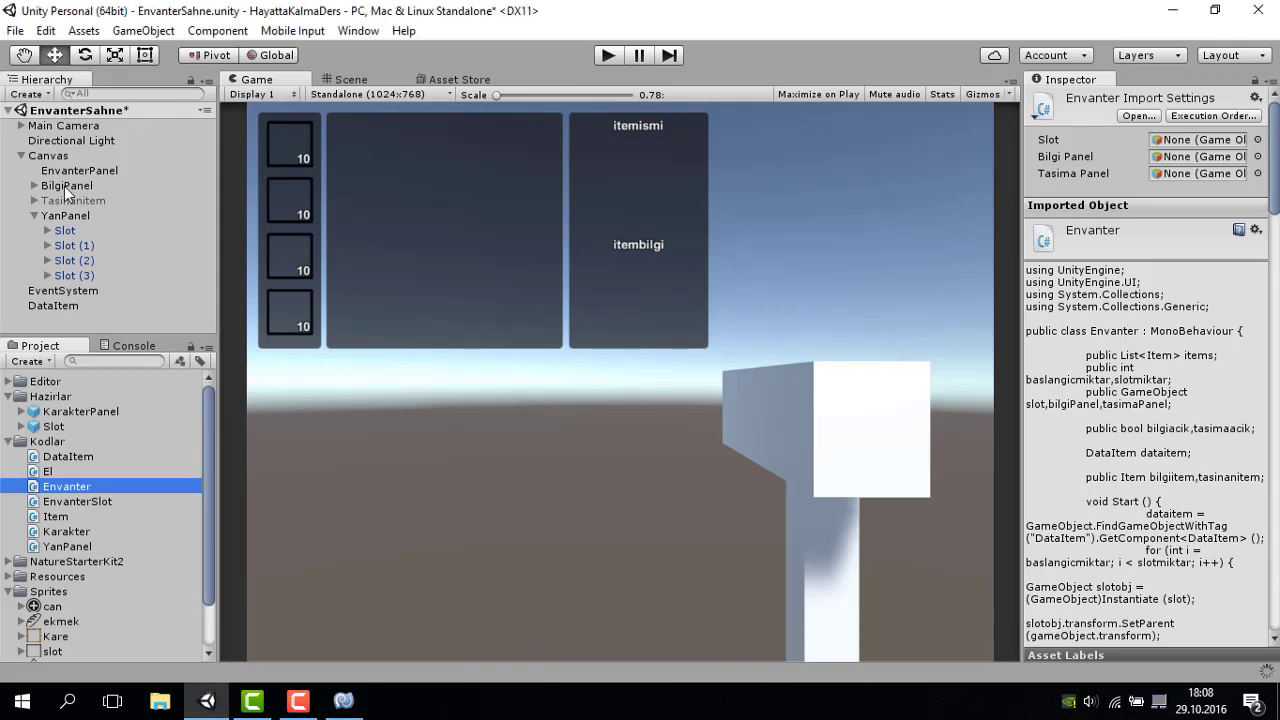
# Switch to the 2D Scene view and frame the BilgiPanel object.
pyautogui.click(363, 79)
pyautogui.scroll(-3, 384, 170)
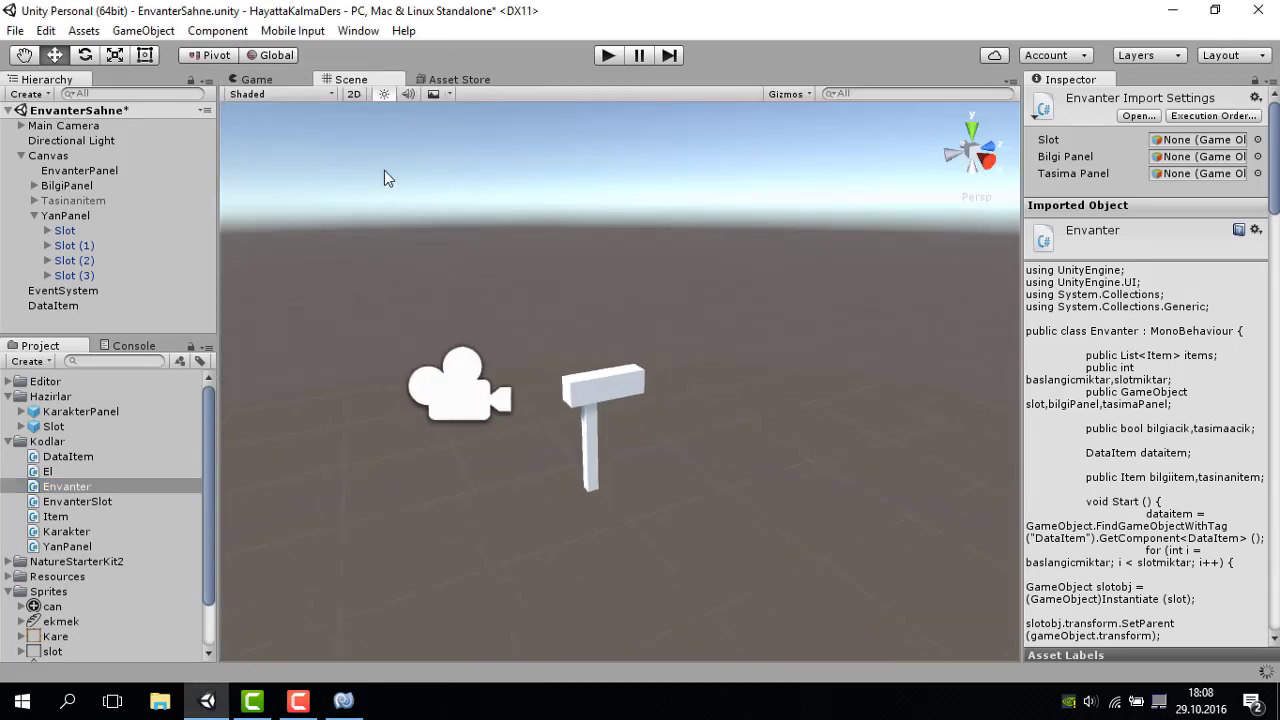
pyautogui.click(354, 94)
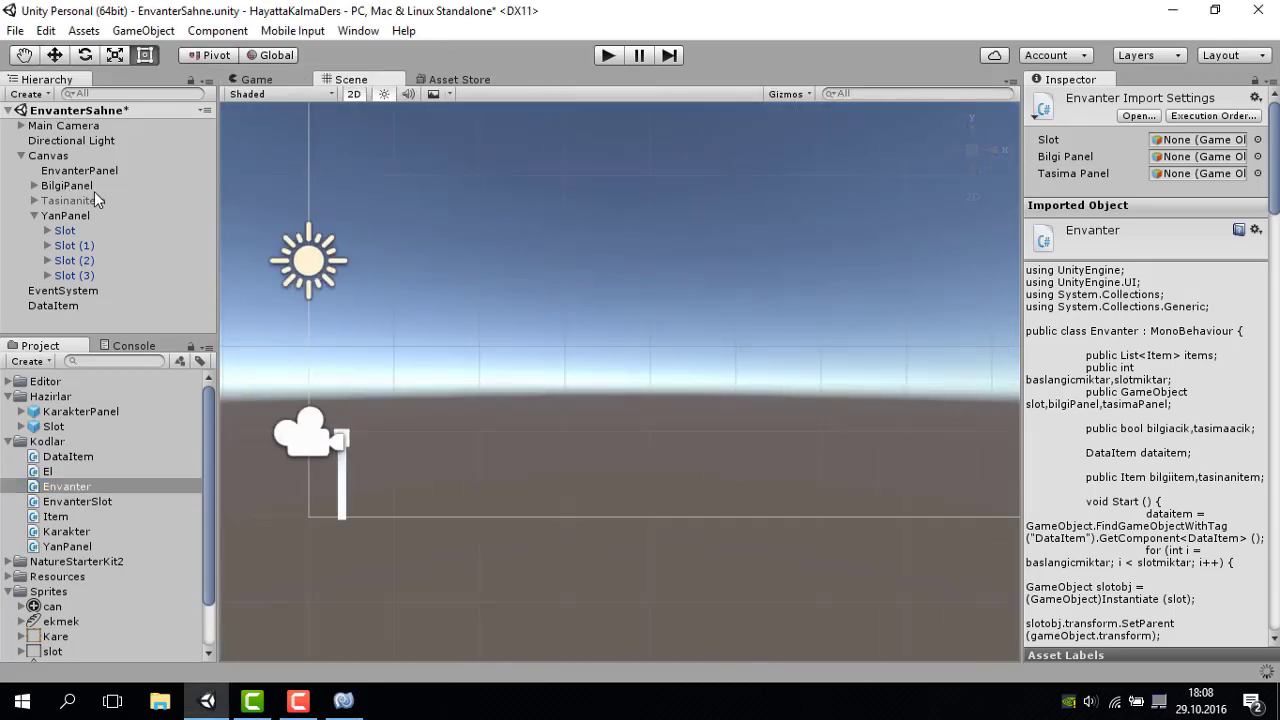
pyautogui.doubleClick(66, 185)
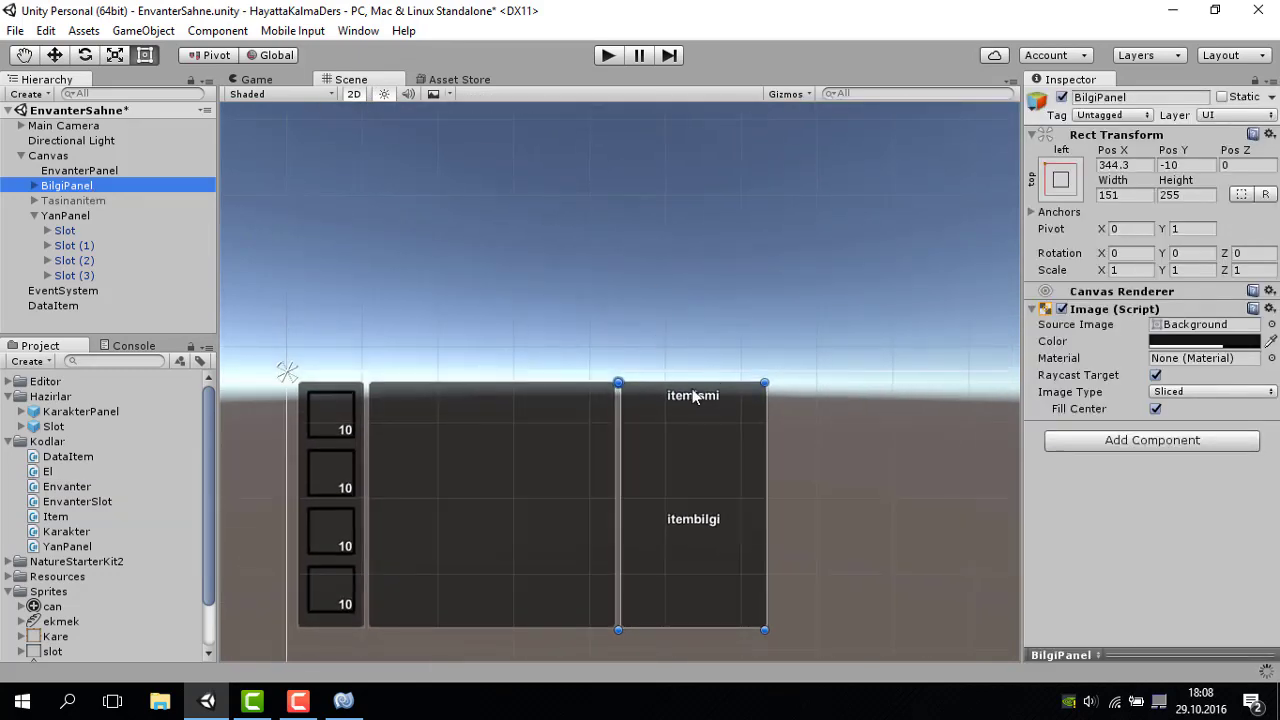
# Drag BilgiPanel's pivot to its top-left corner and start a test run.
pyautogui.scroll(2, 666, 366)
pyautogui.scroll(1, 643, 369)
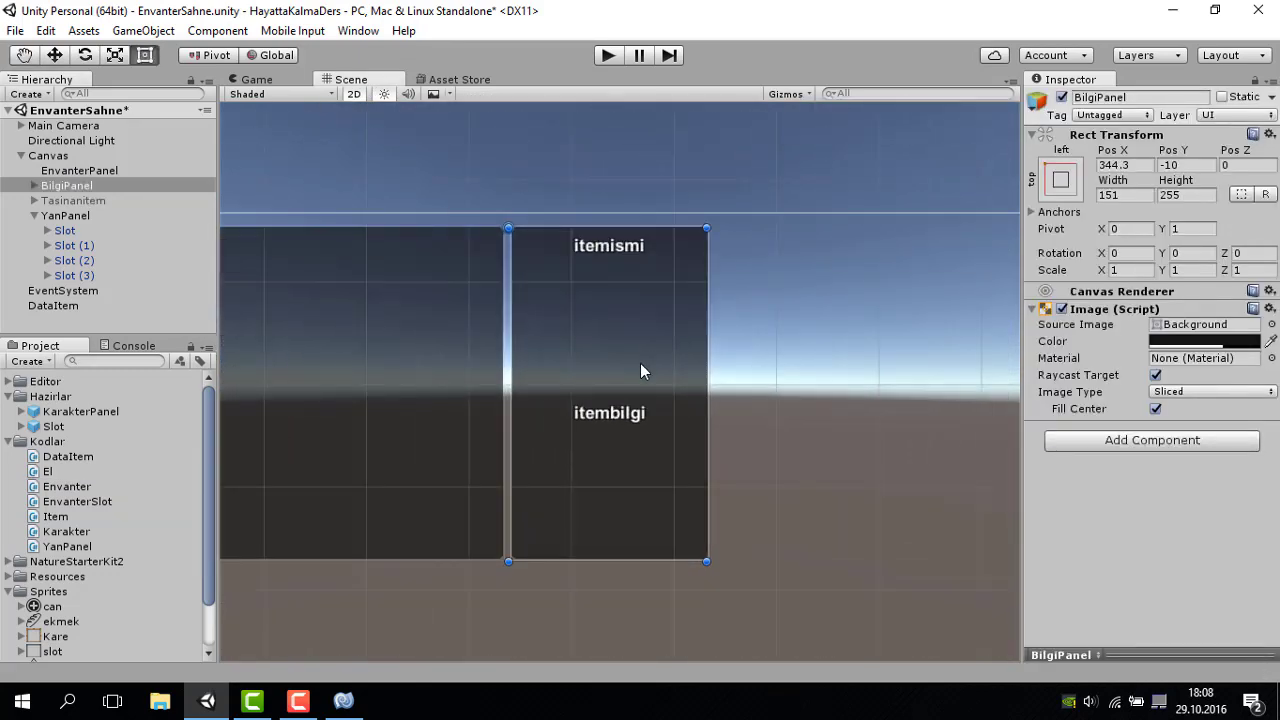
pyautogui.scroll(1, 606, 323)
pyautogui.scroll(1, 505, 245)
pyautogui.scroll(2, 500, 240)
pyautogui.moveTo(494, 237); pyautogui.dragTo(677, 463, button='middle')
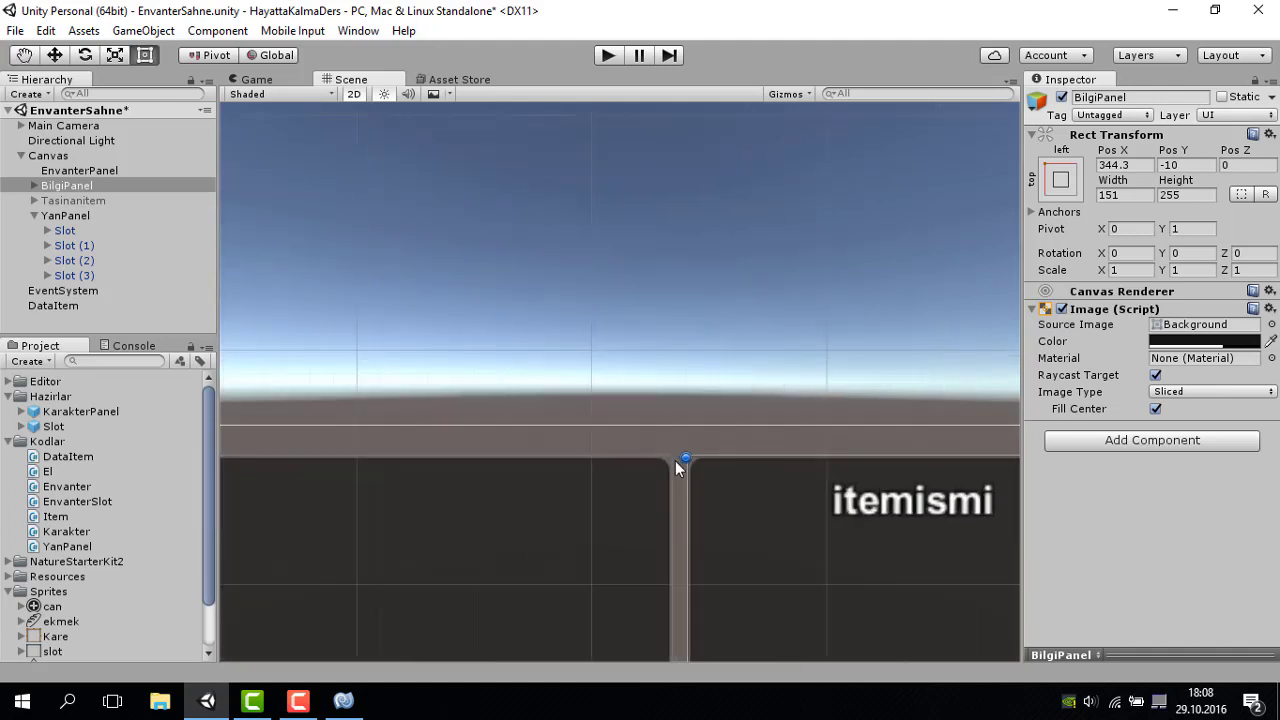
pyautogui.scroll(1, 660, 430)
pyautogui.scroll(1, 611, 401)
pyautogui.moveTo(602, 391)
pyautogui.mouseDown()
pyautogui.moveTo(561, 343)
pyautogui.moveTo(576, 365)
pyautogui.mouseUp()
pyautogui.scroll(-1, 569, 360)
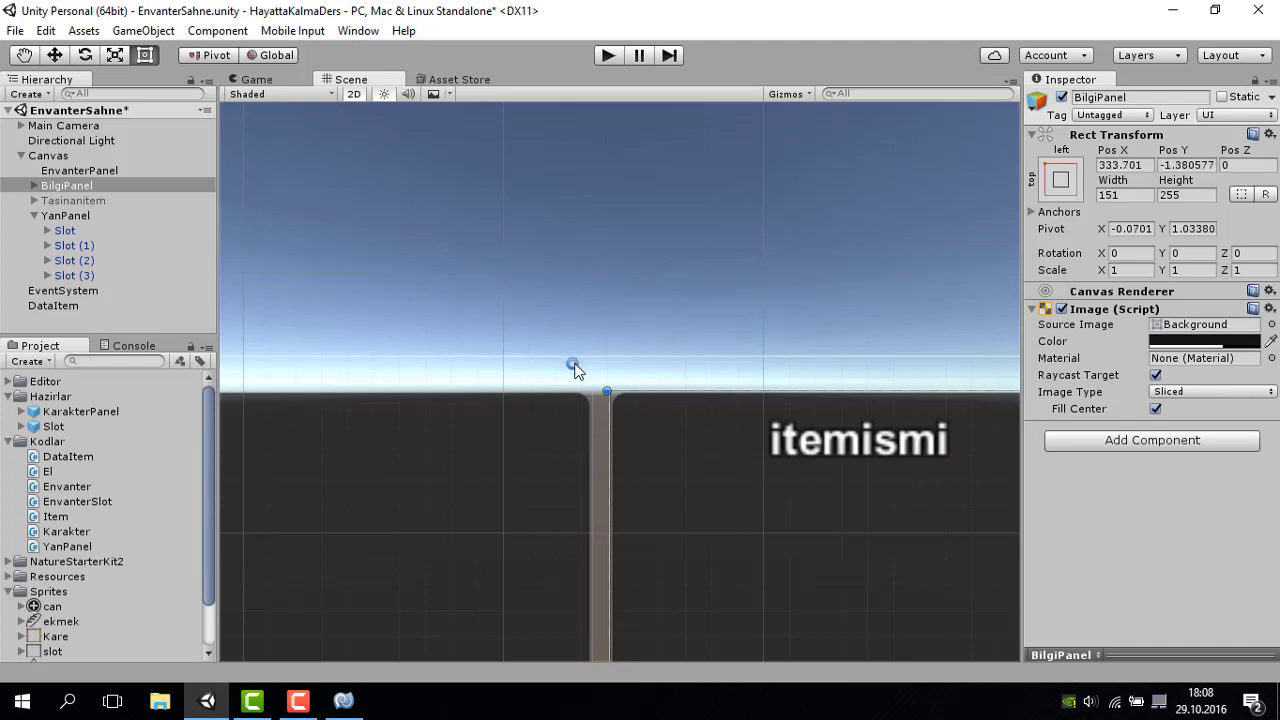
pyautogui.click(612, 55)
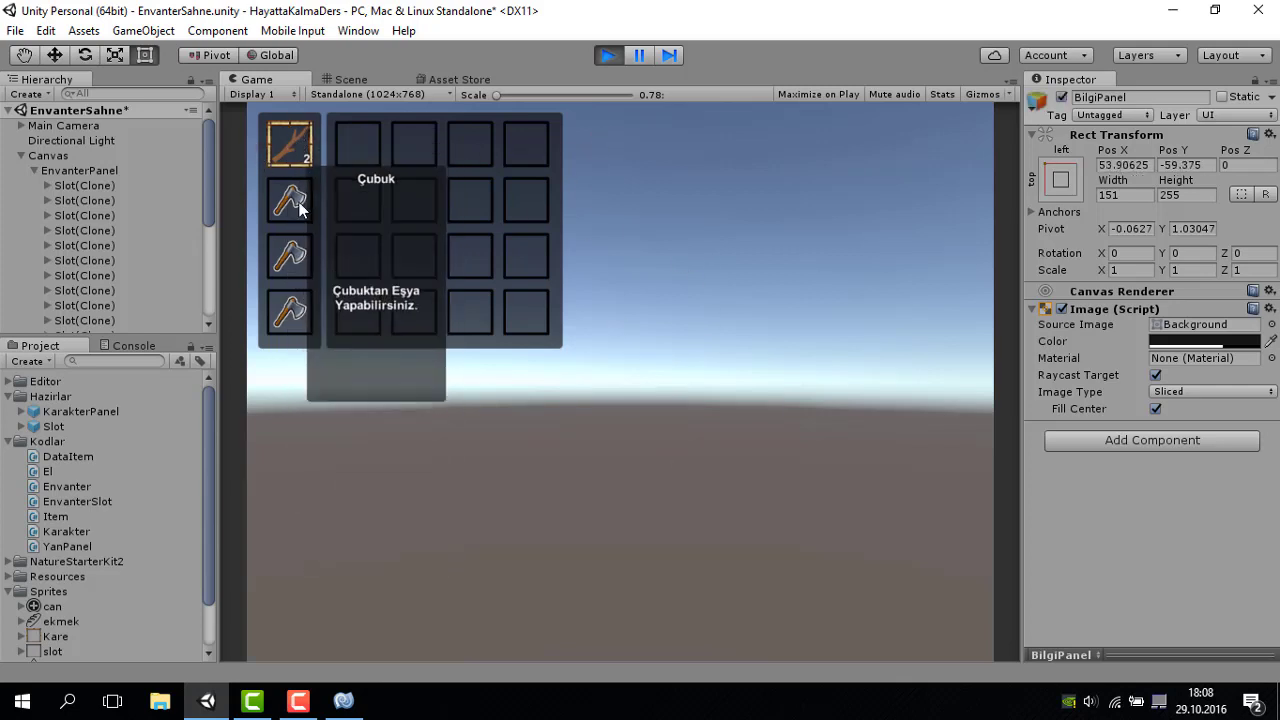
pyautogui.click(610, 55)
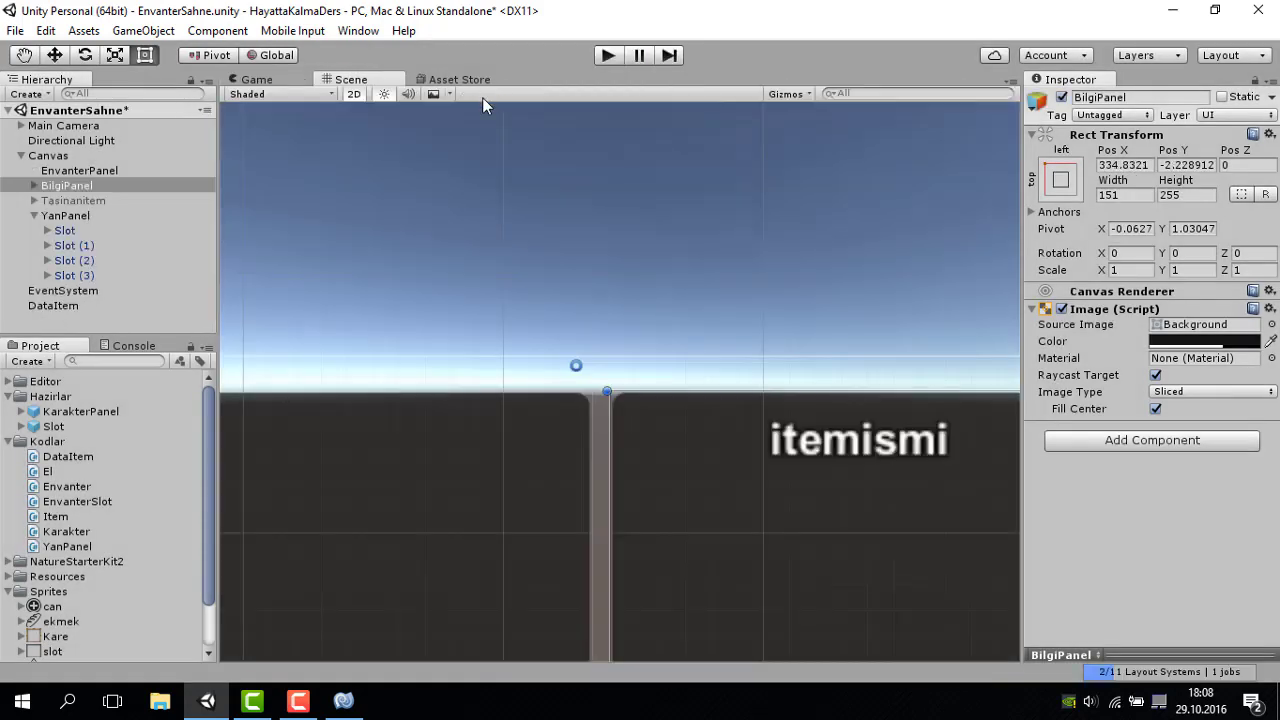
pyautogui.scroll(-3, 700, 445)
pyautogui.scroll(-2, 814, 309)
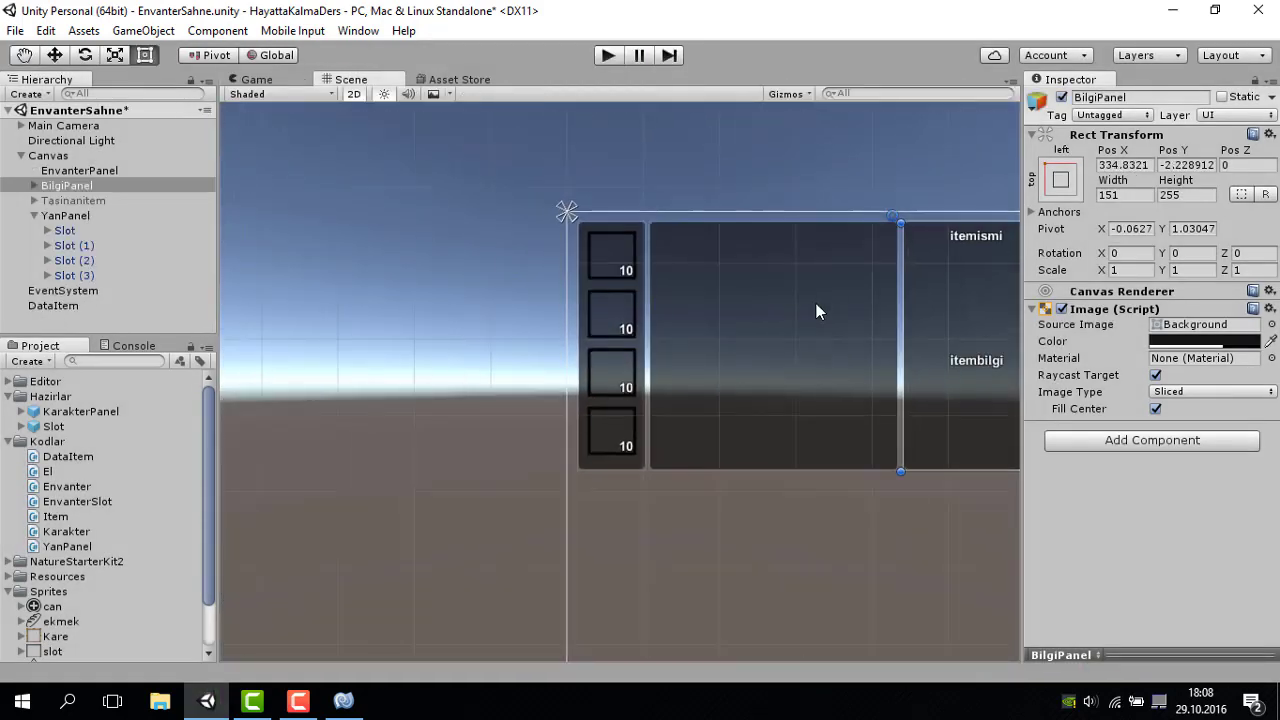
pyautogui.scroll(2, 569, 323)
pyautogui.scroll(2, 549, 329)
pyautogui.scroll(-1, 648, 292)
pyautogui.moveTo(648, 292); pyautogui.dragTo(365, 347)
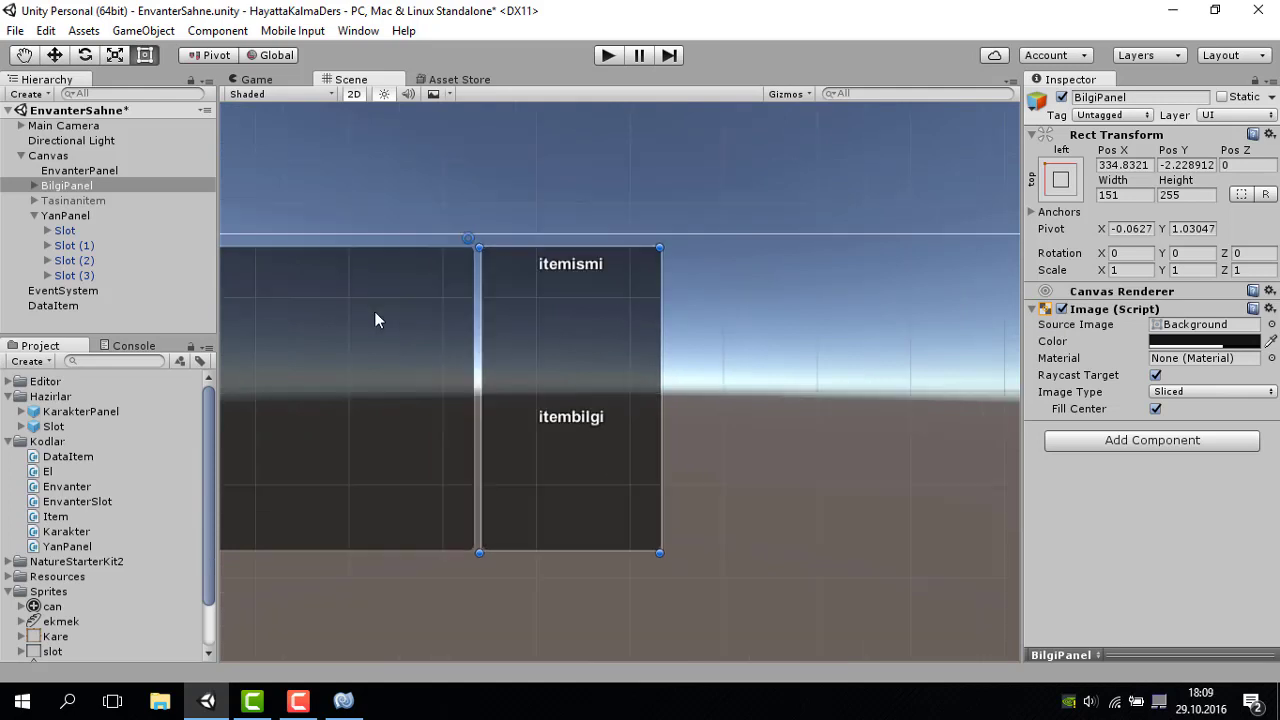
pyautogui.scroll(-2, 374, 311)
pyautogui.scroll(-1, 449, 261)
pyautogui.scroll(1, 543, 386)
pyautogui.scroll(1, 624, 375)
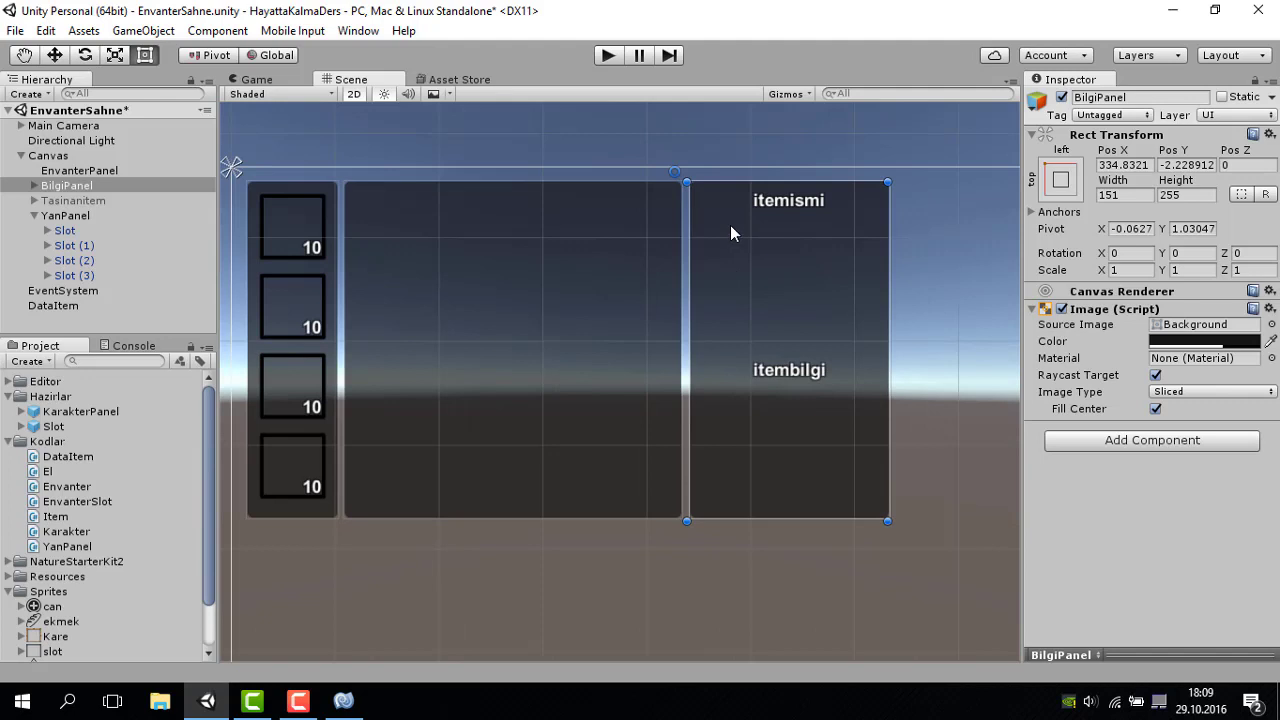
pyautogui.scroll(2, 400, 290)
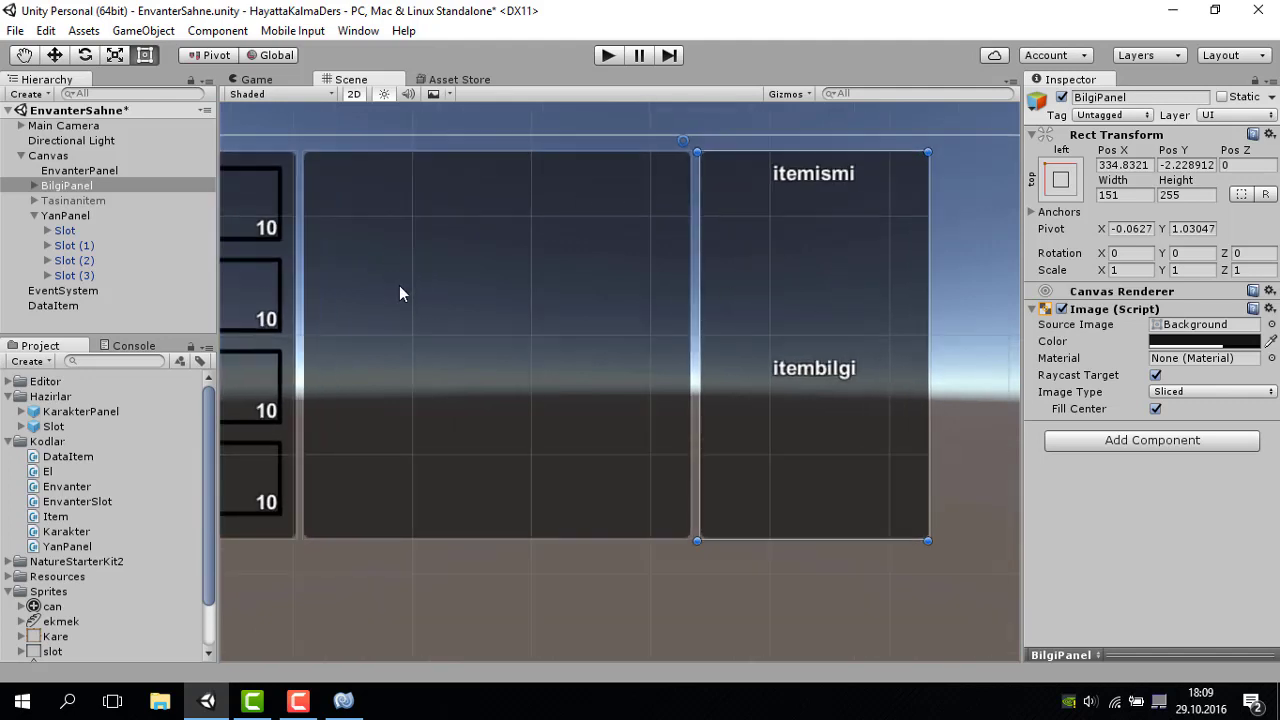
pyautogui.moveTo(400, 290)
pyautogui.mouseDown(button='middle')
pyautogui.moveTo(475, 183)
pyautogui.moveTo(431, 243)
pyautogui.mouseUp(button='middle')
pyautogui.scroll(-1, 425, 260)
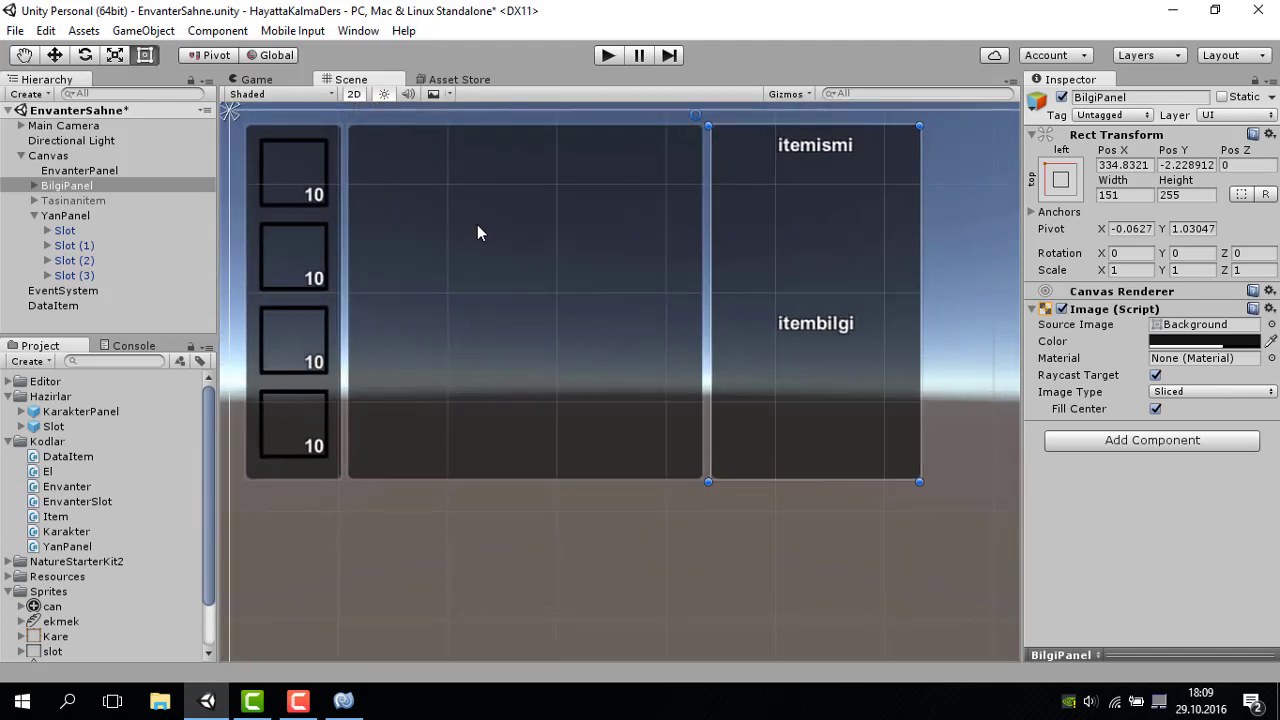
pyautogui.click(607, 55)
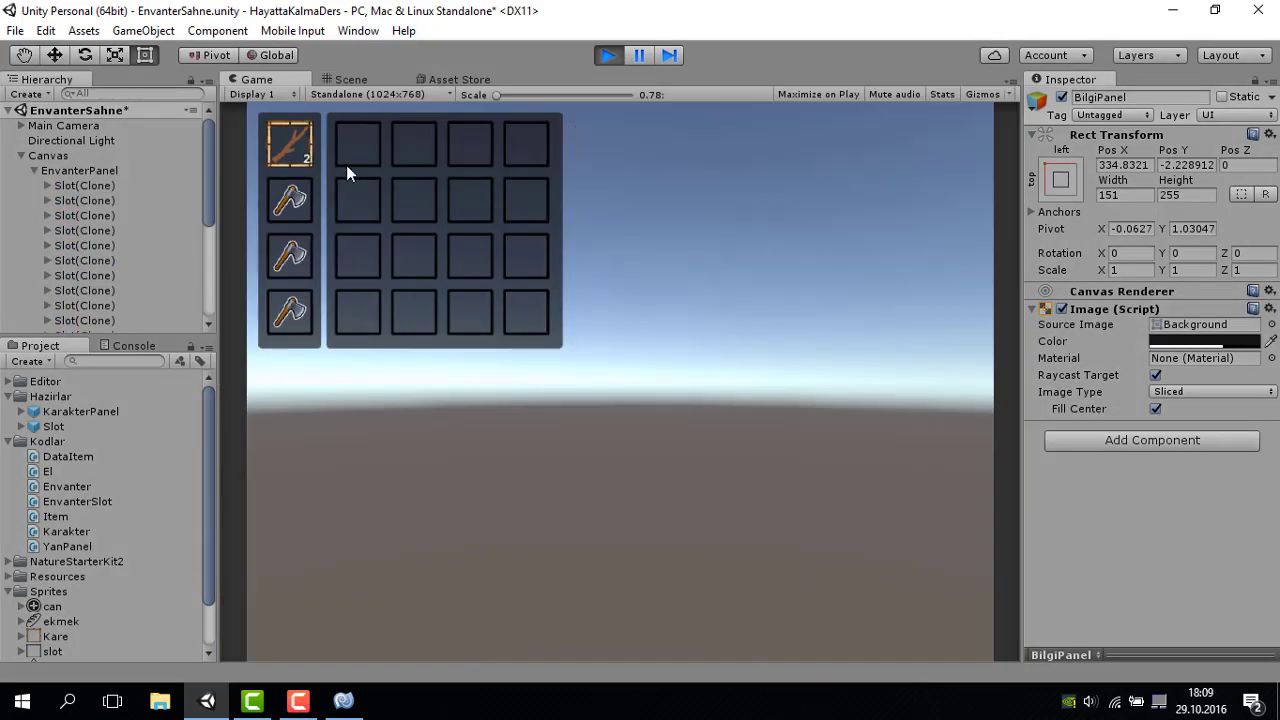
pyautogui.moveTo(294, 273)
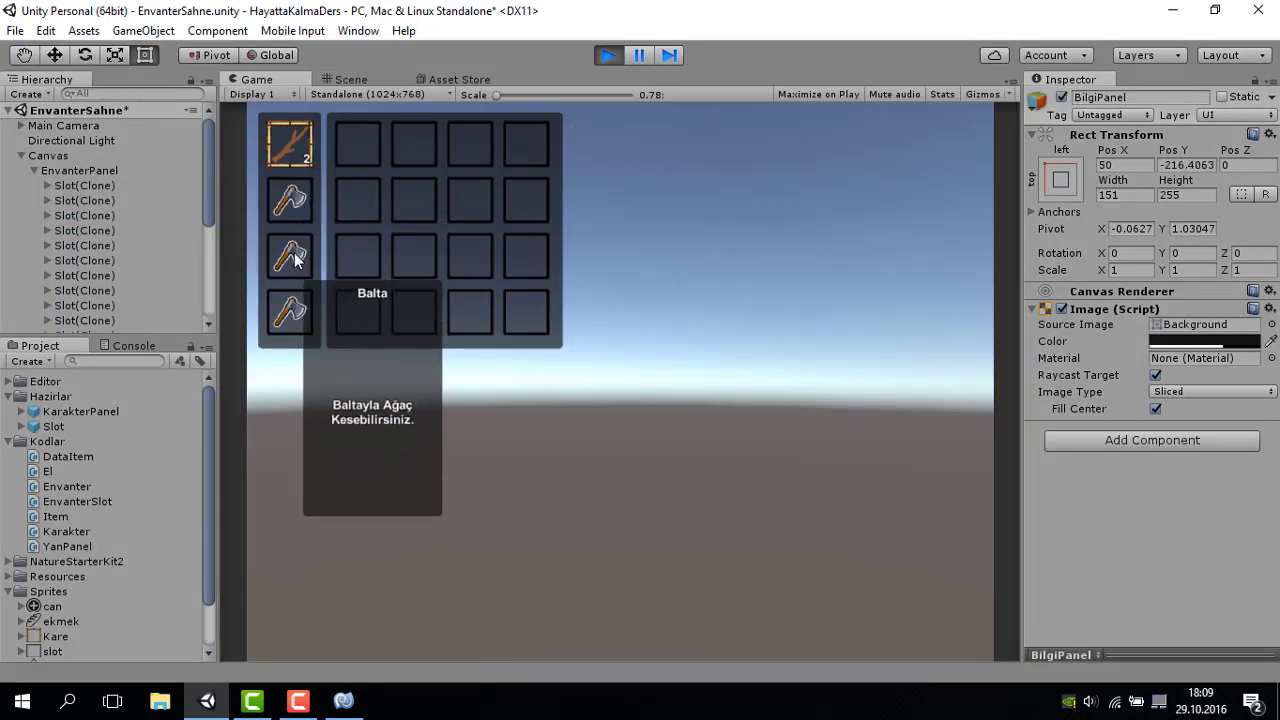
pyautogui.moveTo(291, 131)
pyautogui.mouseDown()
pyautogui.moveTo(330, 158)
pyautogui.moveTo(342, 137)
pyautogui.moveTo(352, 145)
pyautogui.mouseUp()
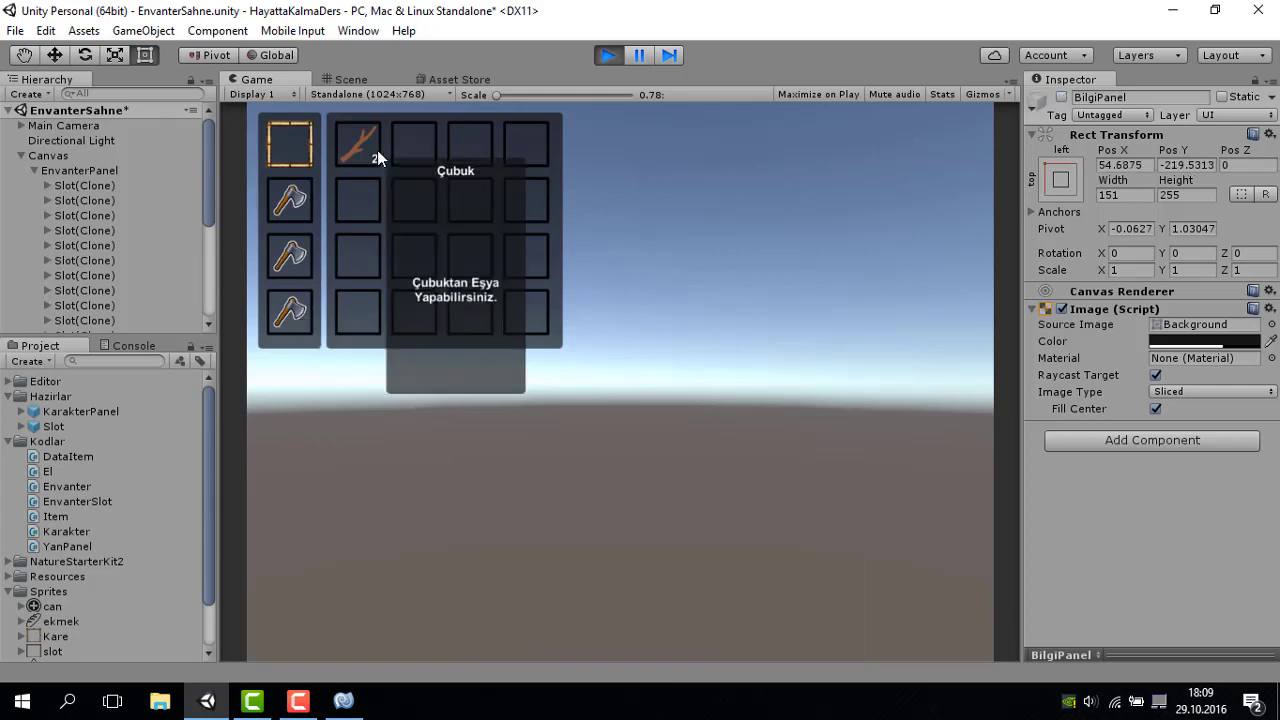
pyautogui.moveTo(377, 150)
pyautogui.mouseDown()
pyautogui.moveTo(529, 161)
pyautogui.moveTo(526, 200)
pyautogui.mouseUp()
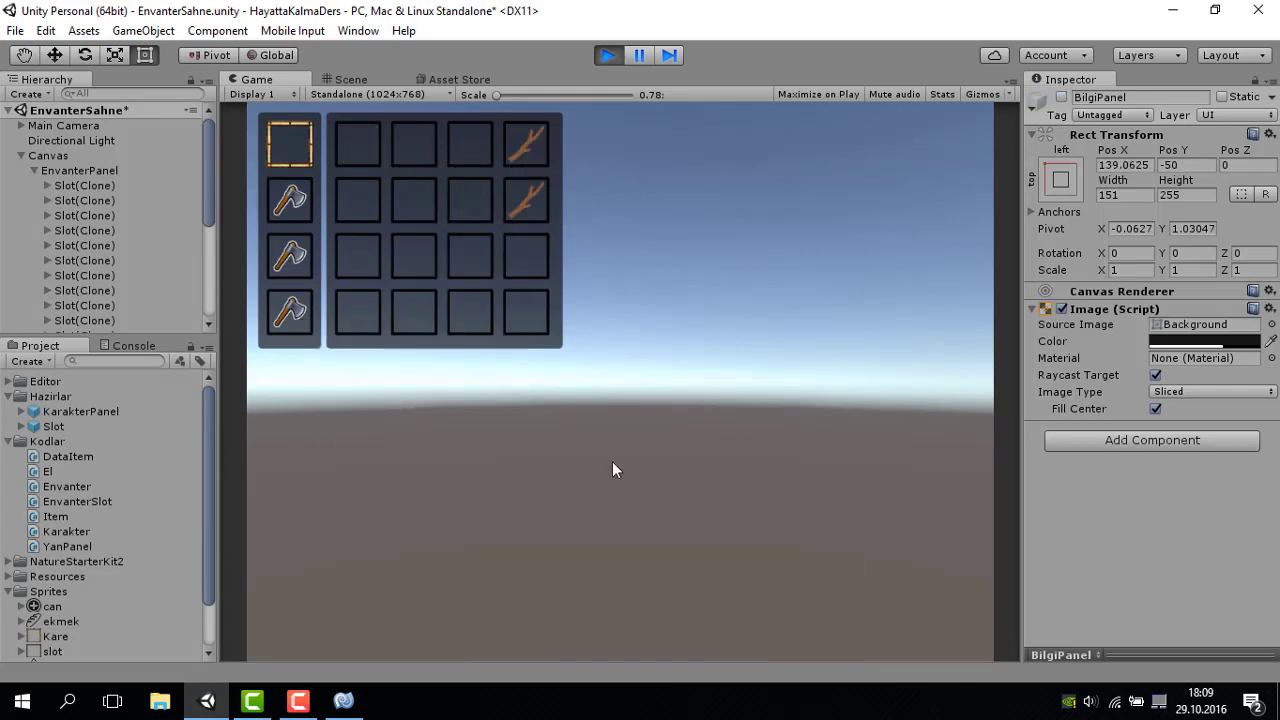
pyautogui.click(607, 57)
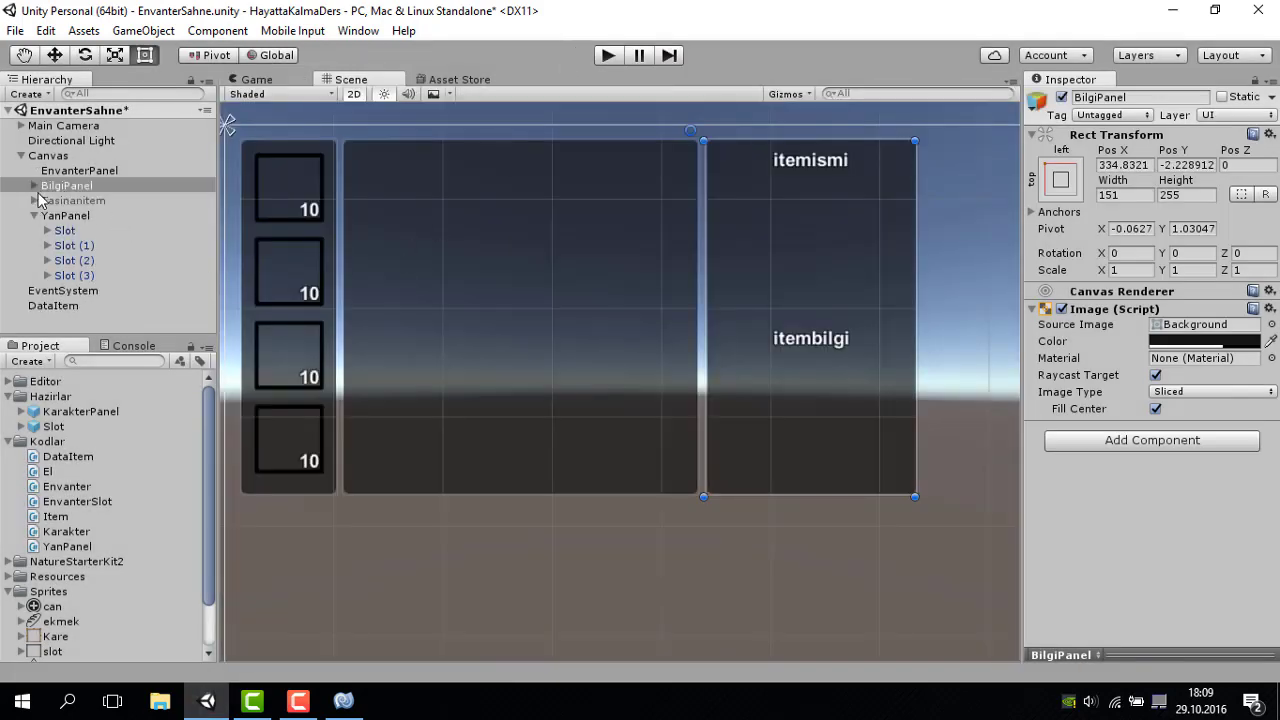
# Collapse YanPanel in the hierarchy and save the scene.
pyautogui.click(34, 216)
pyautogui.click(54, 287)
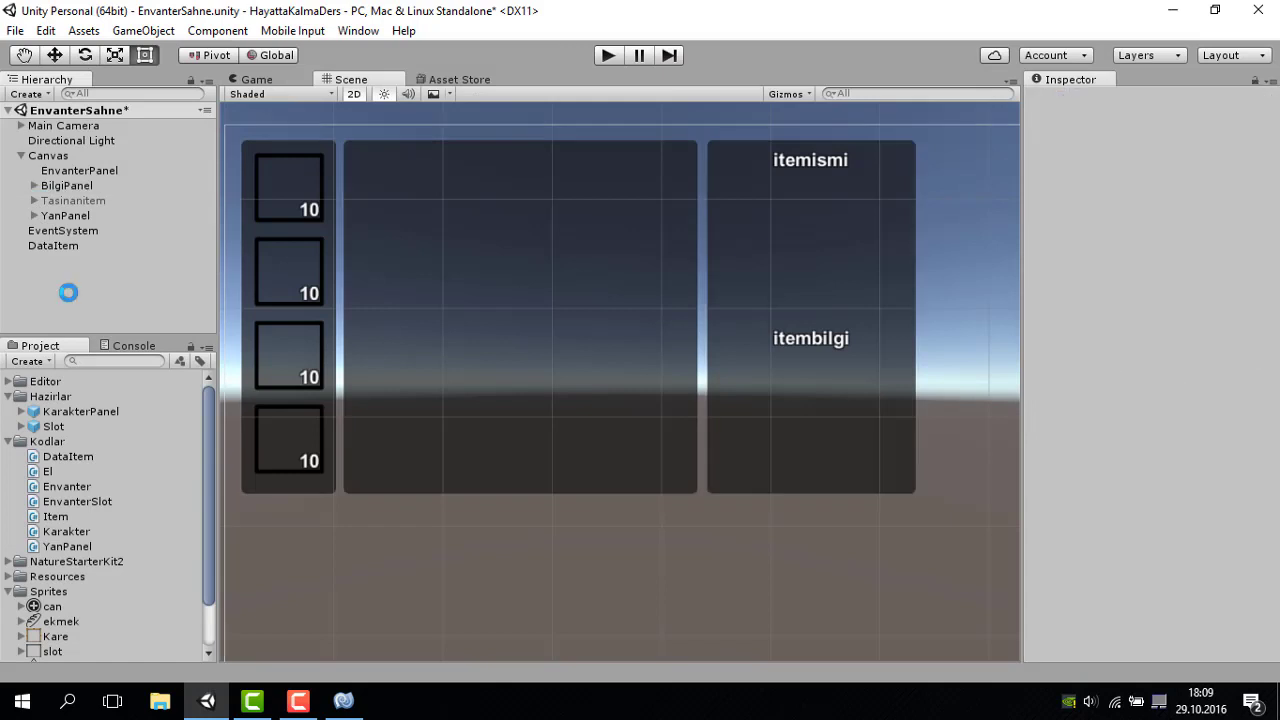
pyautogui.hotkey('ctrl', 's')
# Create a C# script named OyunAyarlari in the Kodlar folder and open it.
pyautogui.click(8, 397)
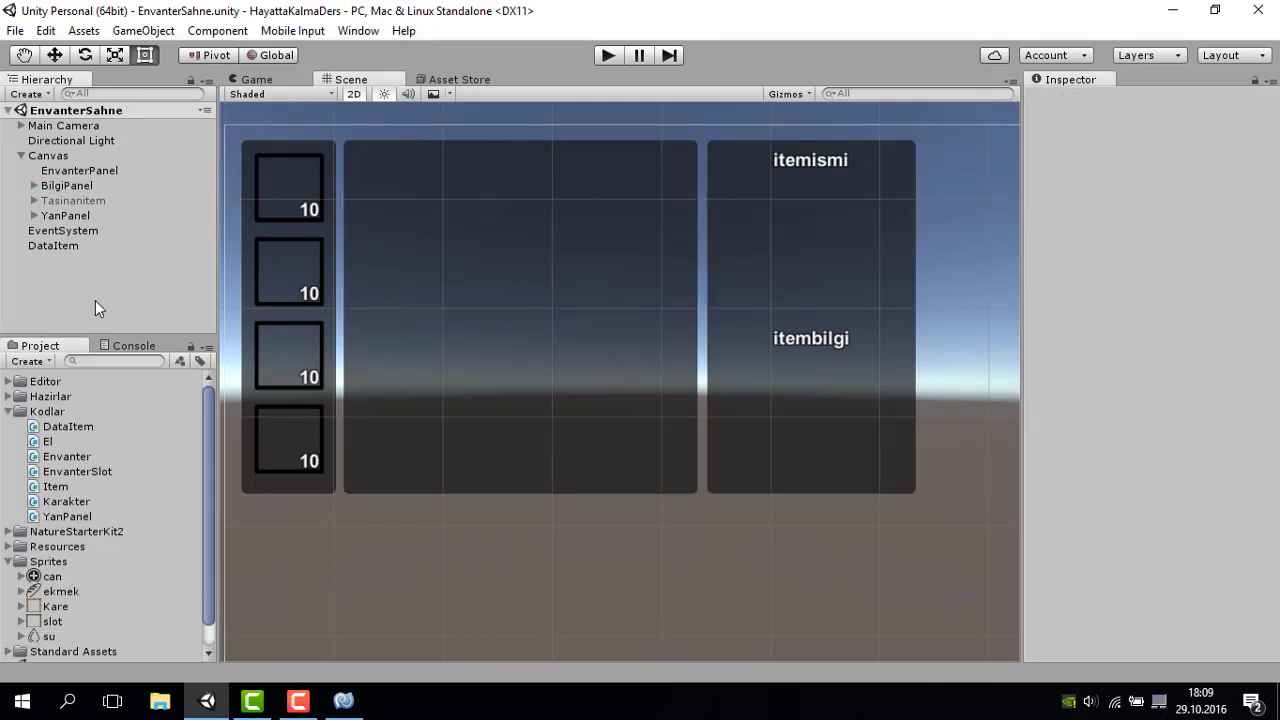
pyautogui.rightClick(62, 411)
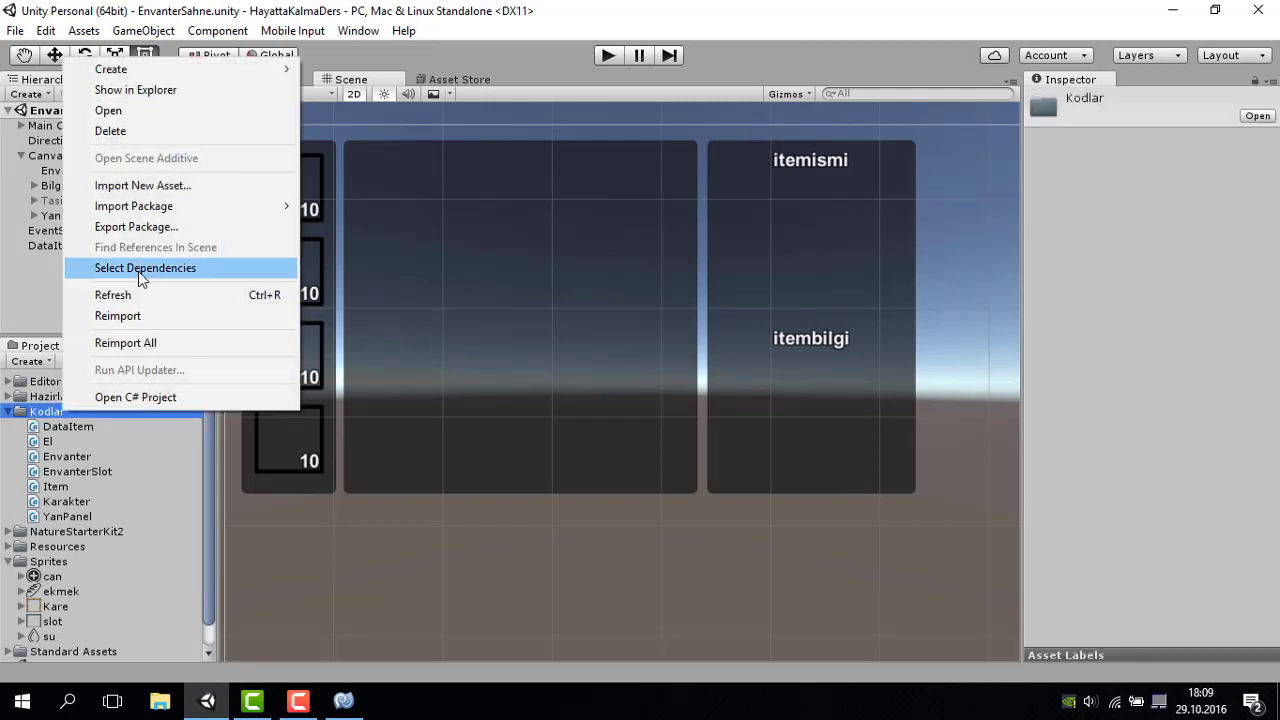
pyautogui.moveTo(133, 72)
pyautogui.click(360, 95)
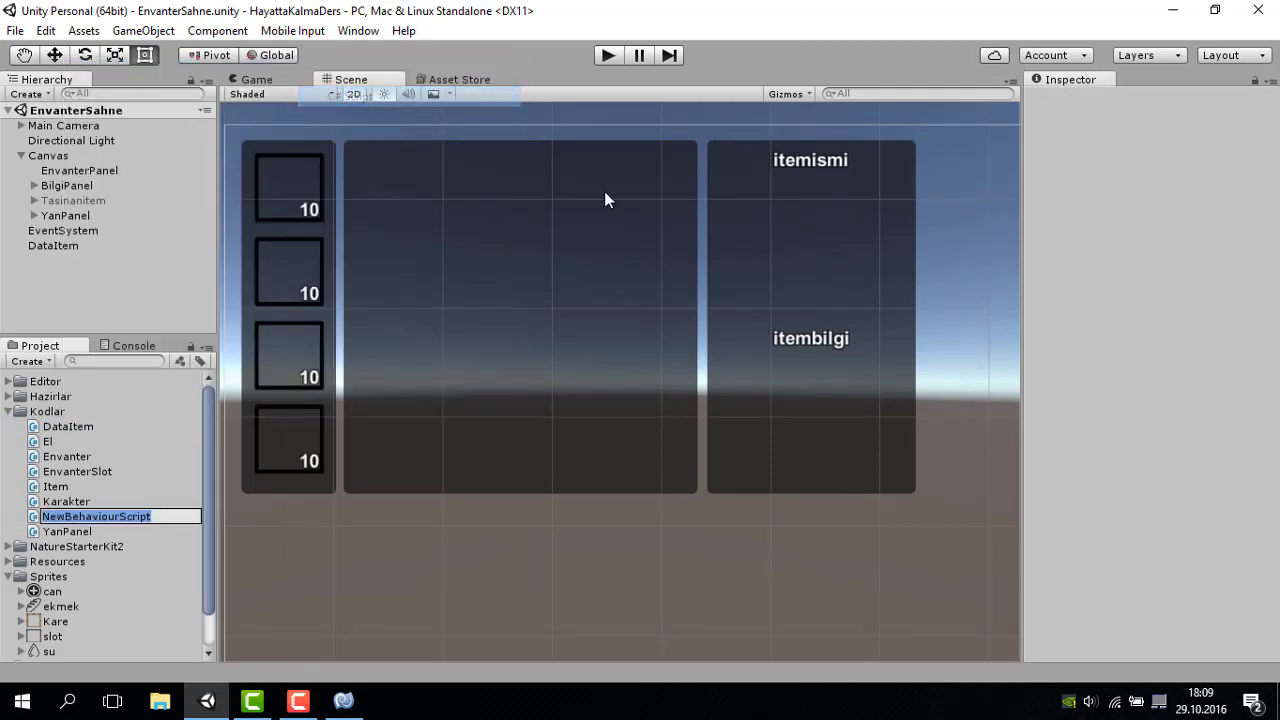
pyautogui.press('BackSpace')
pyautogui.write('OyunAyarlari')
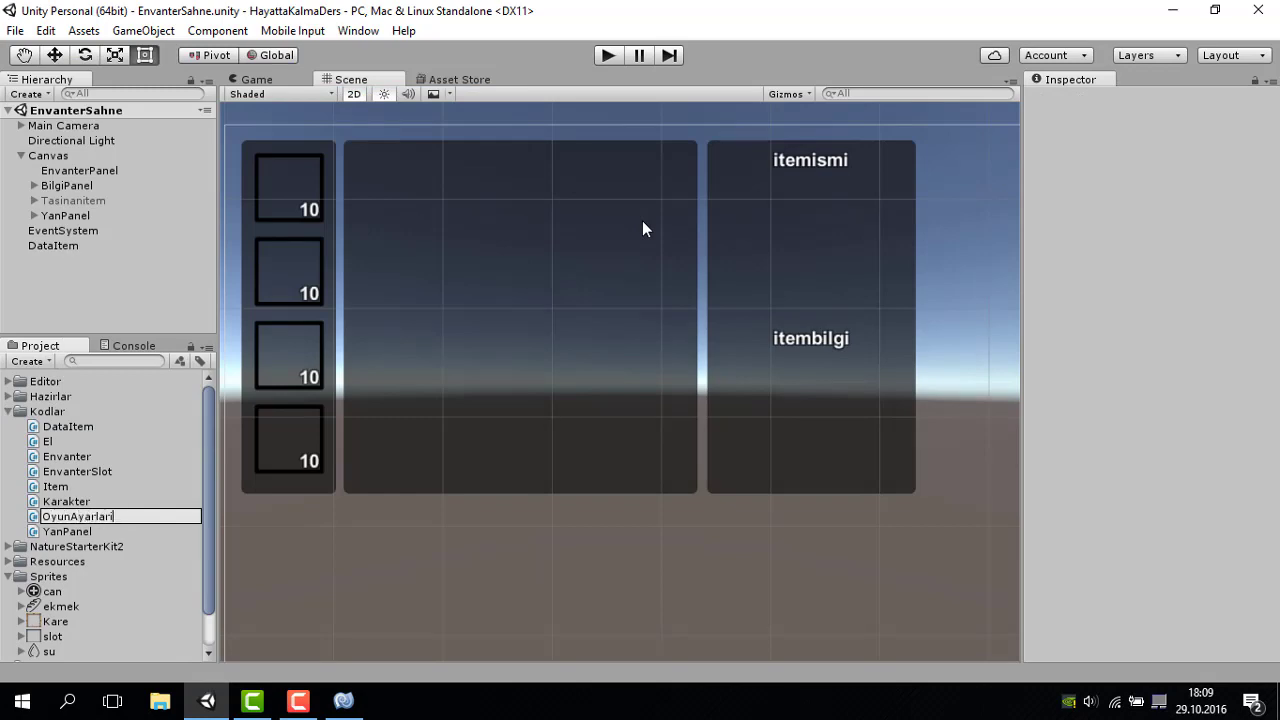
pyautogui.press('Return')
pyautogui.press('Return')
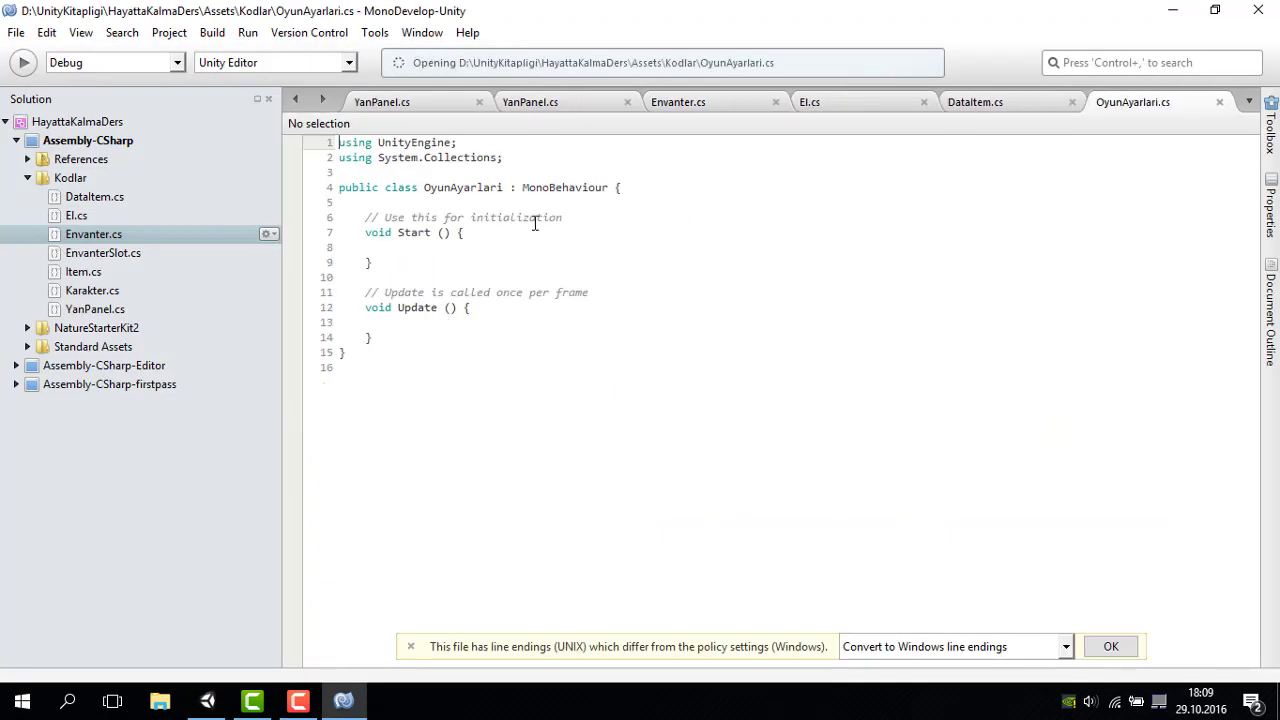
# Delete the comments above Start and Update and convert the file to Windows line endings.
pyautogui.moveTo(566, 218); pyautogui.dragTo(357, 222)
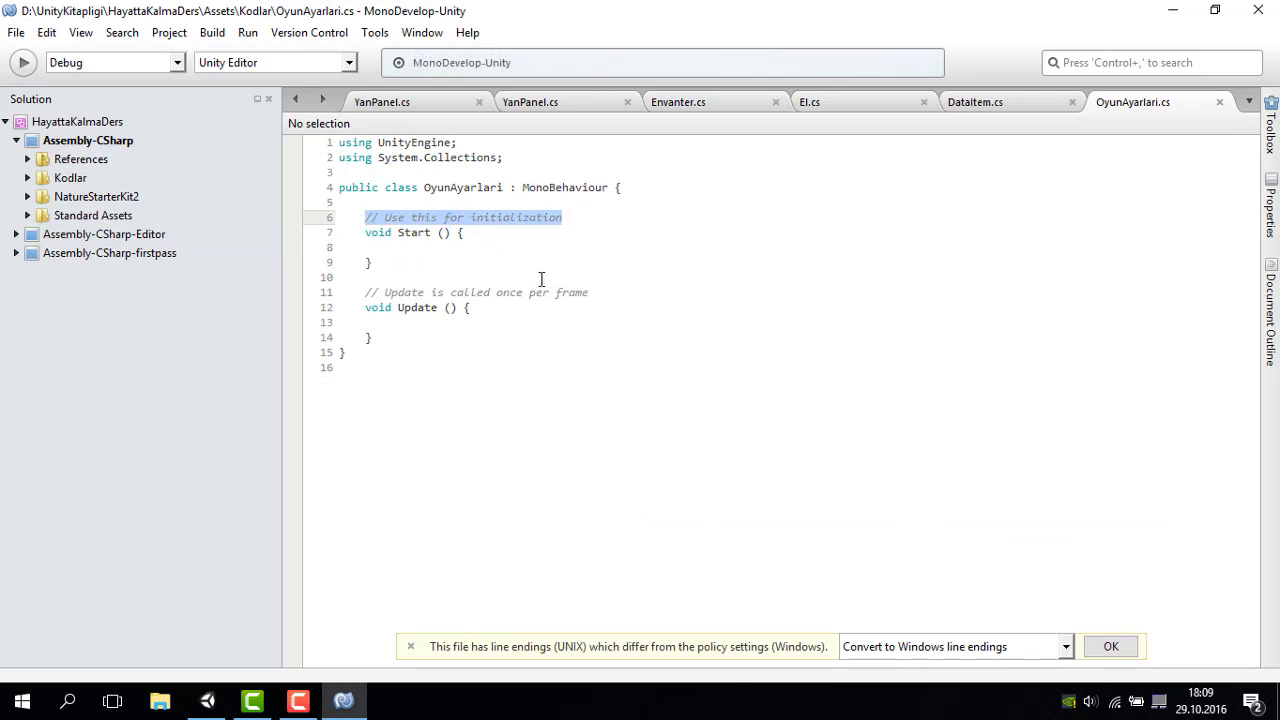
pyautogui.press('BackSpace')
pyautogui.moveTo(598, 292); pyautogui.dragTo(360, 292)
pyautogui.press('BackSpace')
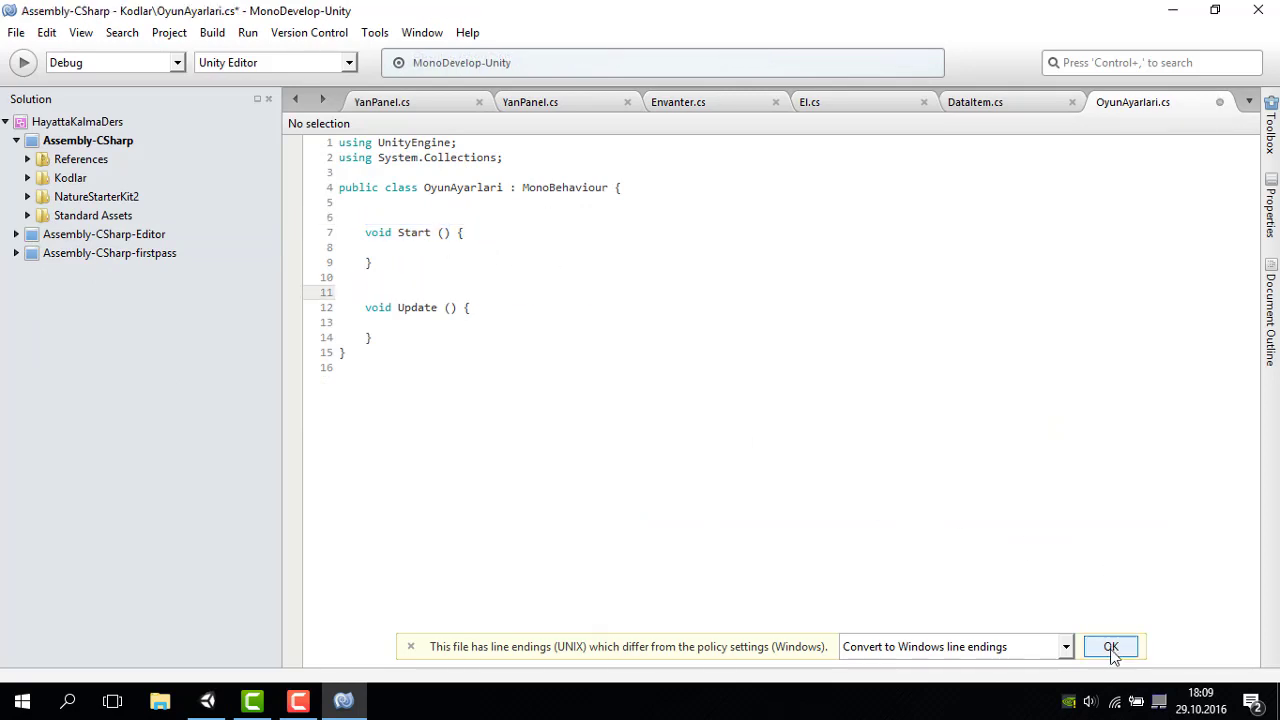
pyautogui.click(1111, 648)
# Declare a public bool envanter field below envanterPanel and save.
pyautogui.click(450, 212)
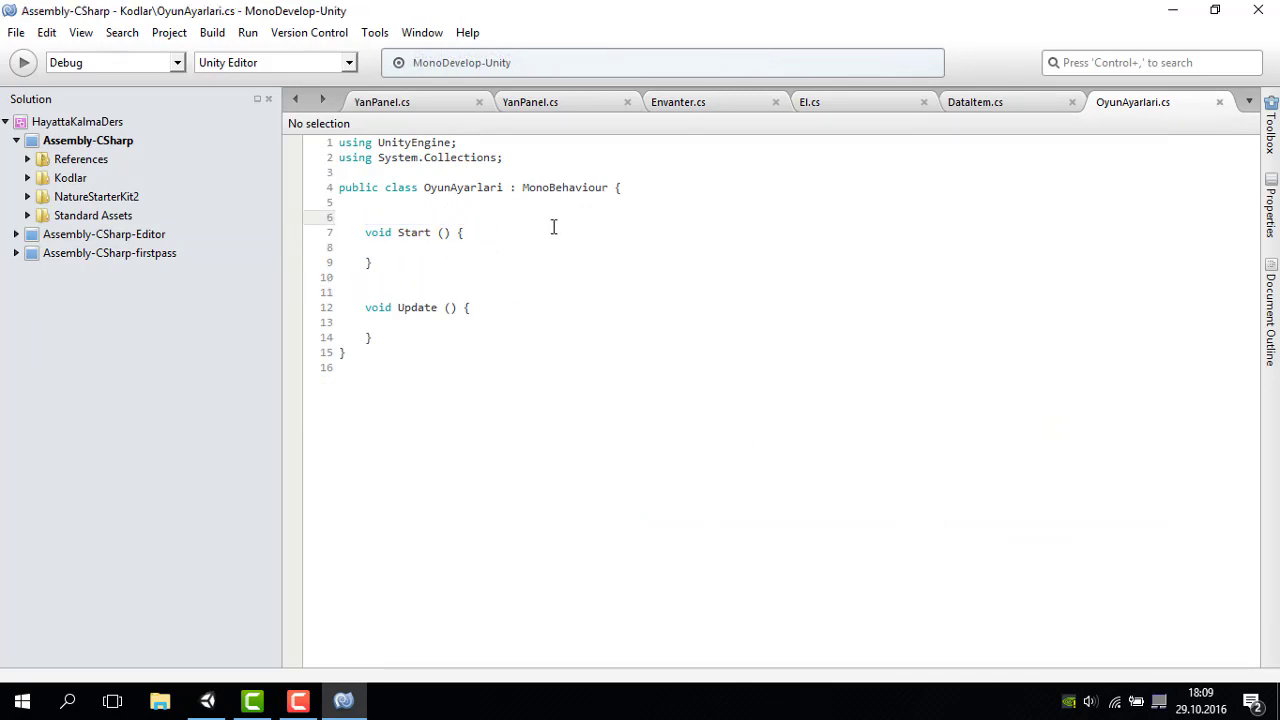
pyautogui.write('publ')
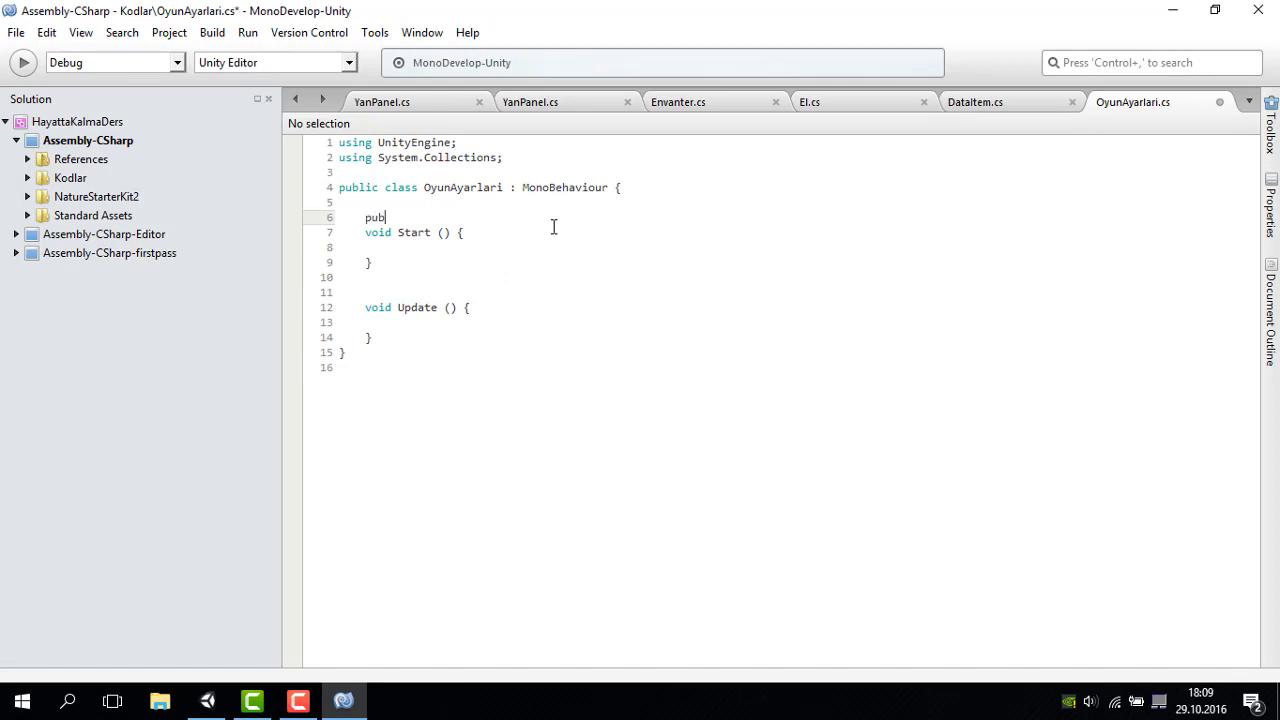
pyautogui.write('lic GameObject envanter')
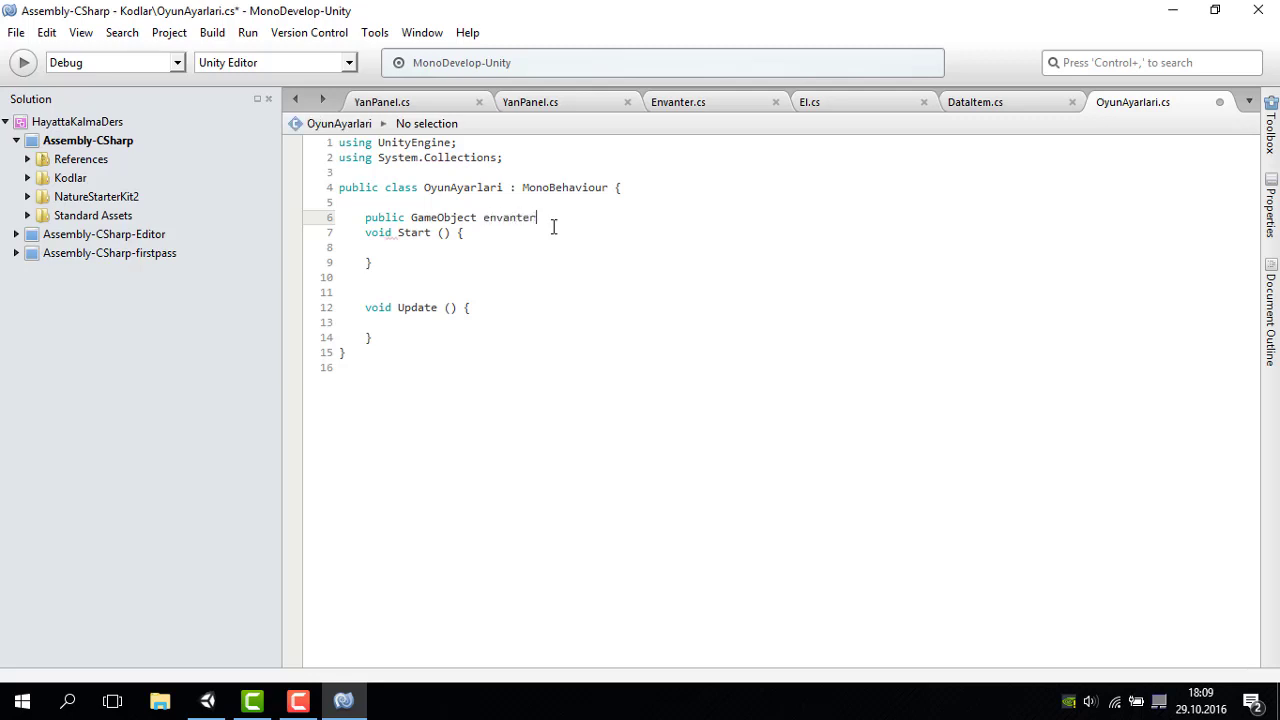
pyautogui.write('Panel;')
pyautogui.press('Return')
pyautogui.press('Return')
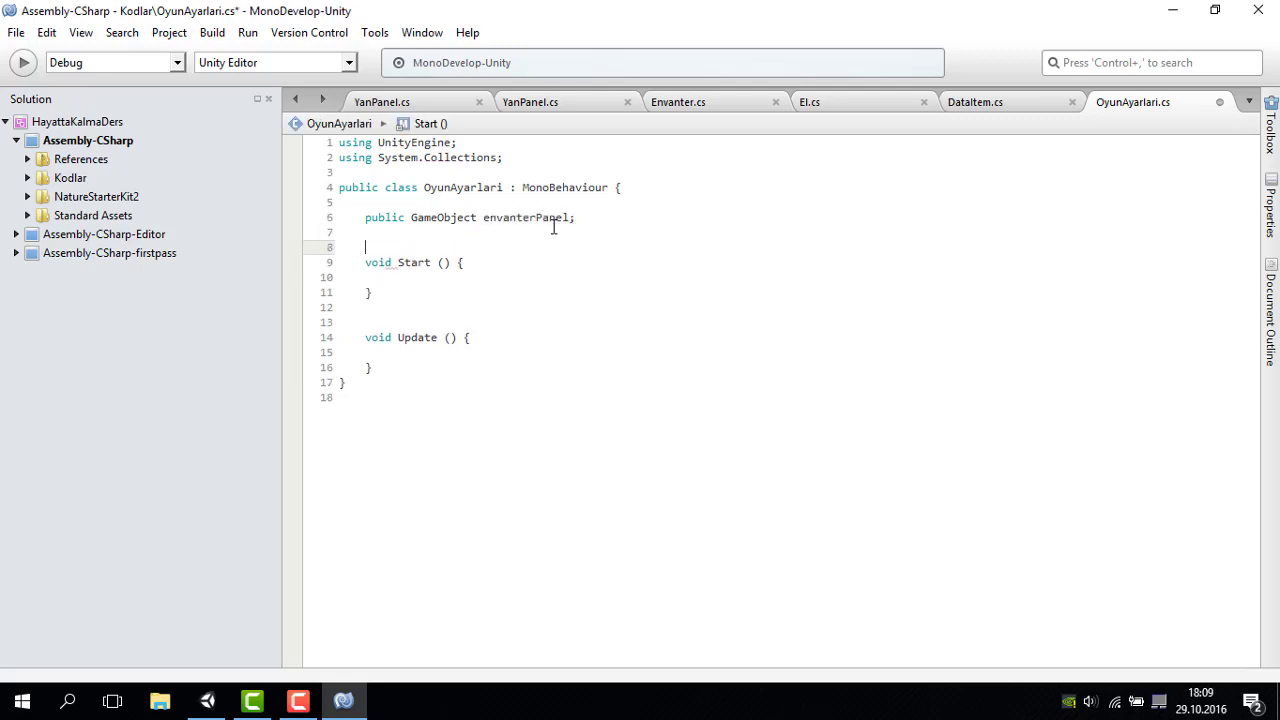
pyautogui.moveTo(435, 247); pyautogui.dragTo(402, 265)
pyautogui.click(392, 277)
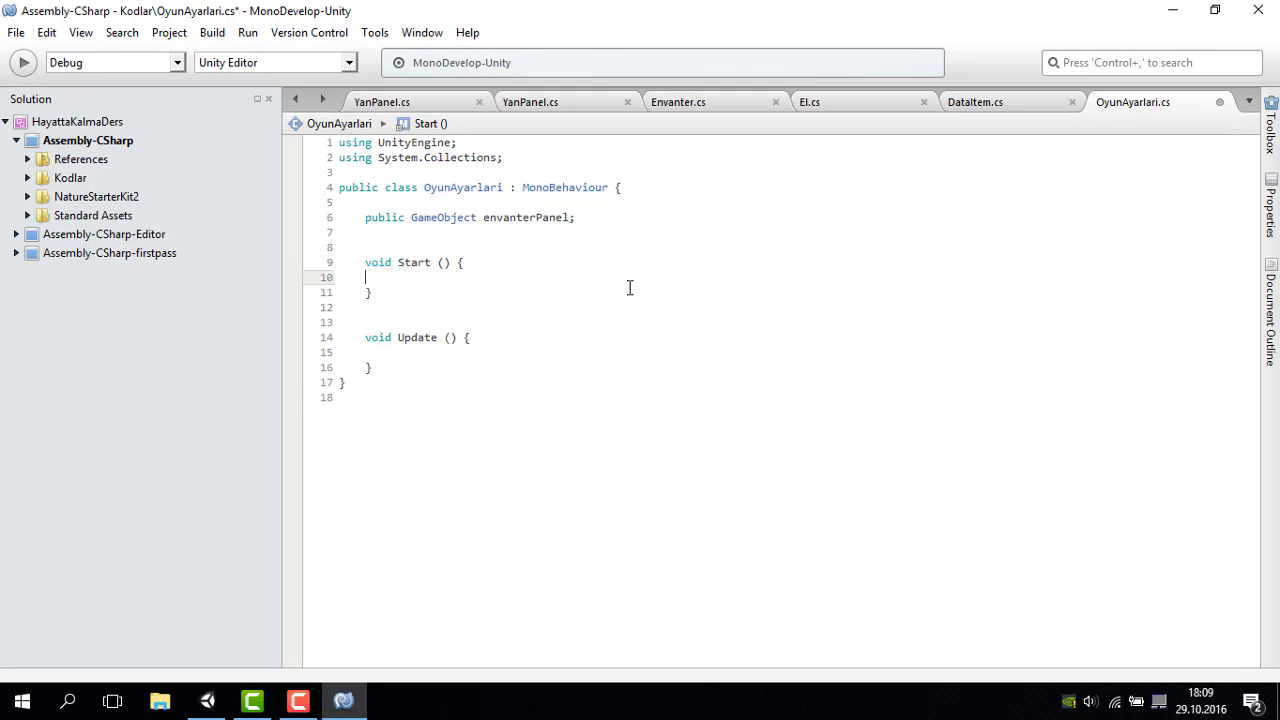
pyautogui.click(397, 232)
pyautogui.press('Return')
pyautogui.write('pu')
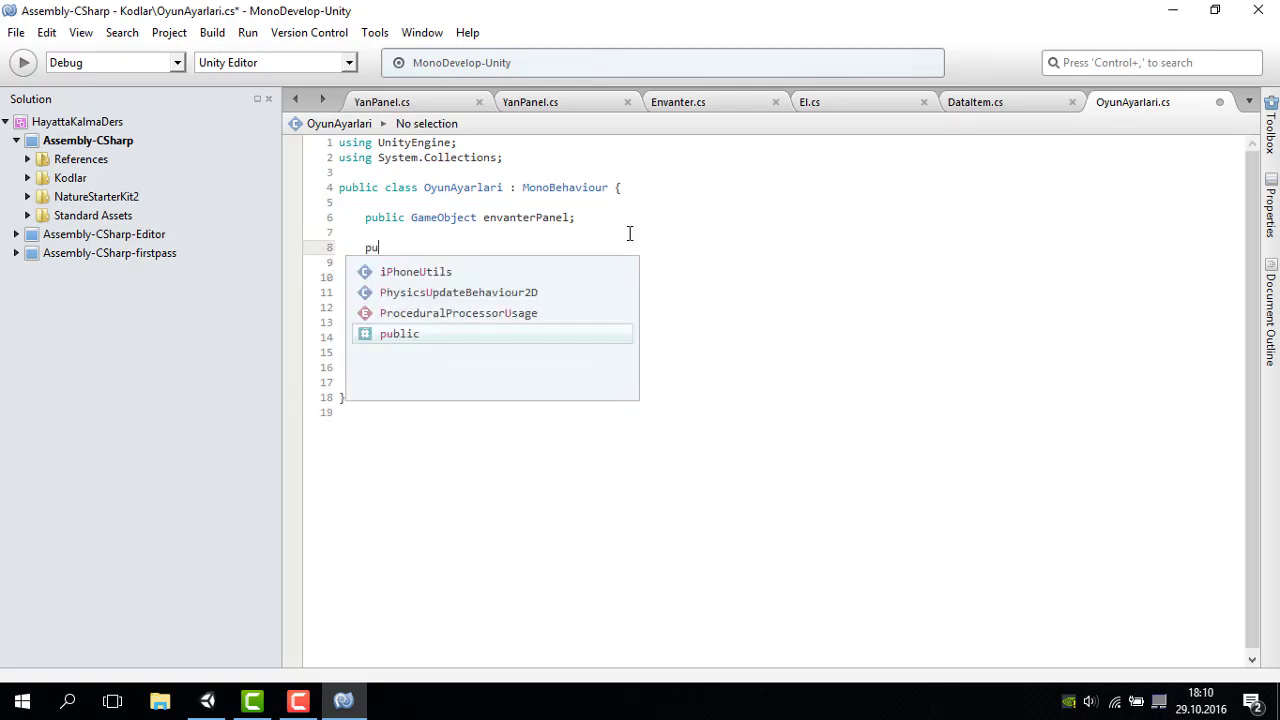
pyautogui.write('blic bool ')
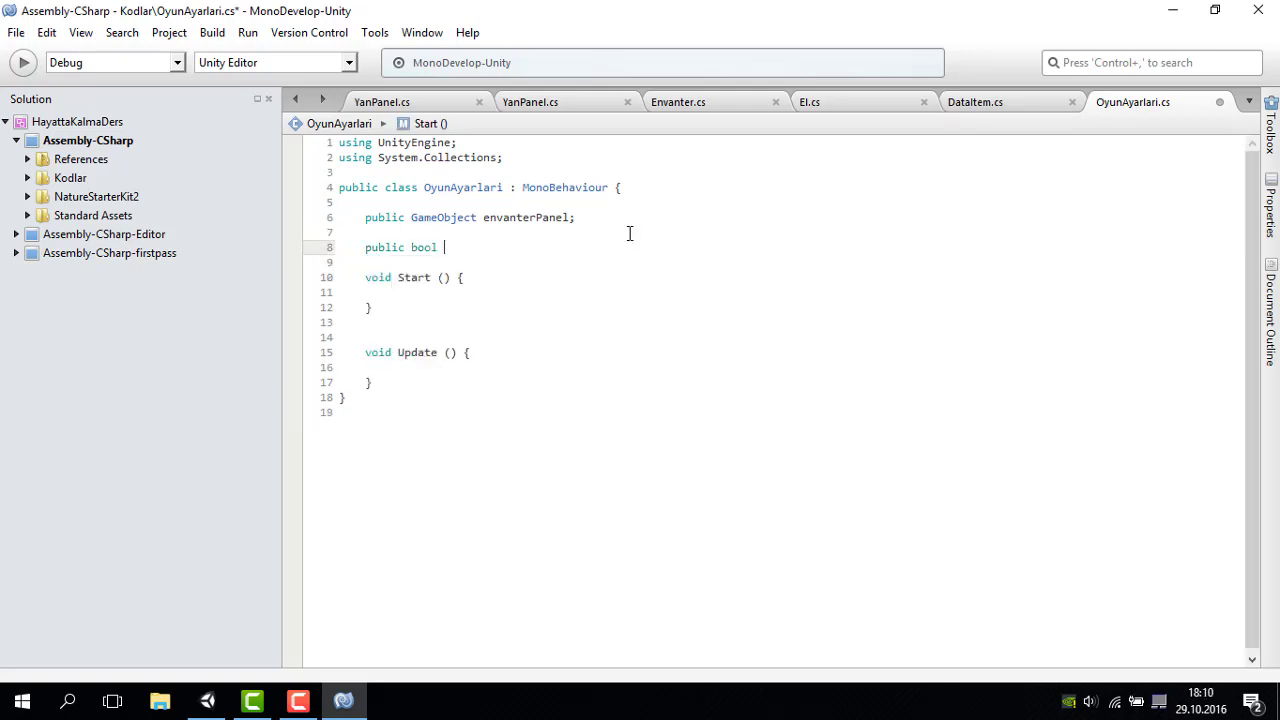
pyautogui.write('envanter;')
pyautogui.click(629, 233)
pyautogui.hotkey('ctrl', 's')
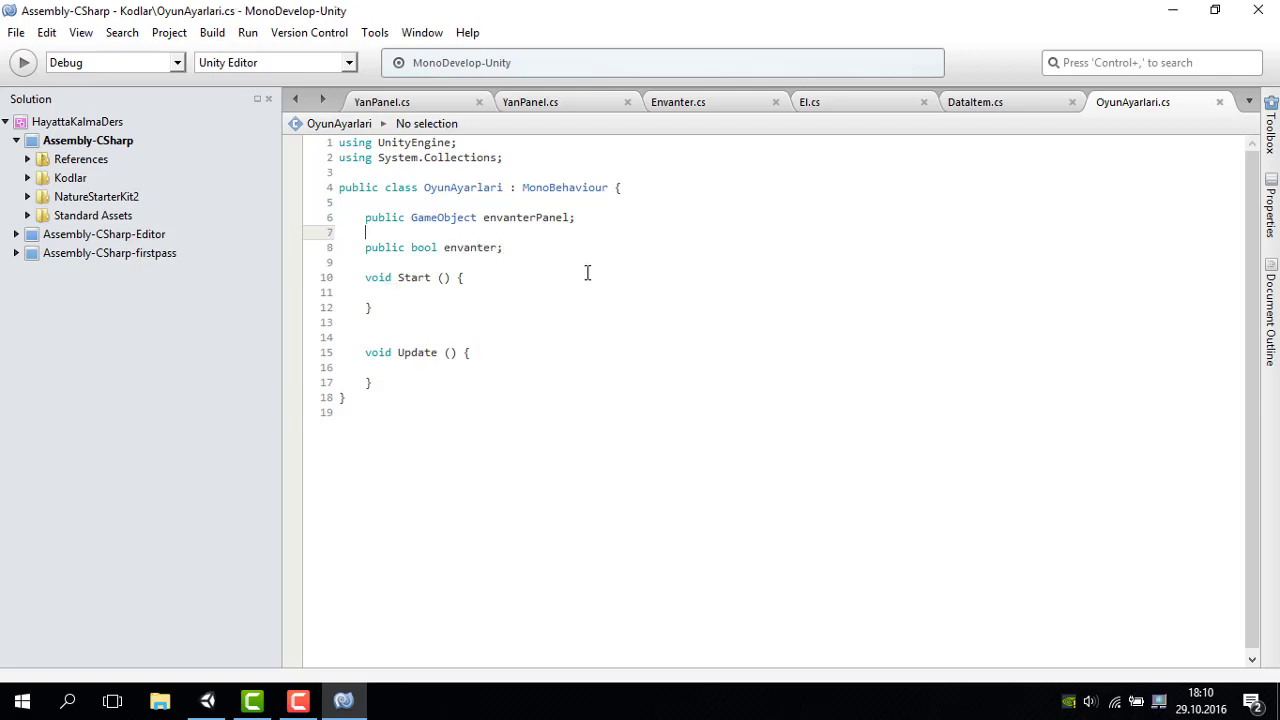
# Set envanter = false inside Start and save.
pyautogui.click(412, 296)
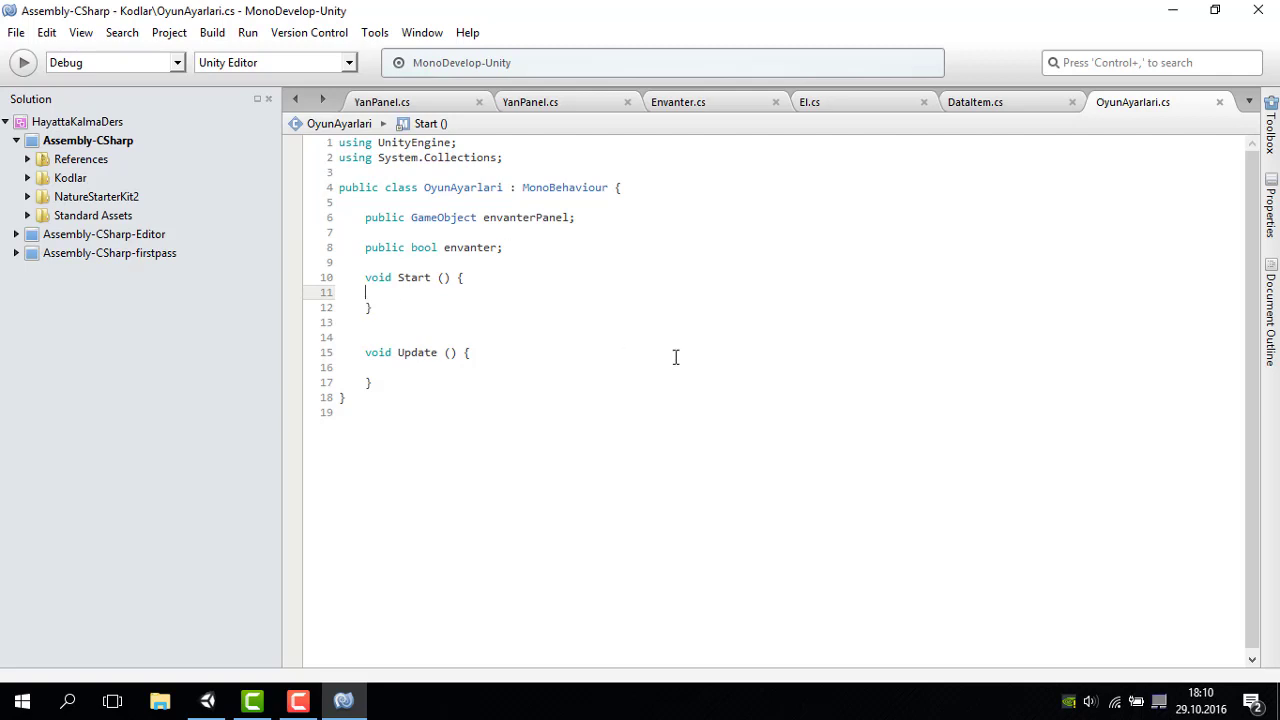
pyautogui.write('envanter = false')
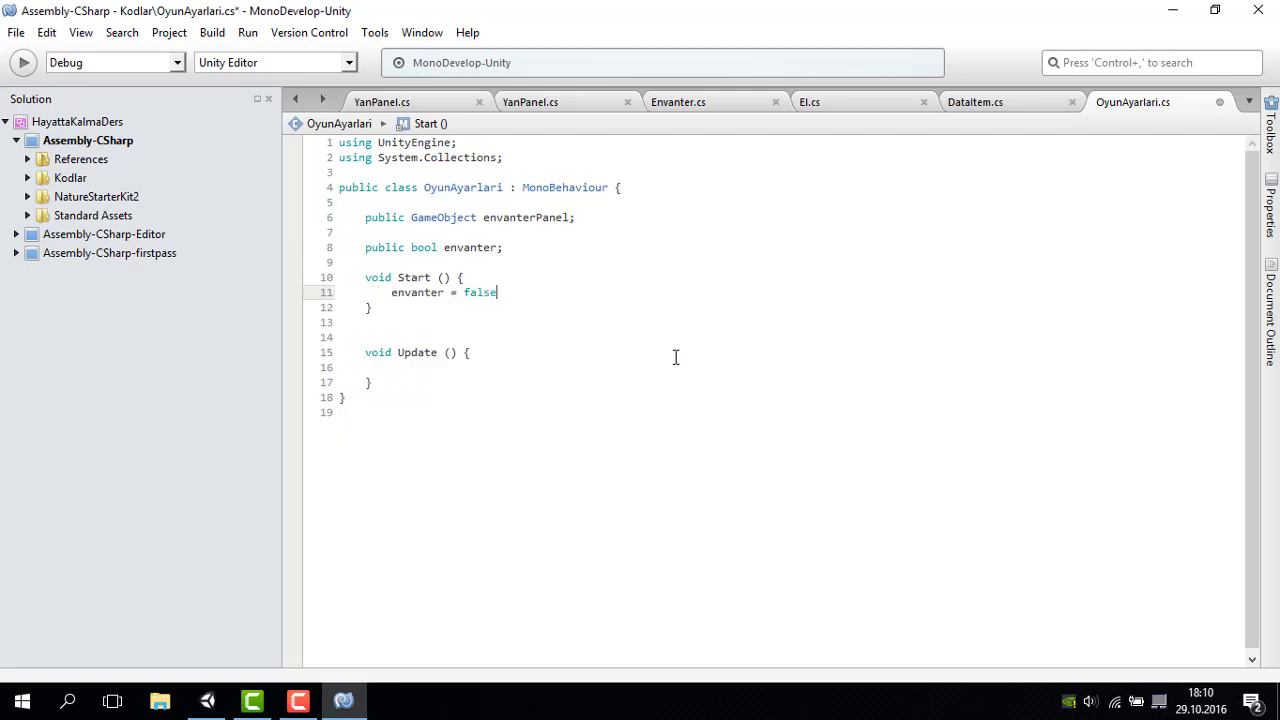
pyautogui.write(';')
pyautogui.hotkey('ctrl', 's')
# In Update, add if (envanter) calling envanterPanel.SetActive(true).
pyautogui.click(412, 364)
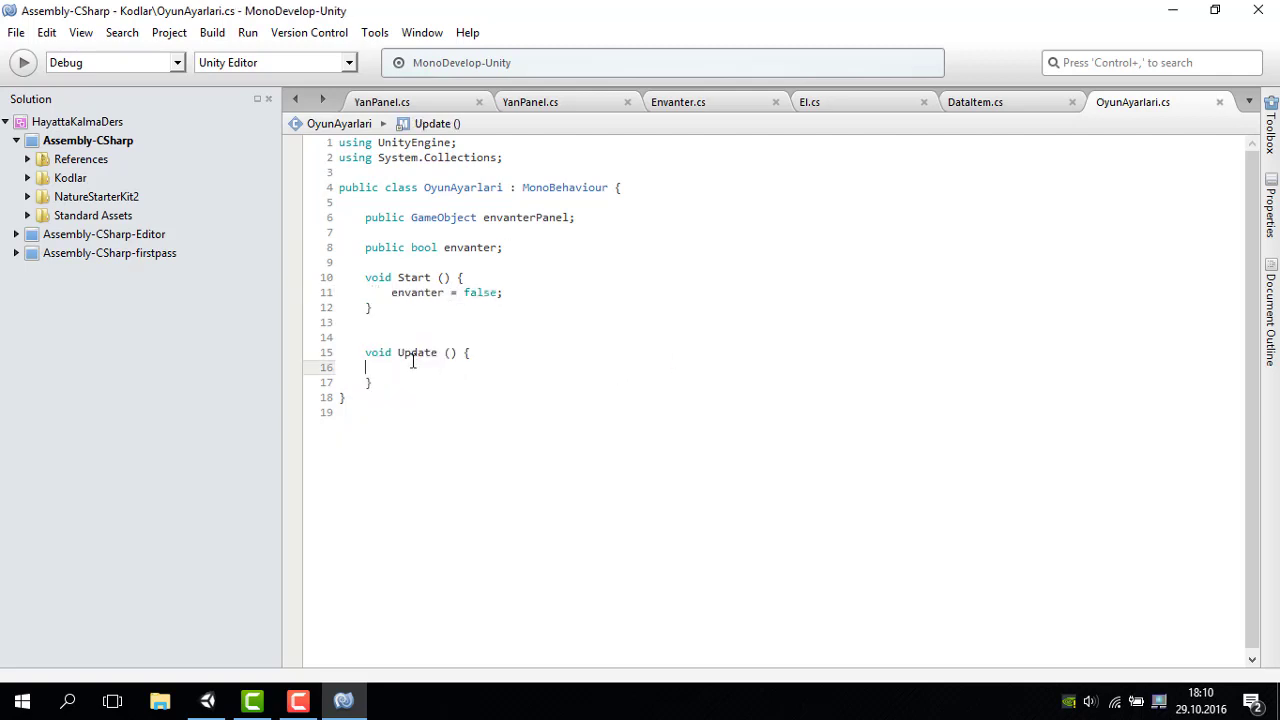
pyautogui.click(428, 383)
pyautogui.click(409, 362)
pyautogui.write('if(')
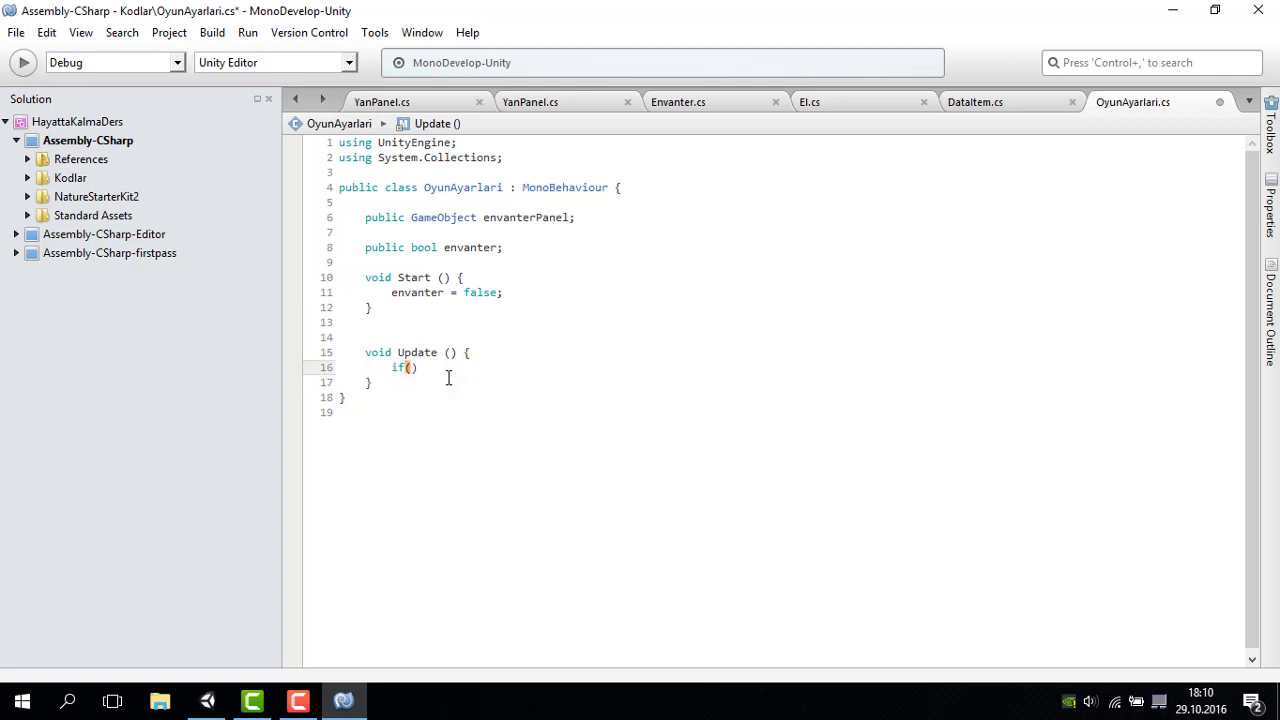
pyautogui.write('env')
pyautogui.press('Return')
pyautogui.write('{')
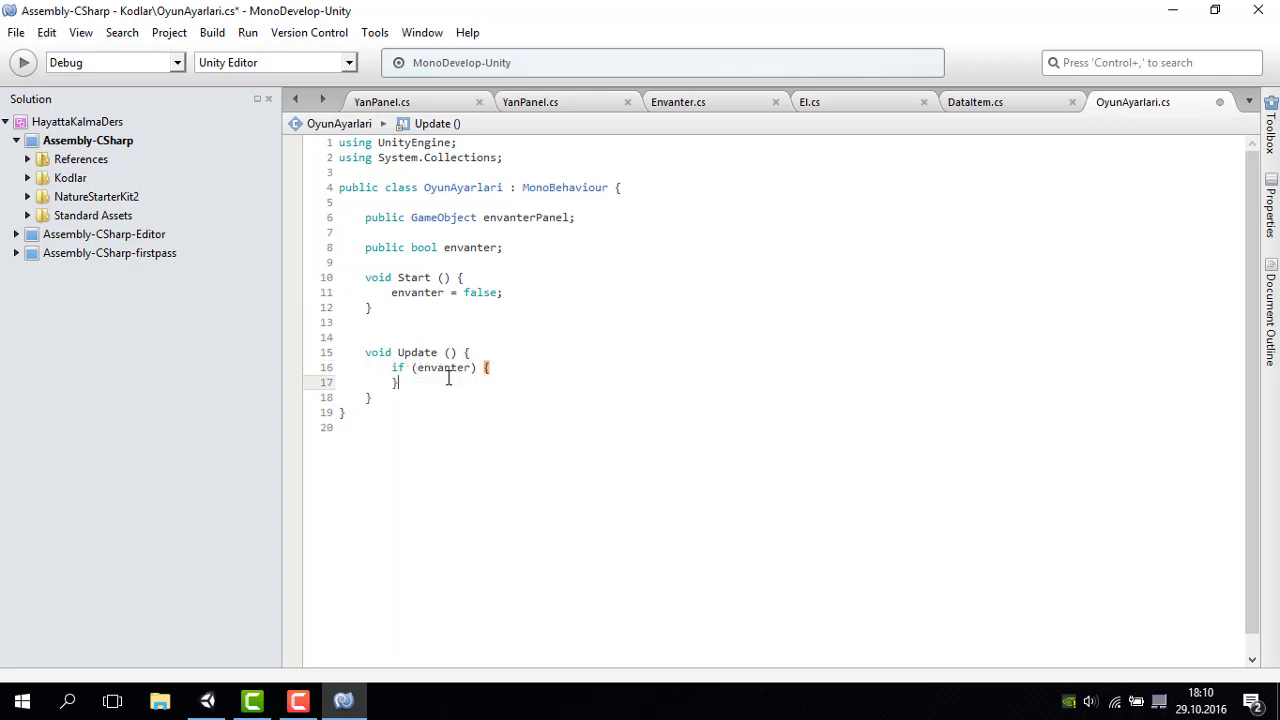
pyautogui.press('Return')
pyautogui.write('enva')
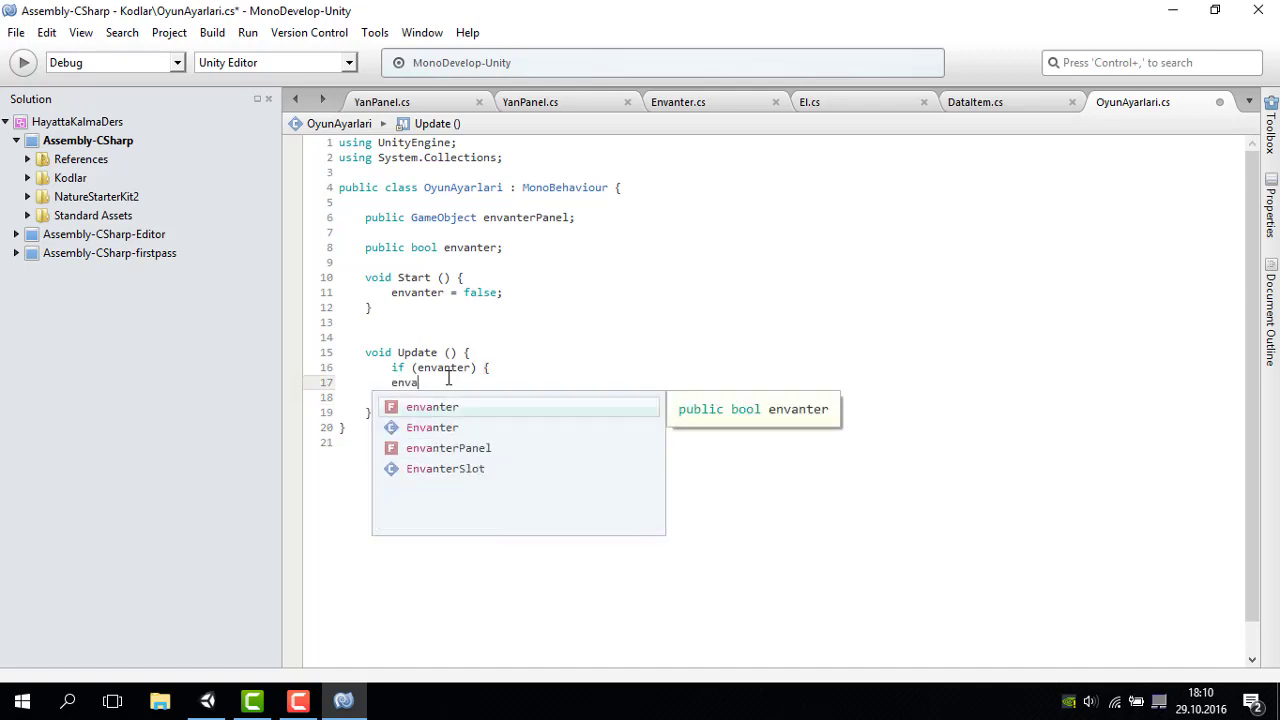
pyautogui.press('Down')
pyautogui.press('Down')
pyautogui.write('.Se')
pyautogui.press('Return')
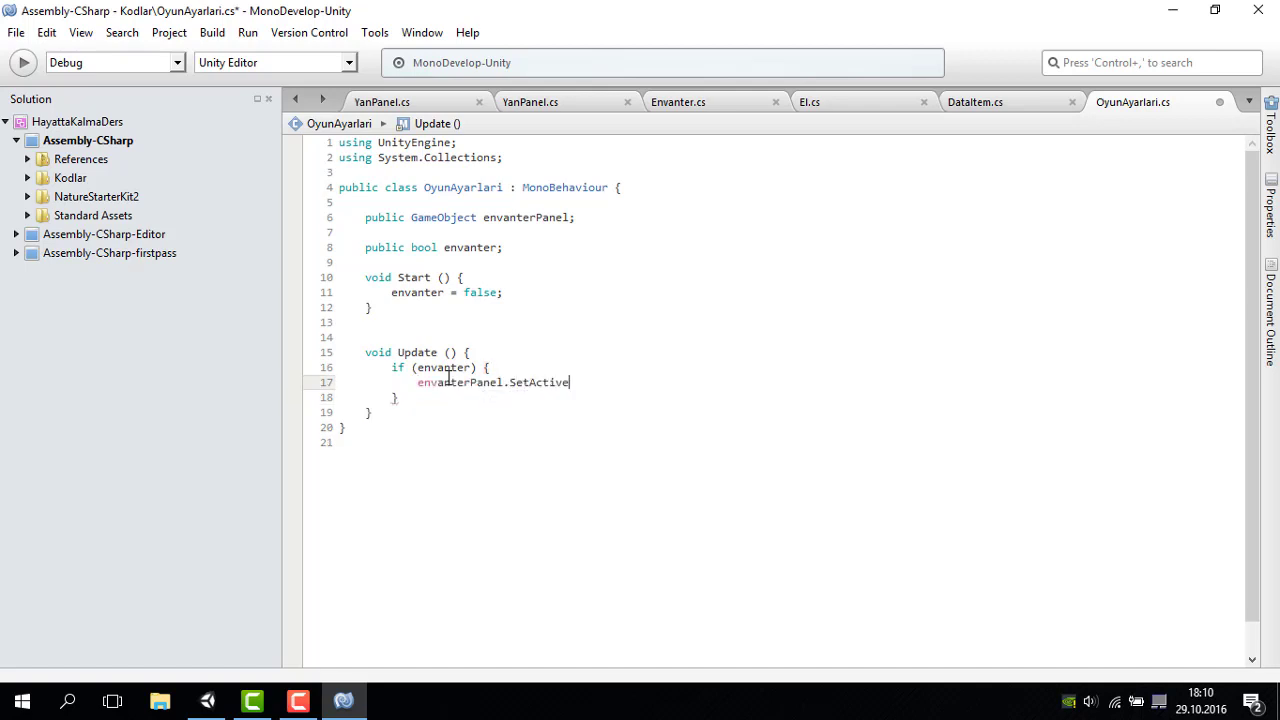
pyautogui.write('(tr')
pyautogui.press('Up')
pyautogui.press('Return')
pyautogui.write(';')
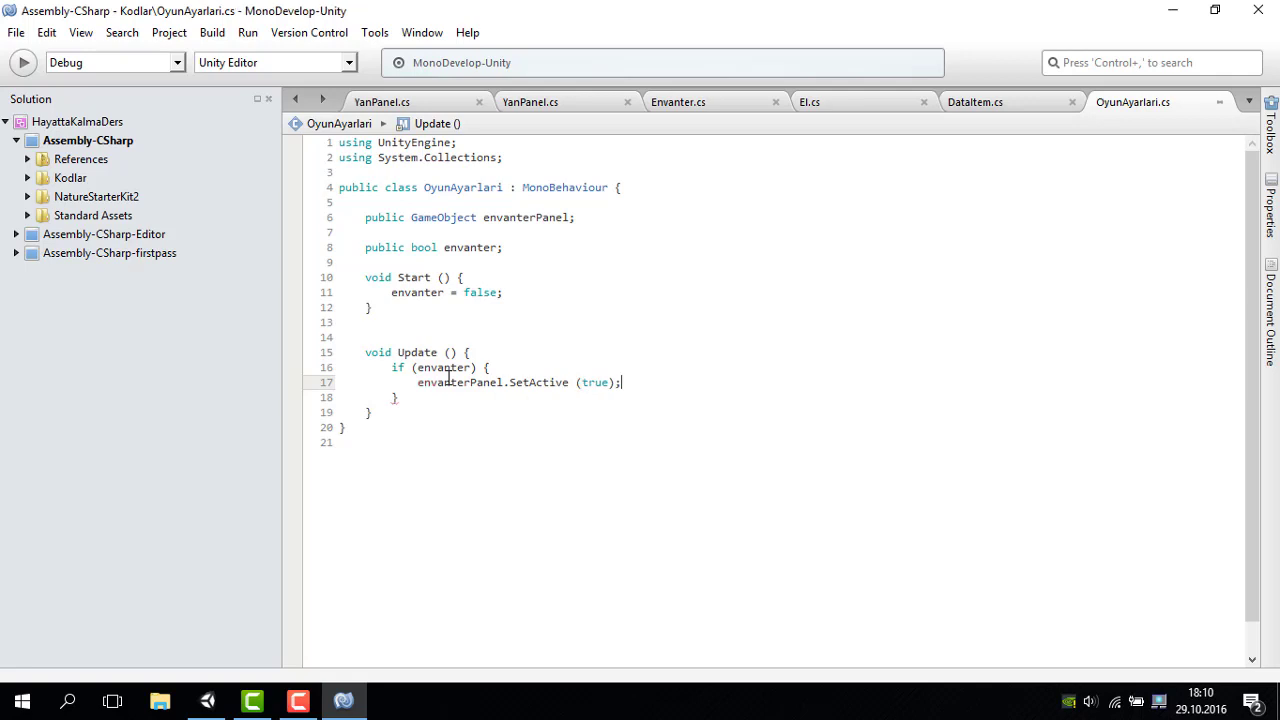
# Add an else block calling envanterPanel.SetActive(false) and save the script.
pyautogui.press('Down')
pyautogui.write('e')
pyautogui.press('Return')
pyautogui.write('{')
pyautogui.press('Return')
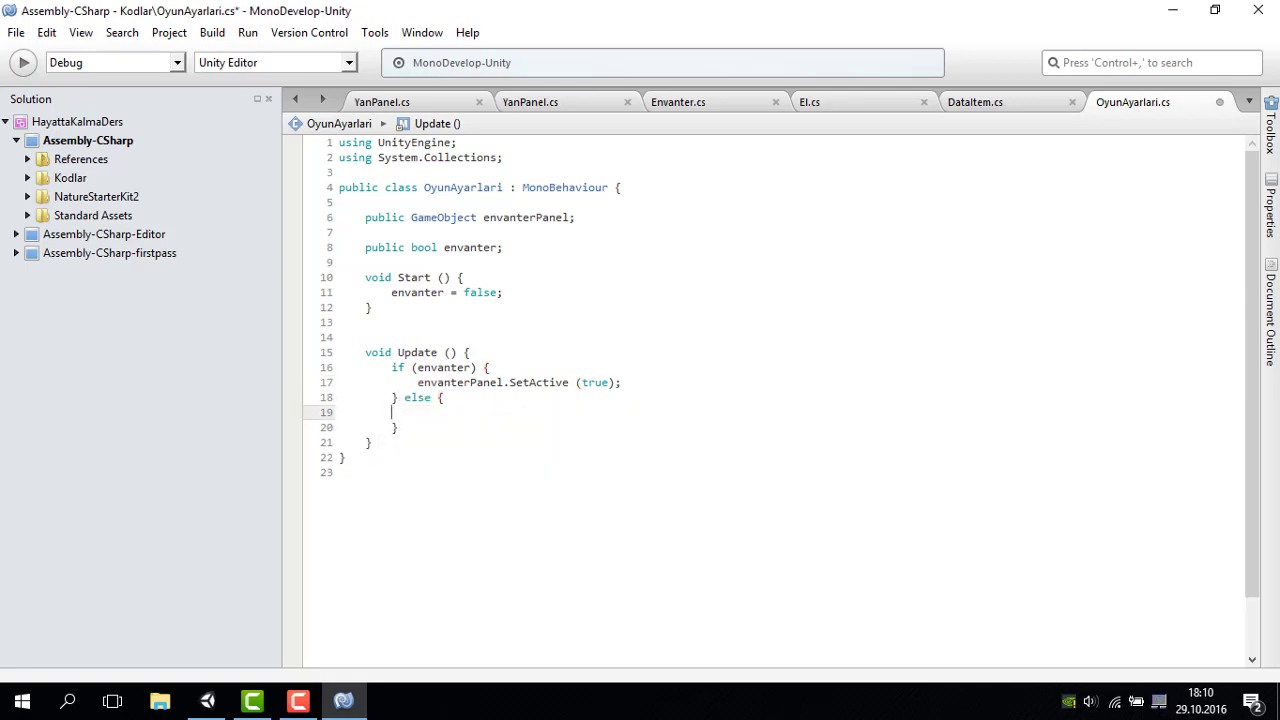
pyautogui.hotkey('ctrl', 's')
pyautogui.moveTo(621, 382); pyautogui.dragTo(414, 382)
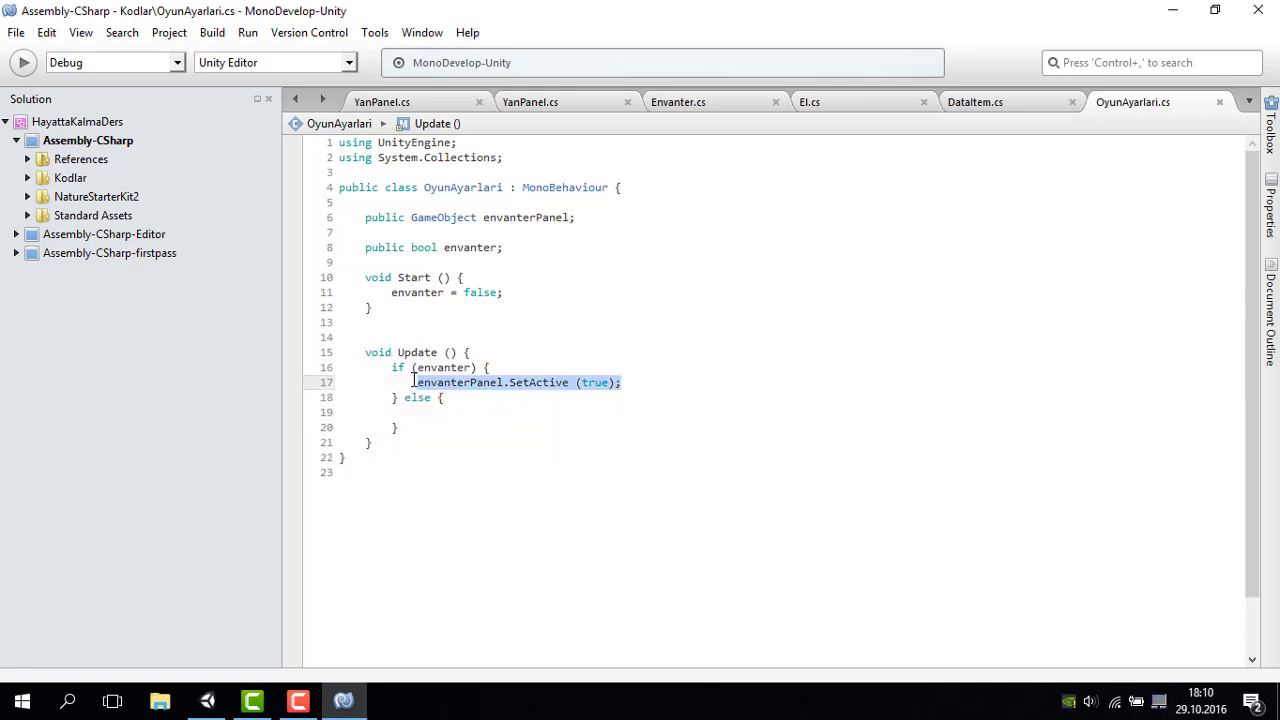
pyautogui.hotkey('ctrl', 'c')
pyautogui.click(414, 403)
pyautogui.press('Down')
pyautogui.hotkey('ctrl', 'v')
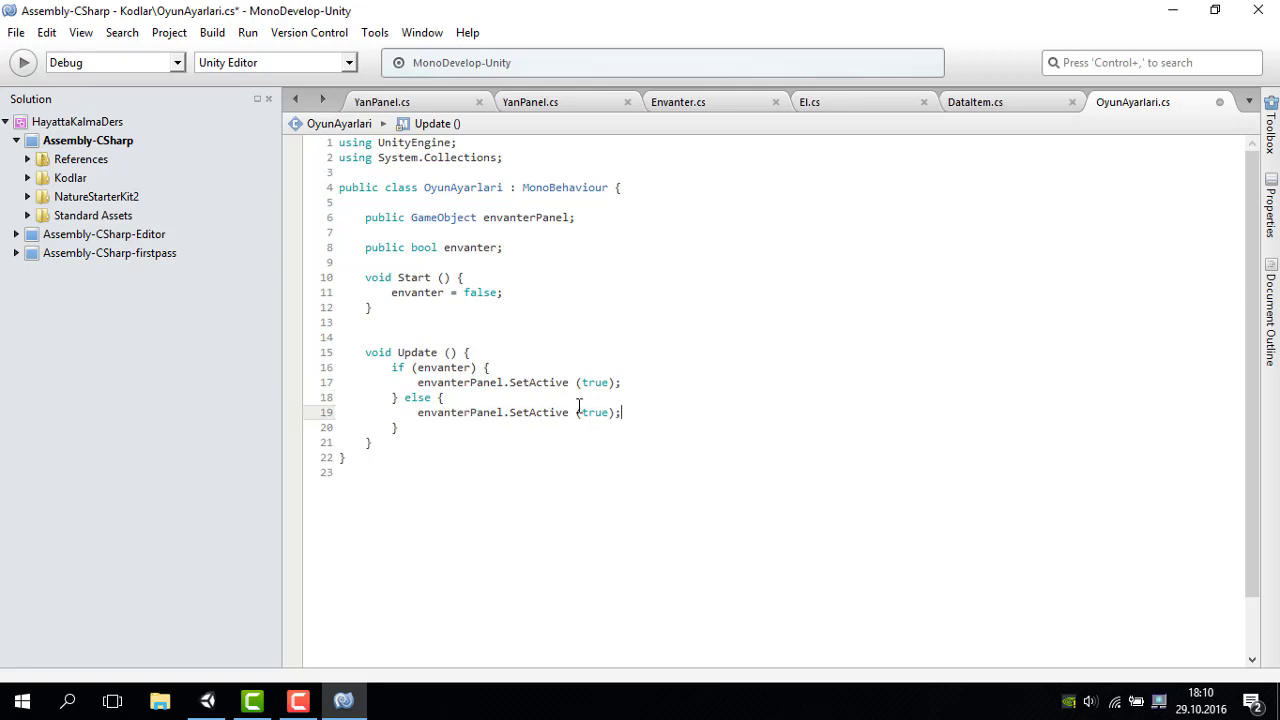
pyautogui.doubleClick(590, 412)
pyautogui.write('fa')
pyautogui.press('Return')
pyautogui.press('End')
pyautogui.hotkey('ctrl', 's')
pyautogui.click(404, 286)
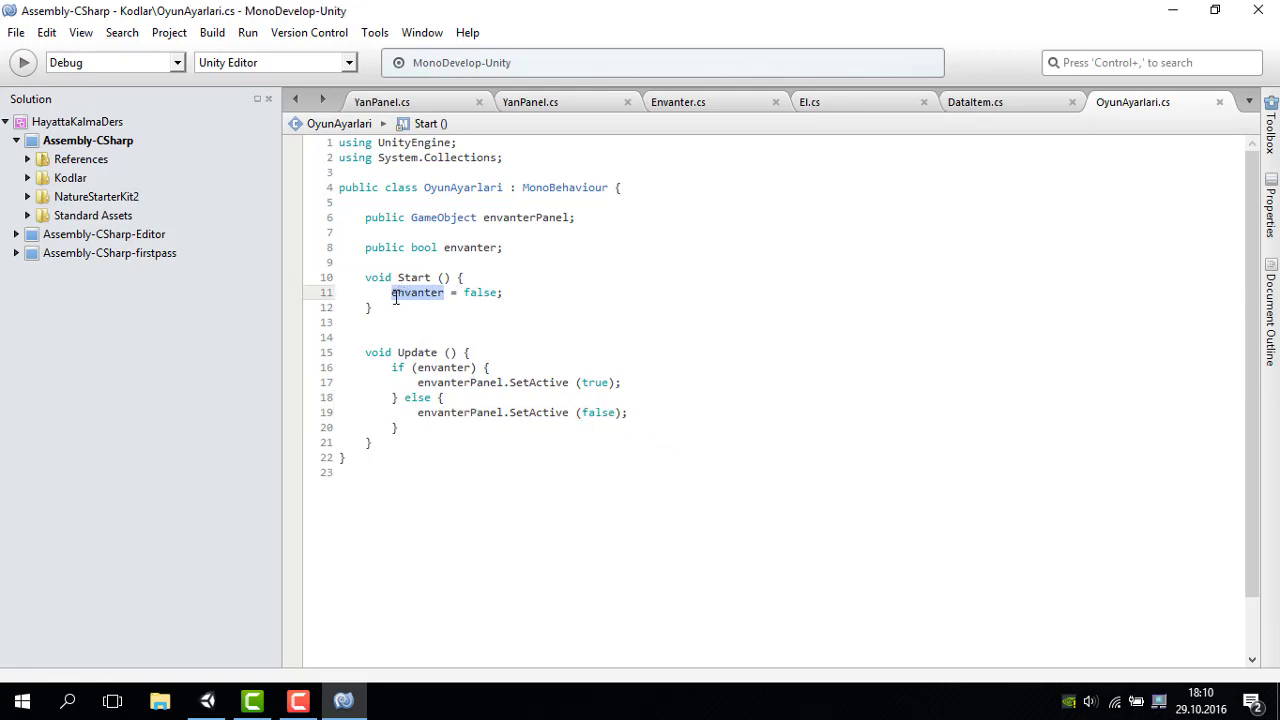
# At the top of Update, add if (Input.GetKeyDown(KeyCode.E)) { envanter = !envanter; }.
pyautogui.click(568, 343)
pyautogui.press('Return')
pyautogui.write('if(')
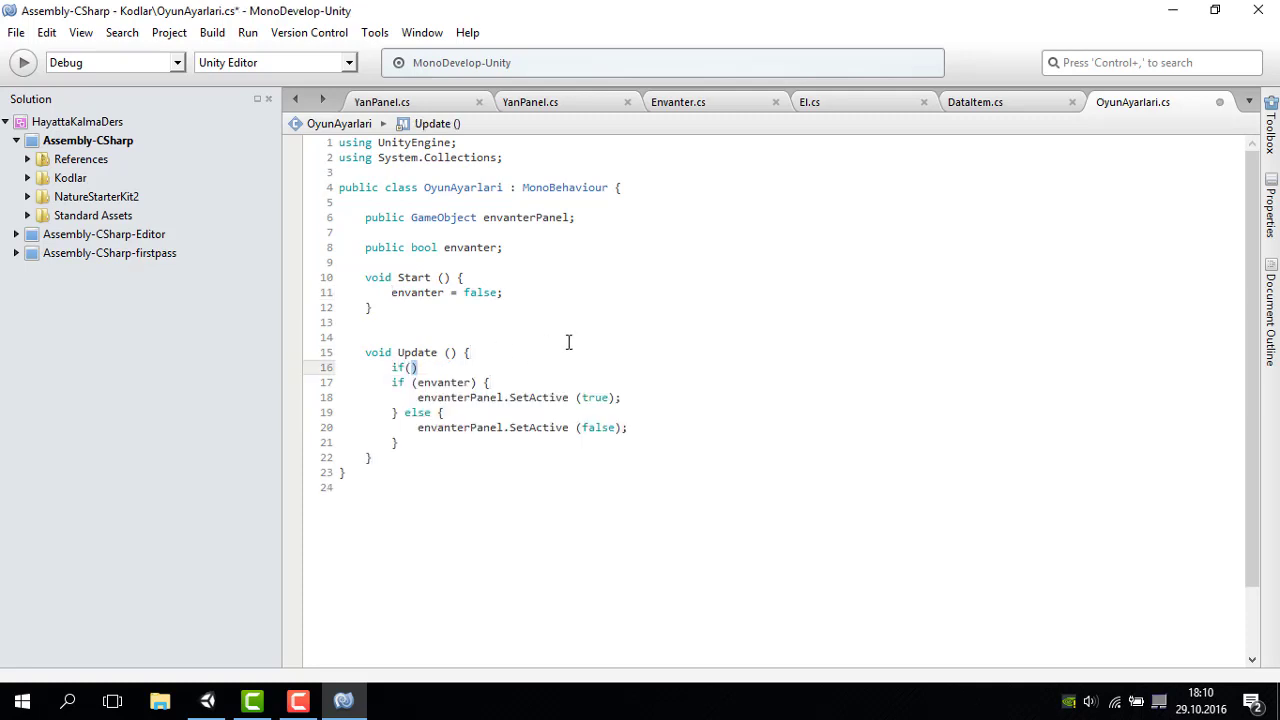
pyautogui.write('INput.Ge')
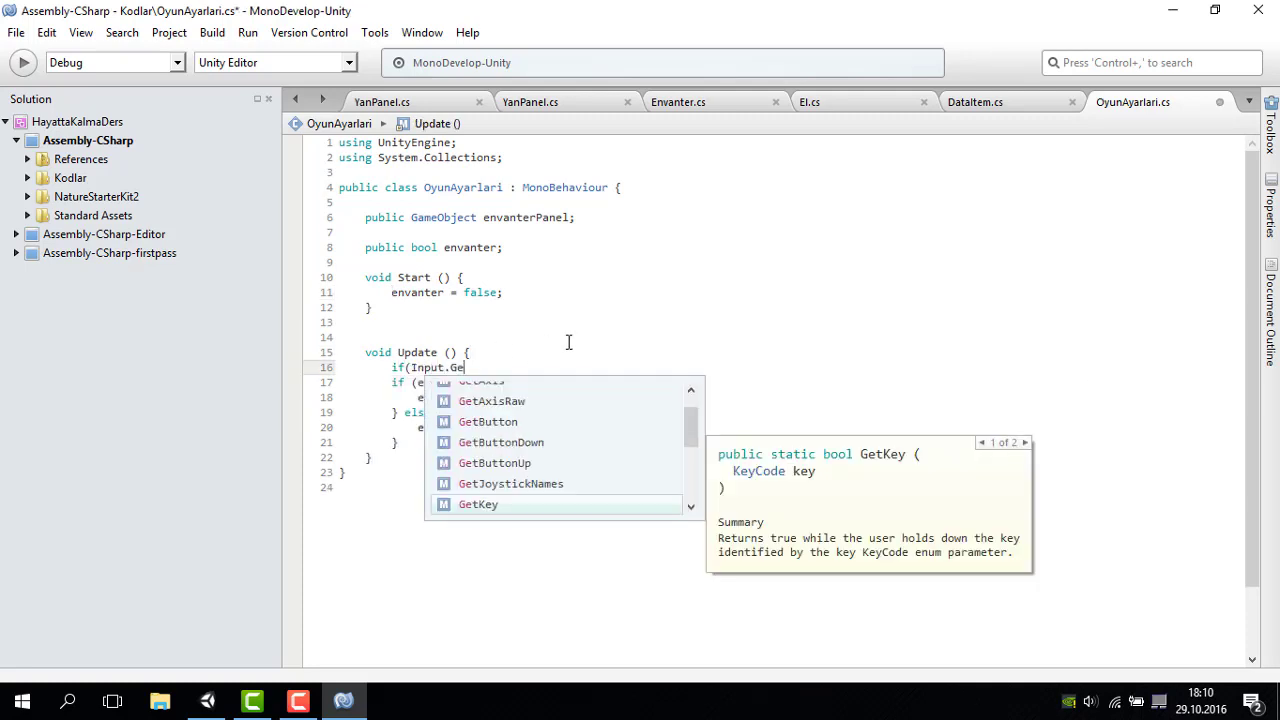
pyautogui.write('tKey')
pyautogui.press('Down')
pyautogui.press('Return')
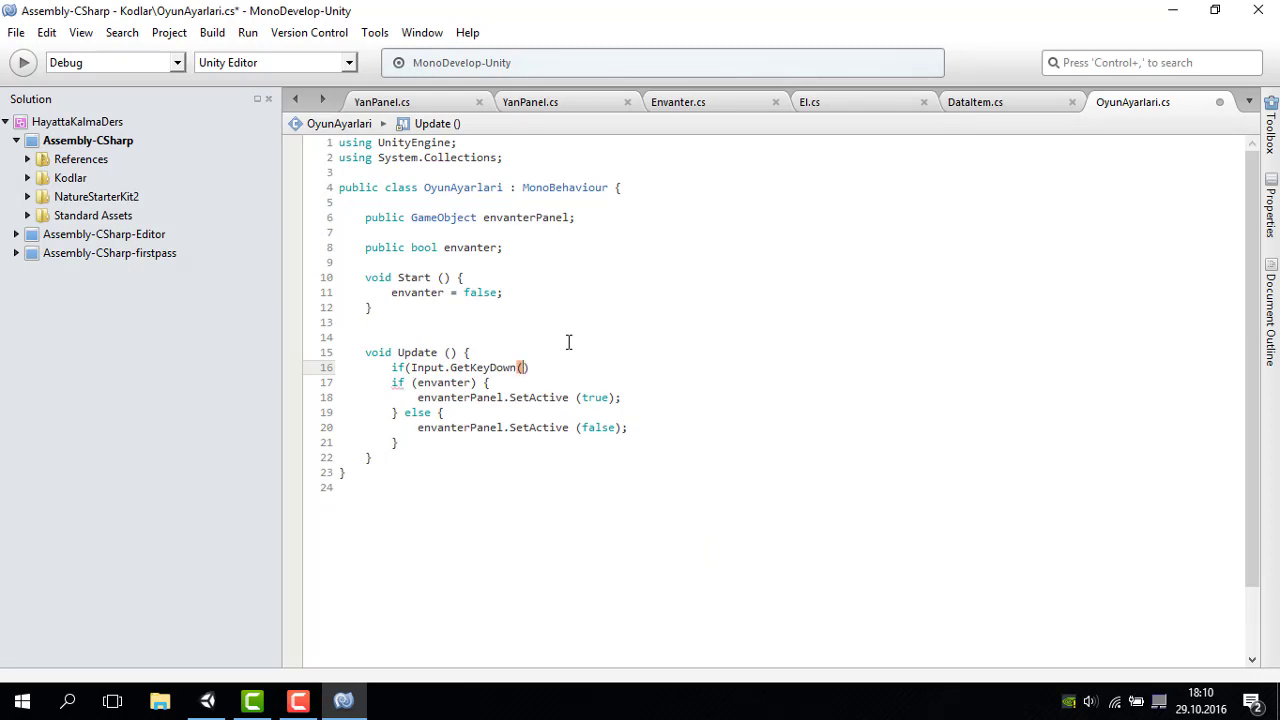
pyautogui.write('KeyCode.')
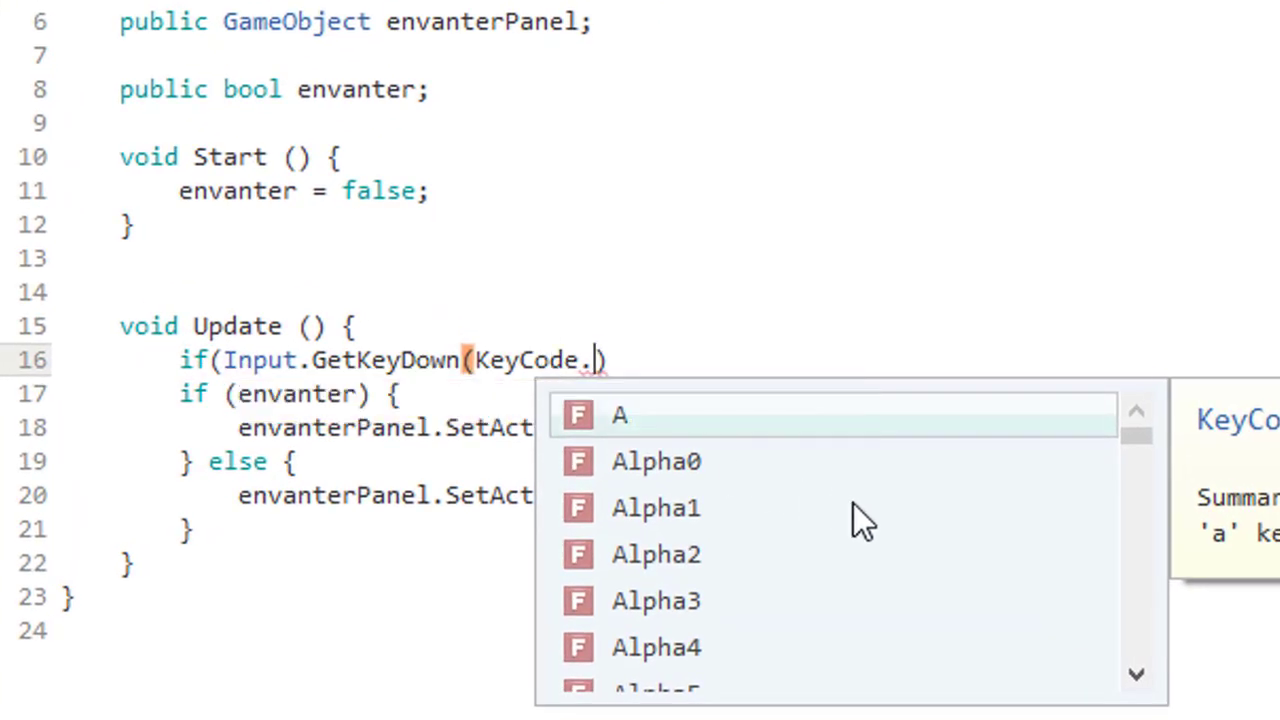
pyautogui.write('E')
pyautogui.click(770, 368)
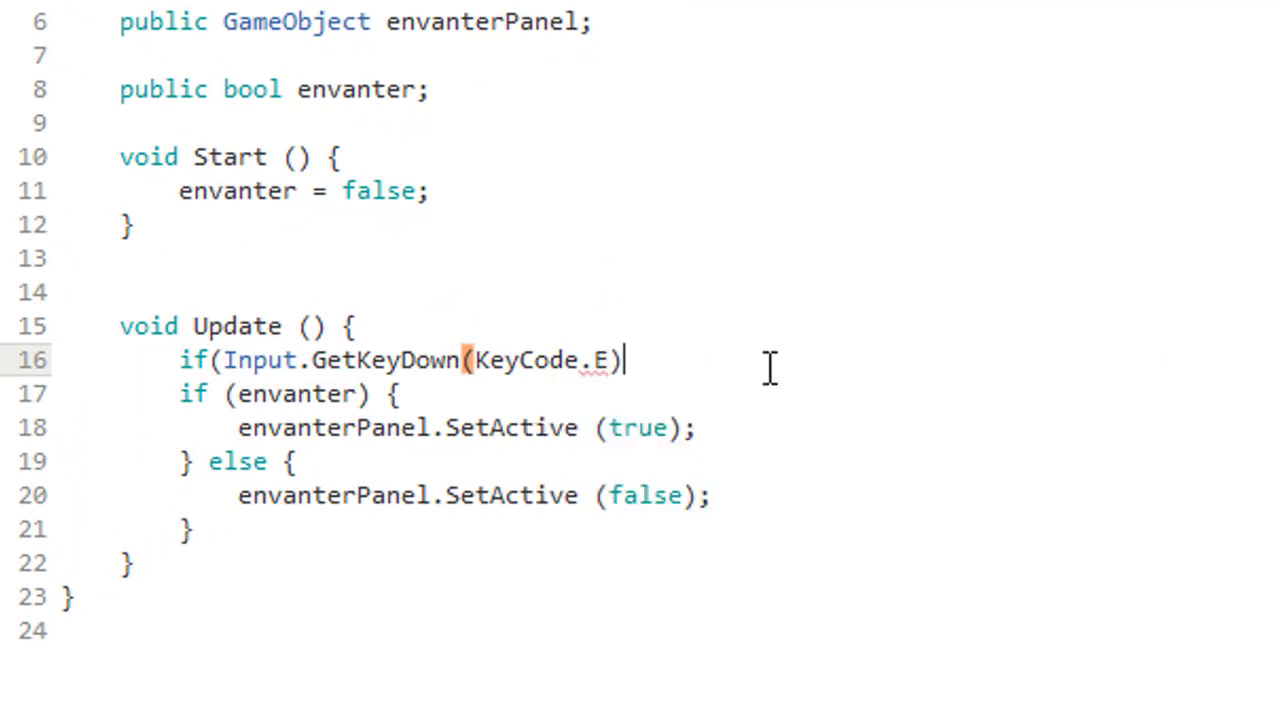
pyautogui.write(') {')
pyautogui.press('Return')
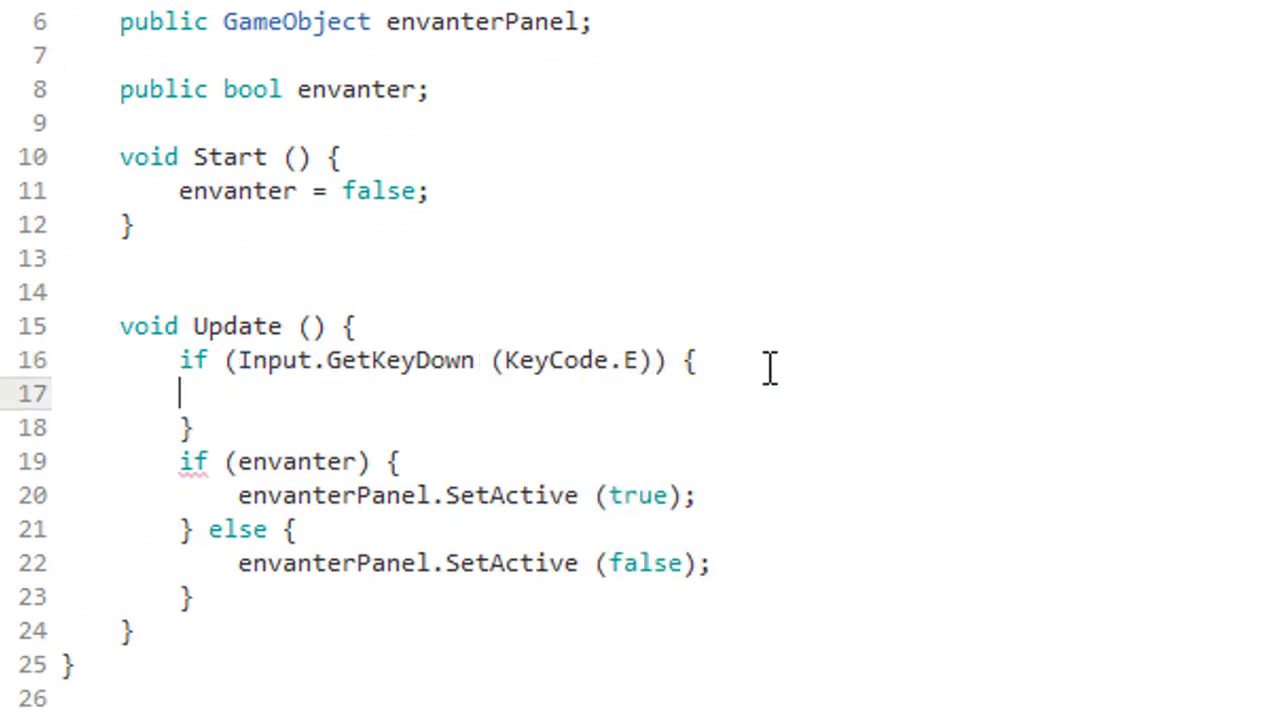
pyautogui.write('envanter = !')
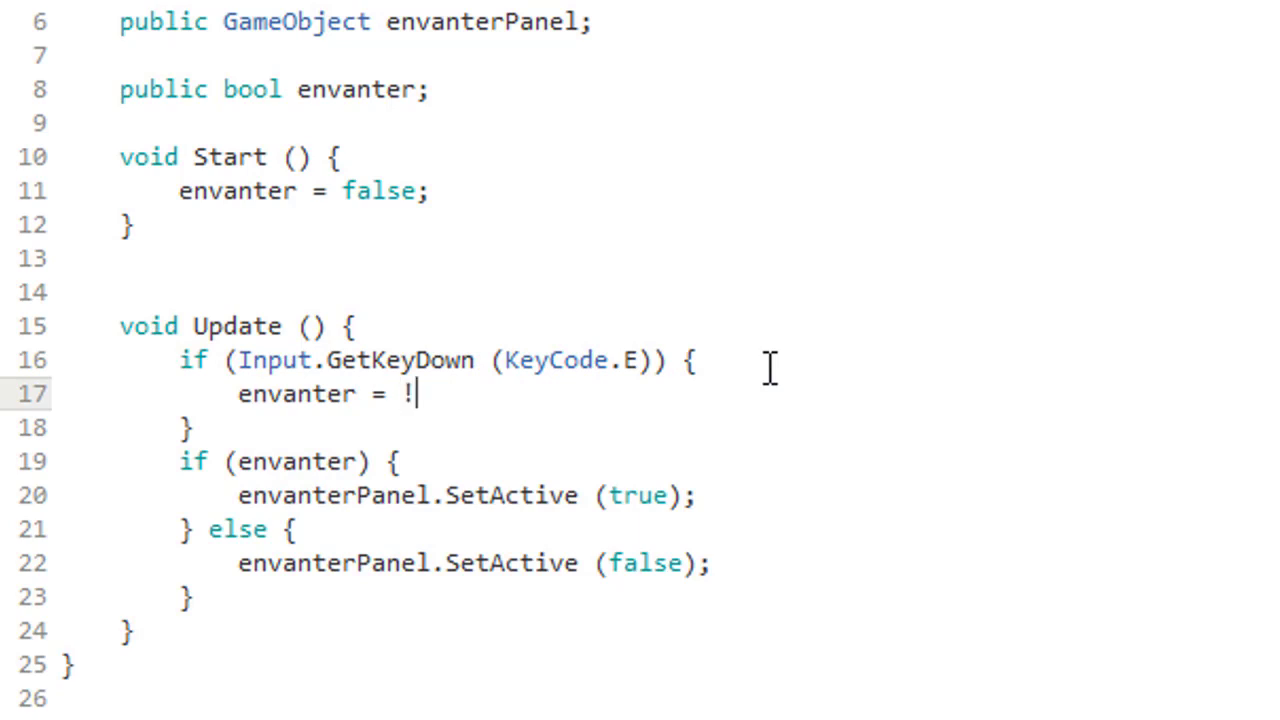
pyautogui.write('envanter;')
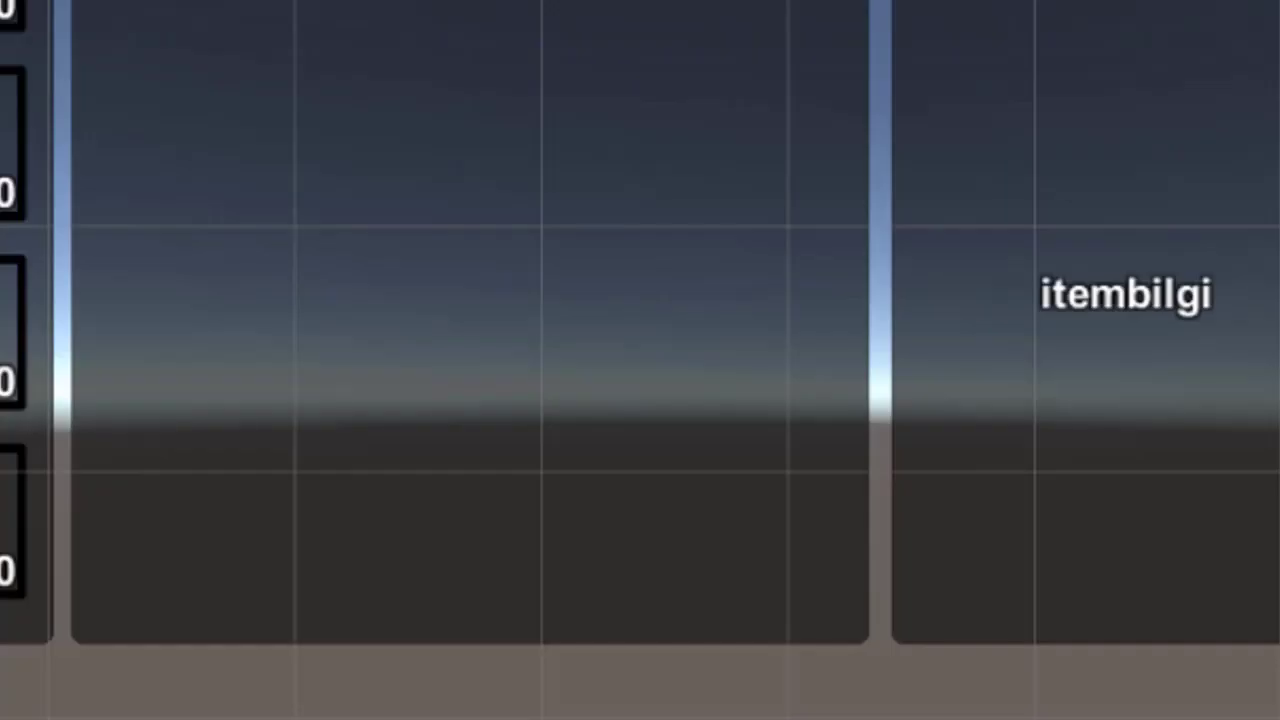
# Create an empty object named OyunAyarlari and reset its Transform to the origin.
pyautogui.rightClick(58, 278)
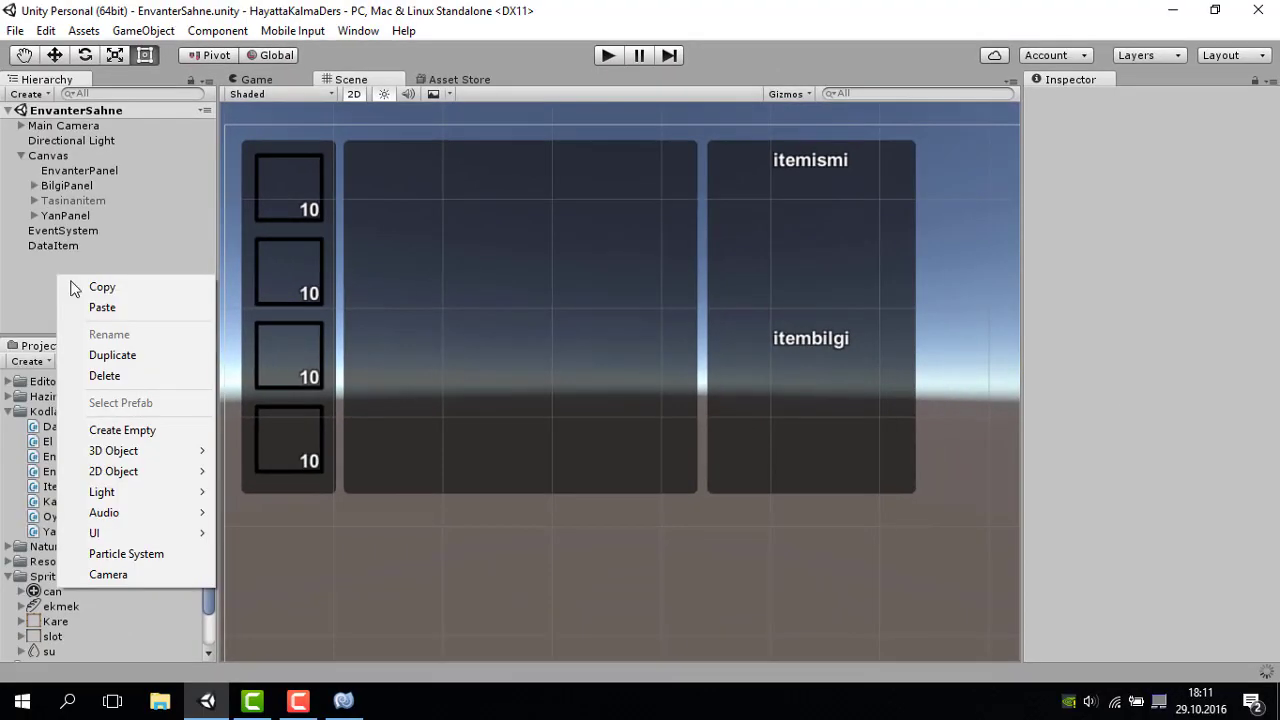
pyautogui.click(118, 429)
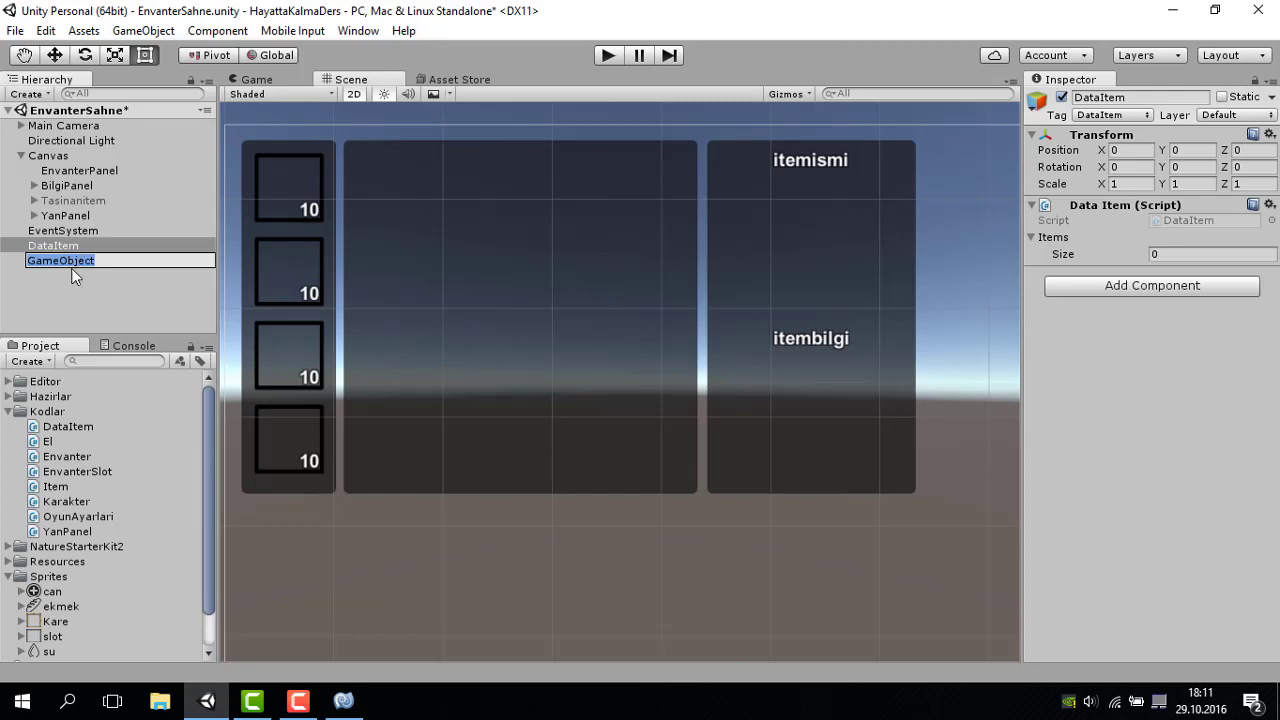
pyautogui.press('BackSpace')
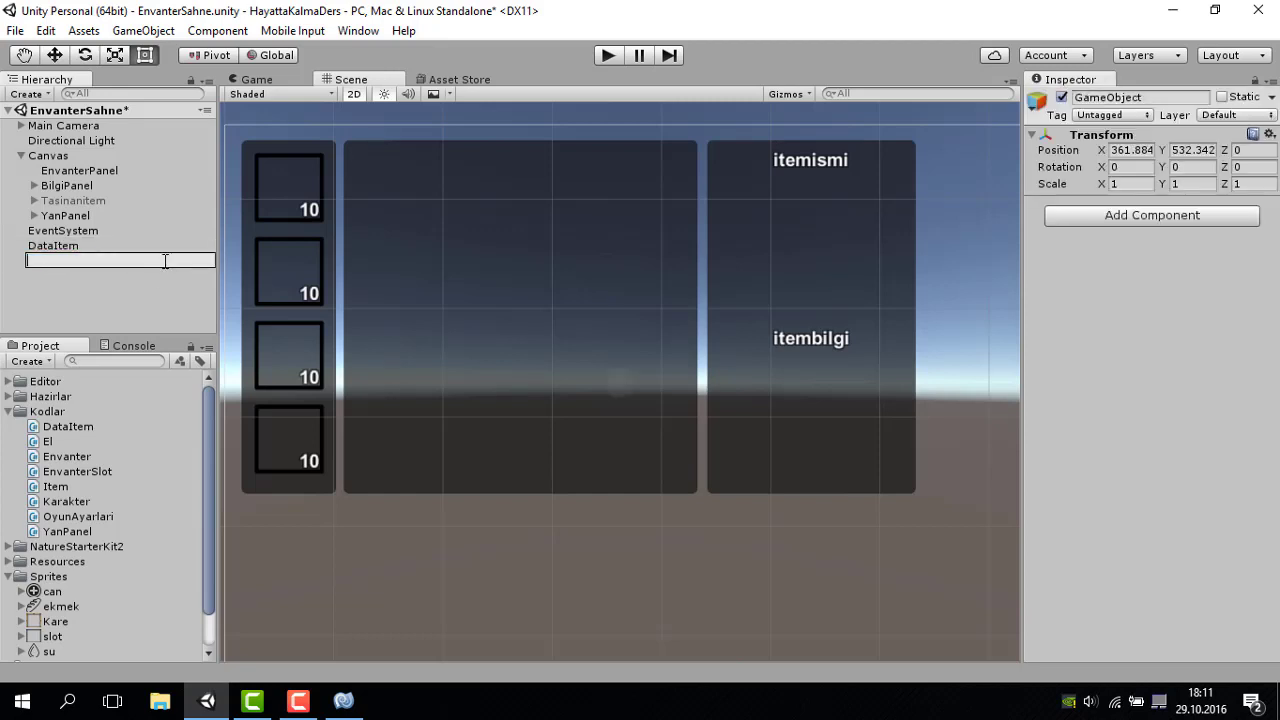
pyautogui.write('OyunAyarlari')
pyautogui.press('Return')
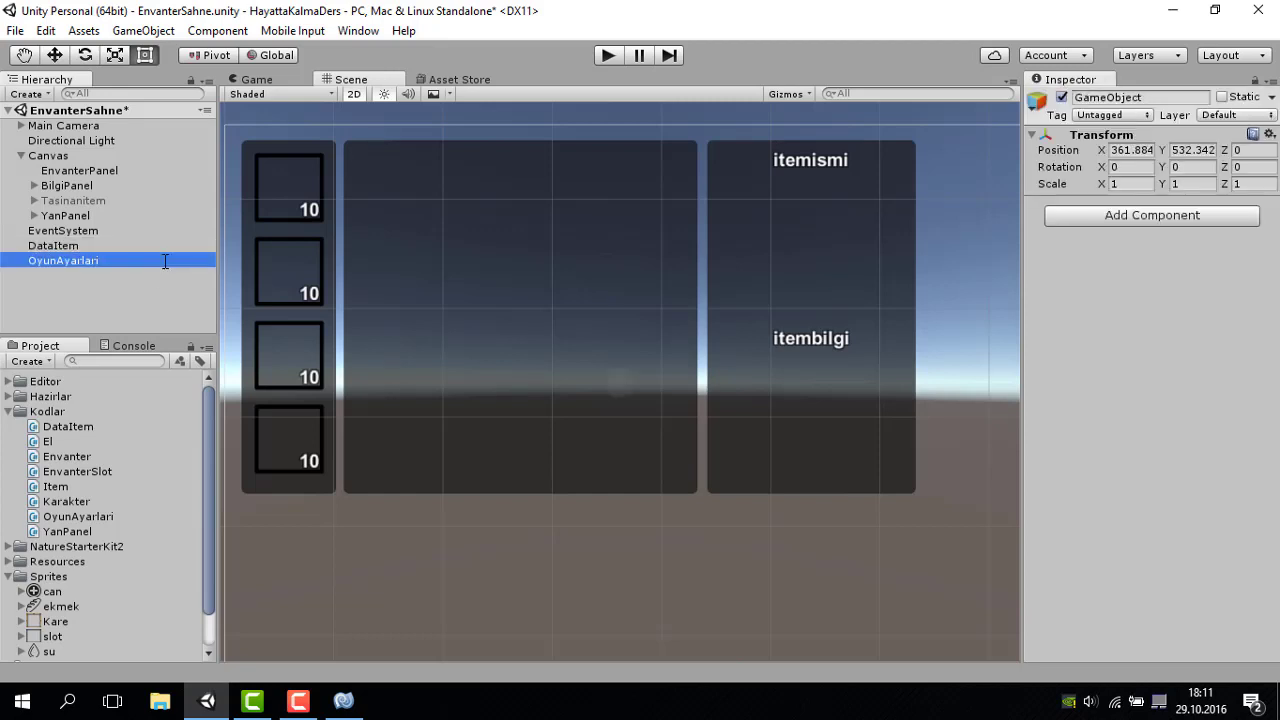
pyautogui.click(1269, 133)
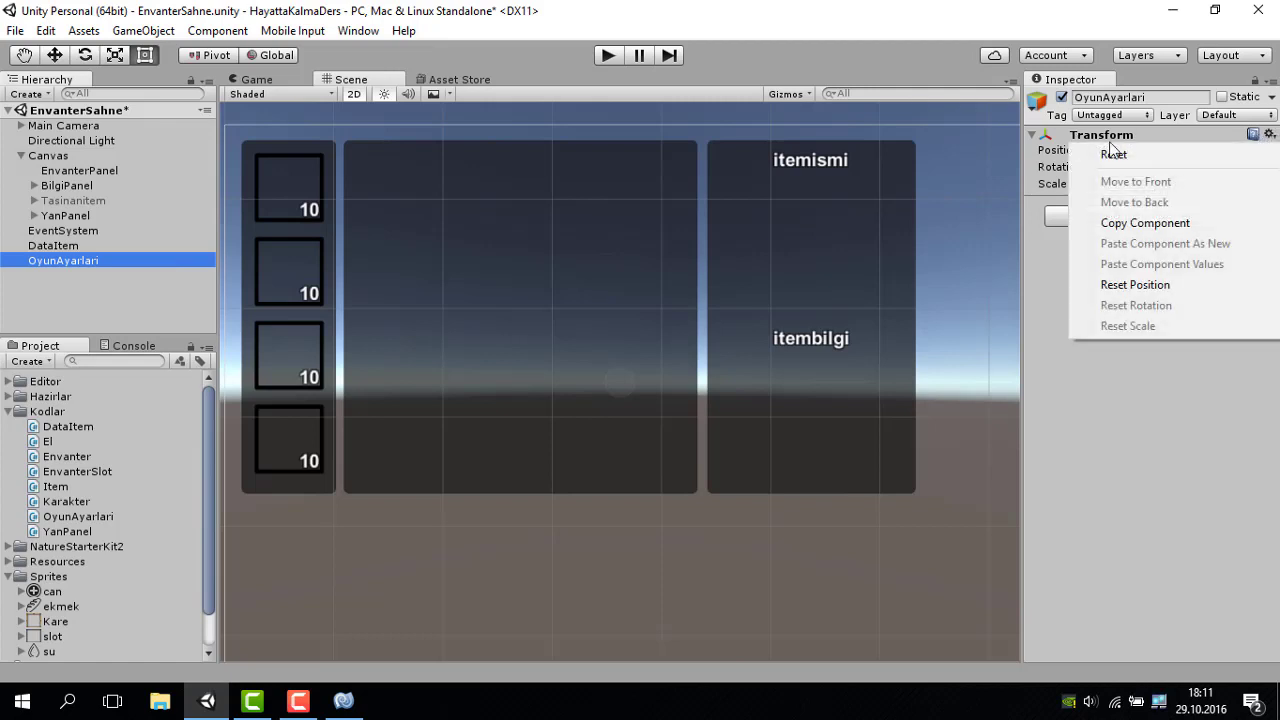
pyautogui.click(1149, 153)
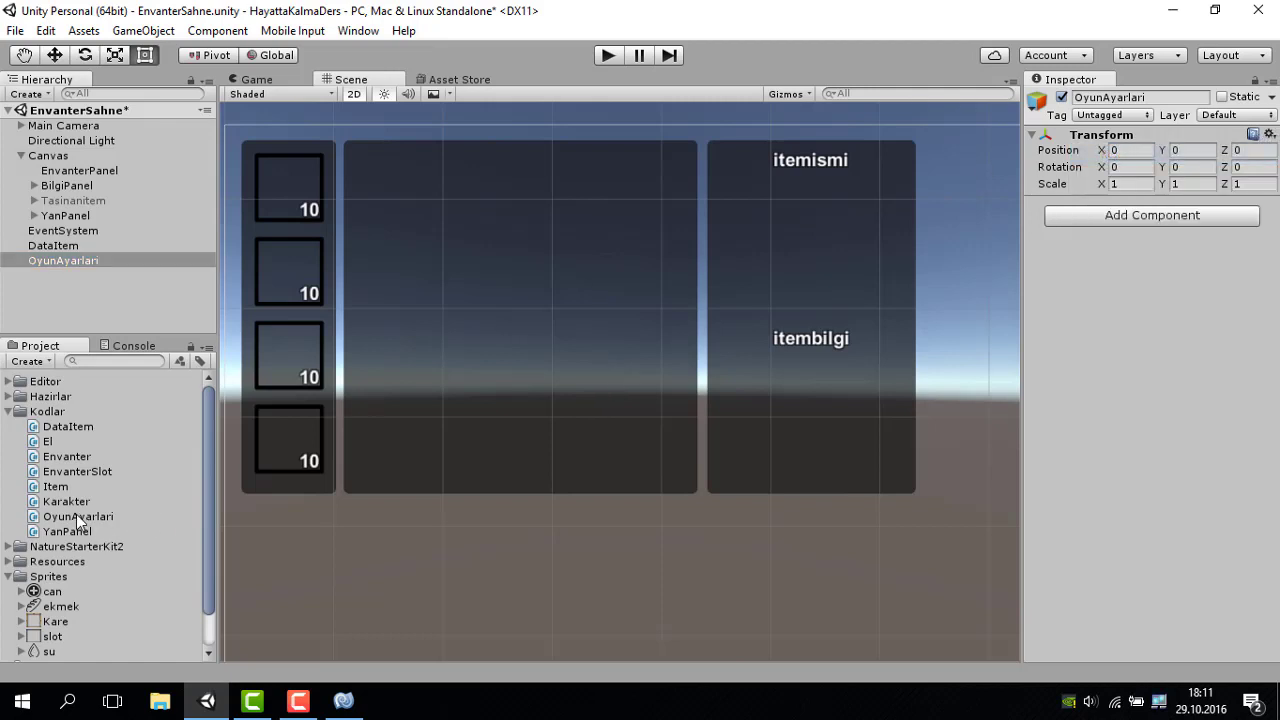
# Attach the OyunAyarlari script, assign EnvanterPanel to its Envanter Panel field, and press Play.
pyautogui.moveTo(80, 521); pyautogui.dragTo(1155, 280)
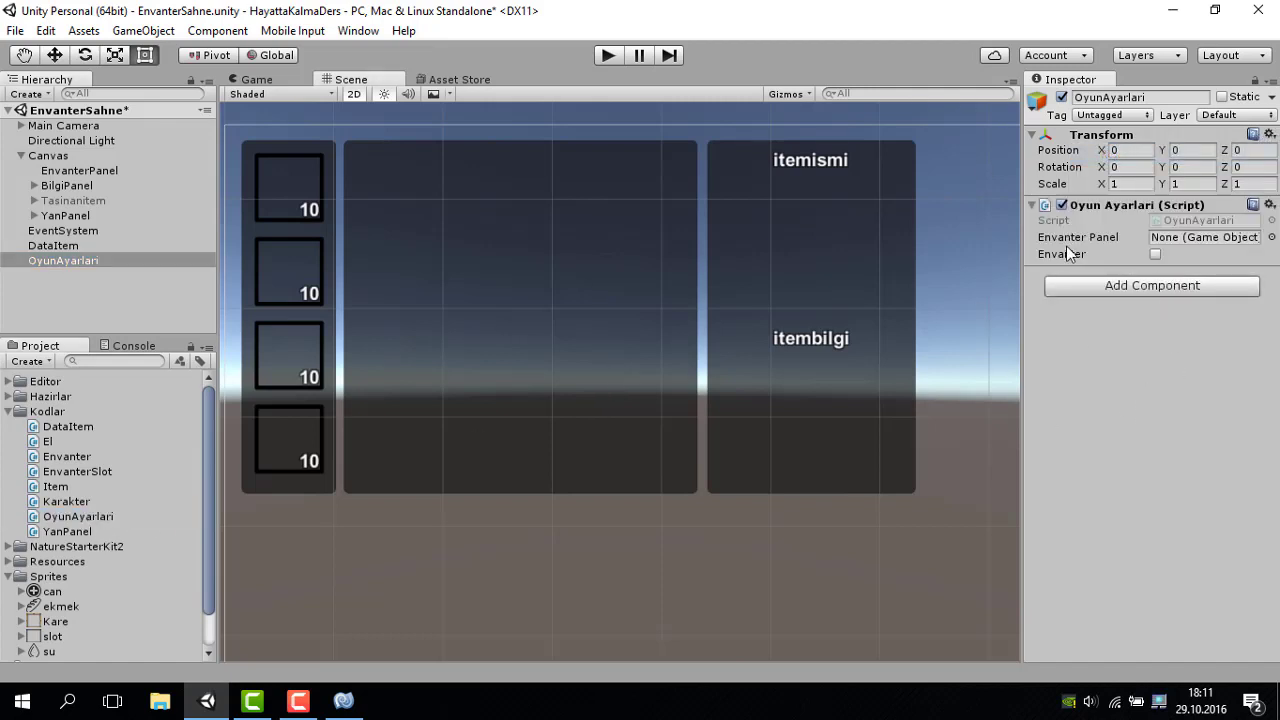
pyautogui.moveTo(65, 177); pyautogui.dragTo(1225, 237)
pyautogui.click(607, 56)
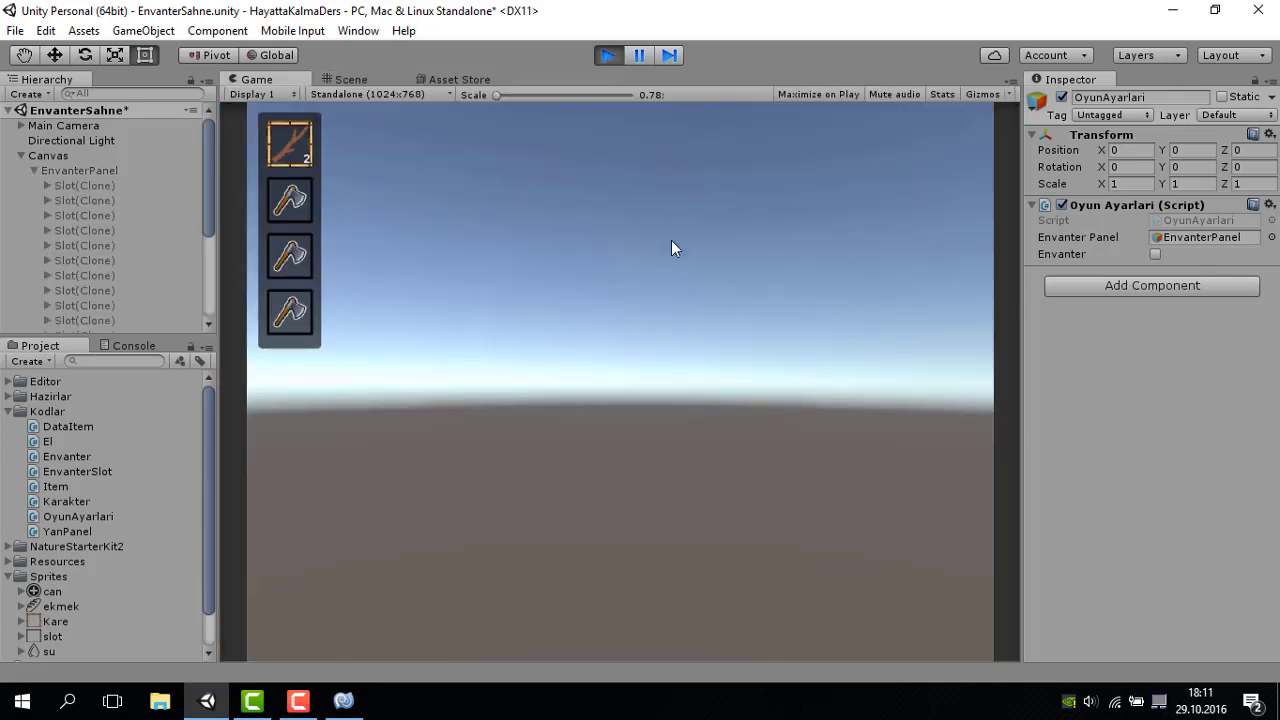
# Swap the wood stick and axe between slots, then toggle the inventory grid open and closed twice.
pyautogui.click(34, 170)
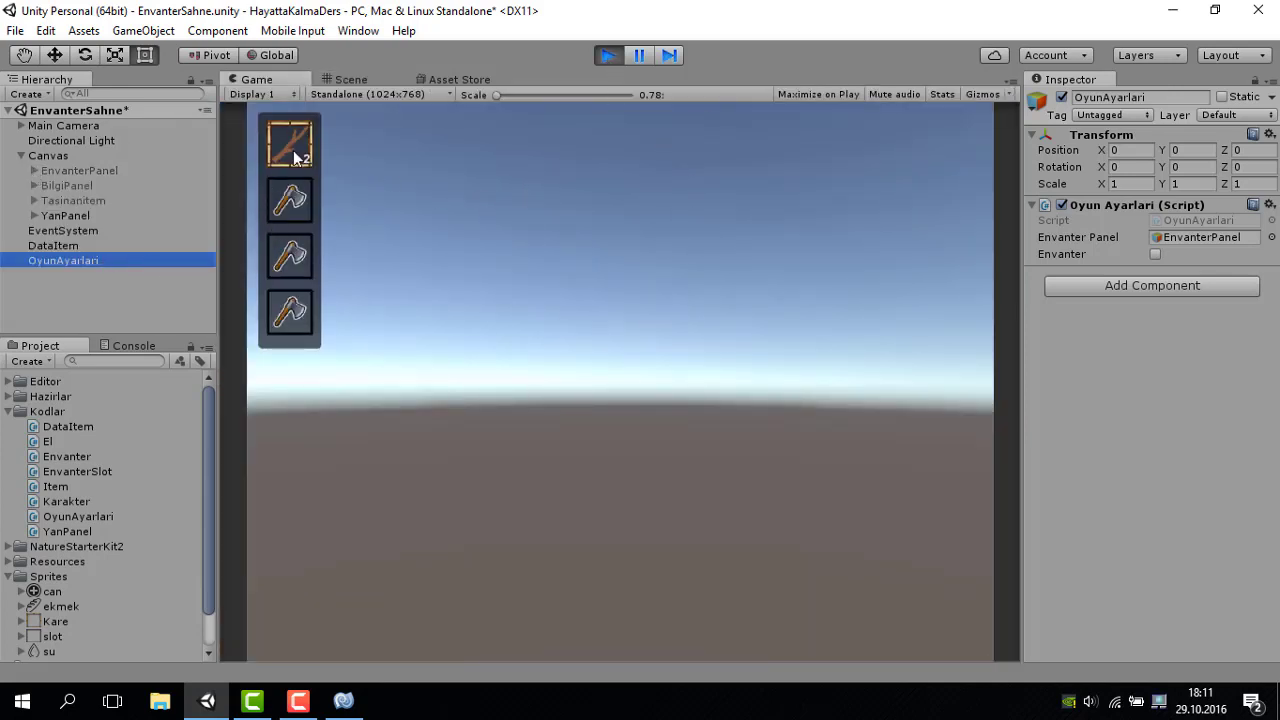
pyautogui.click(296, 200)
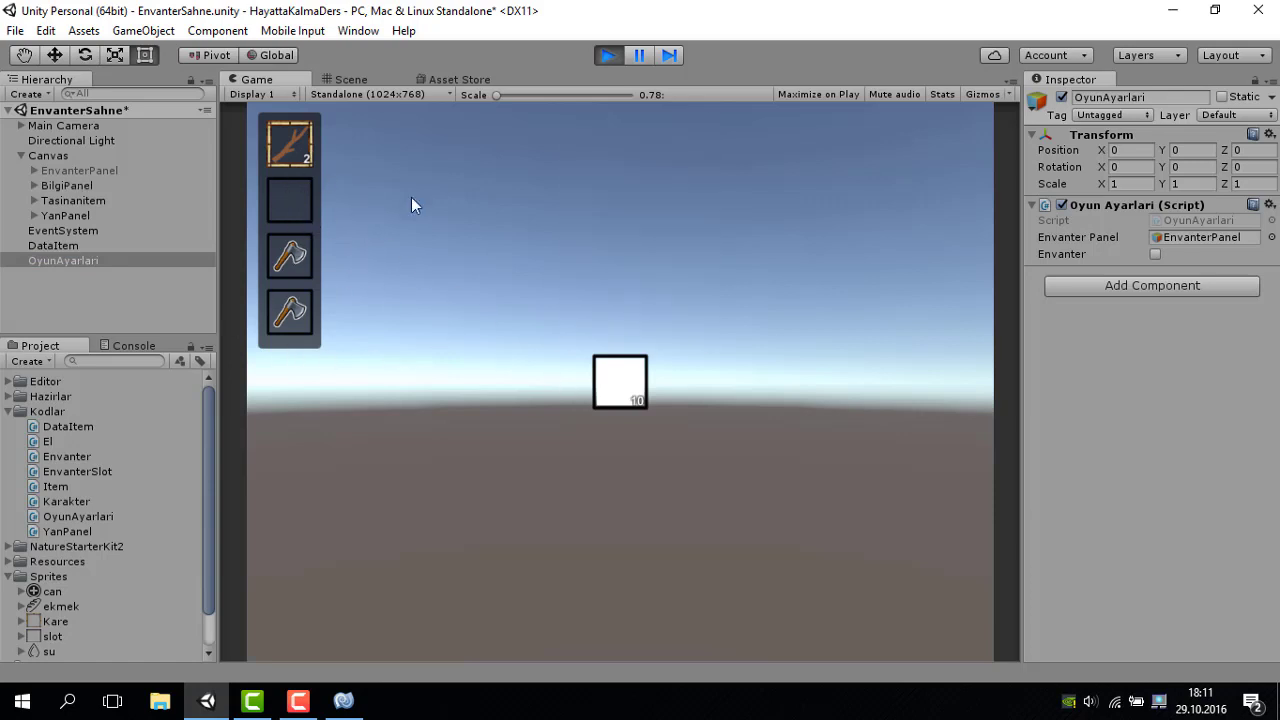
pyautogui.moveTo(291, 151); pyautogui.dragTo(289, 252)
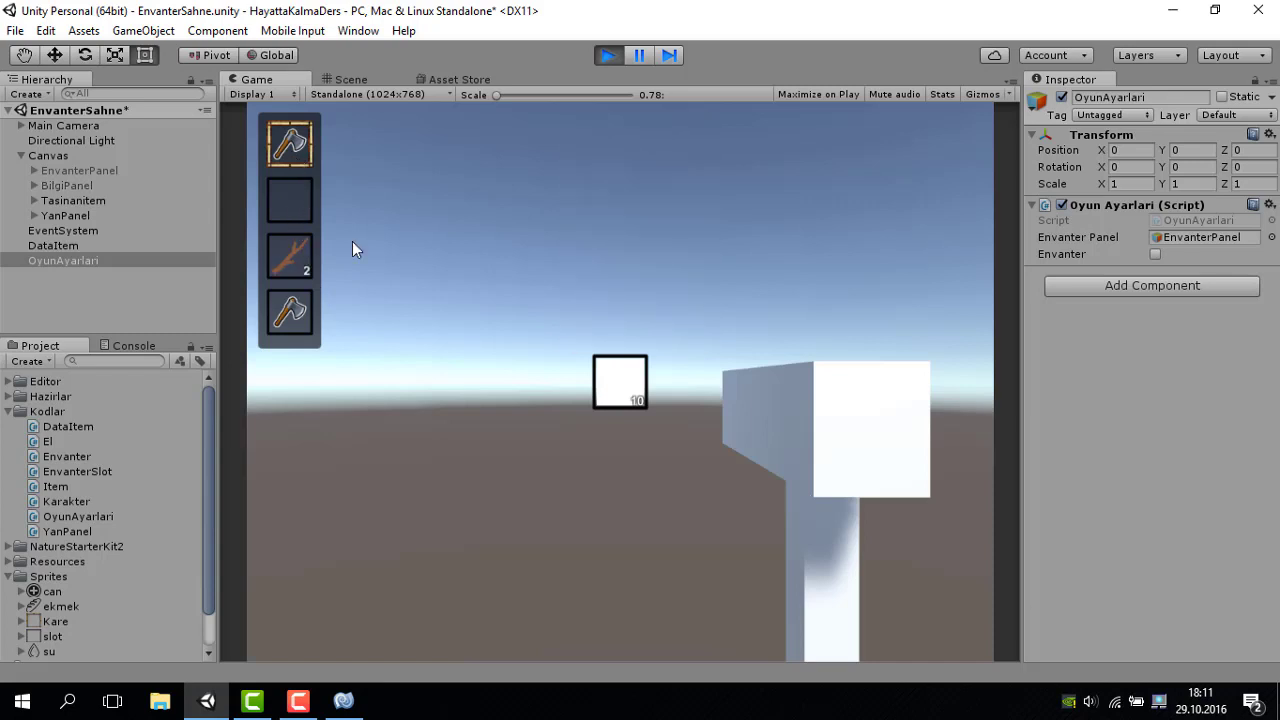
pyautogui.press('i')
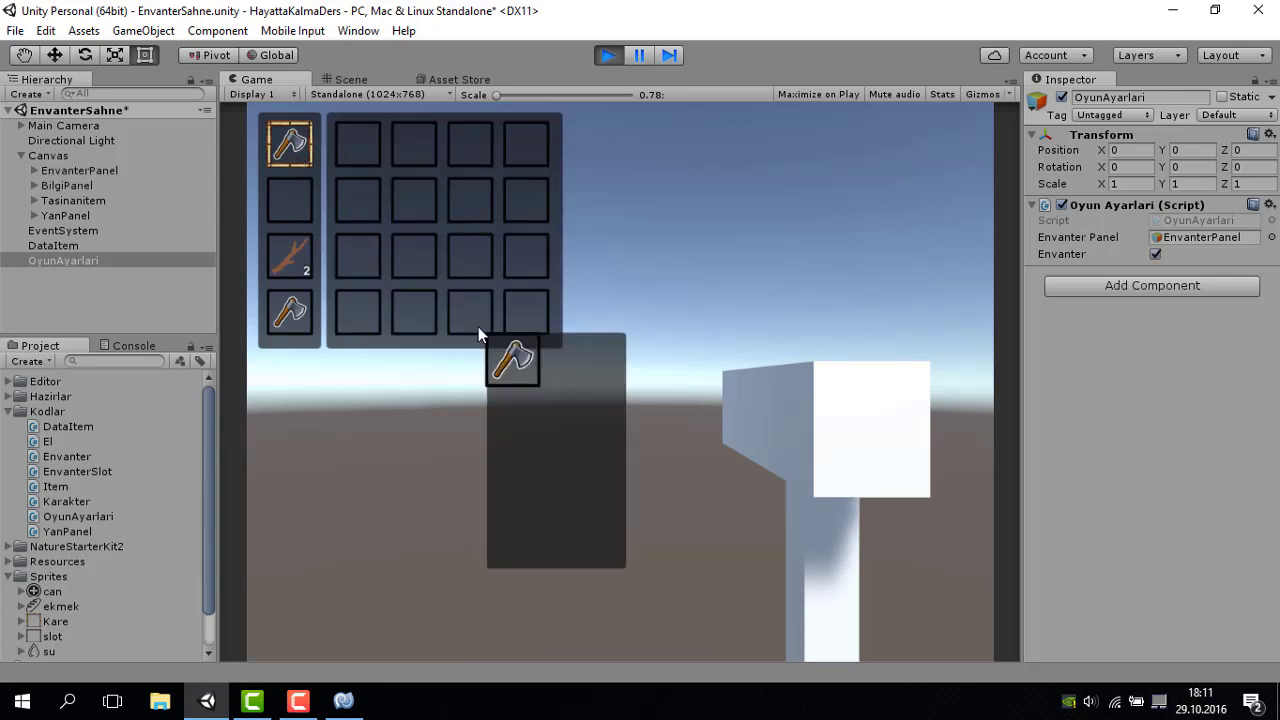
pyautogui.press('i')
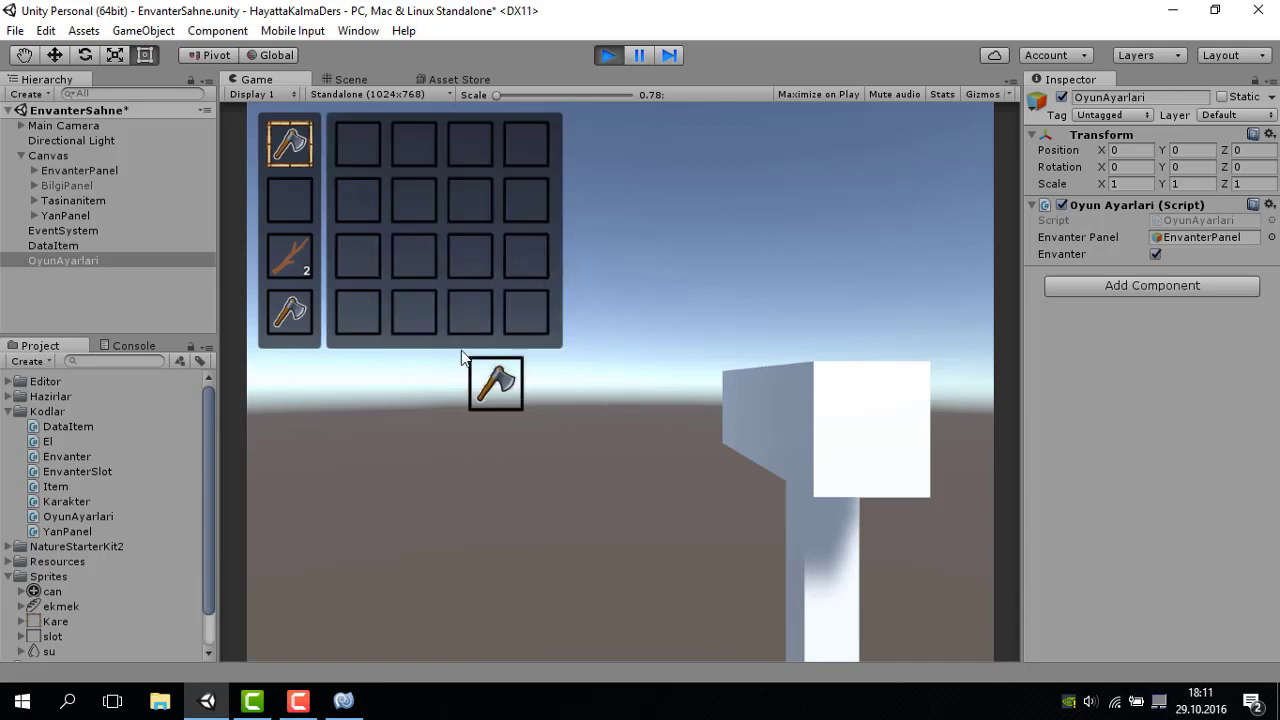
pyautogui.press('i')
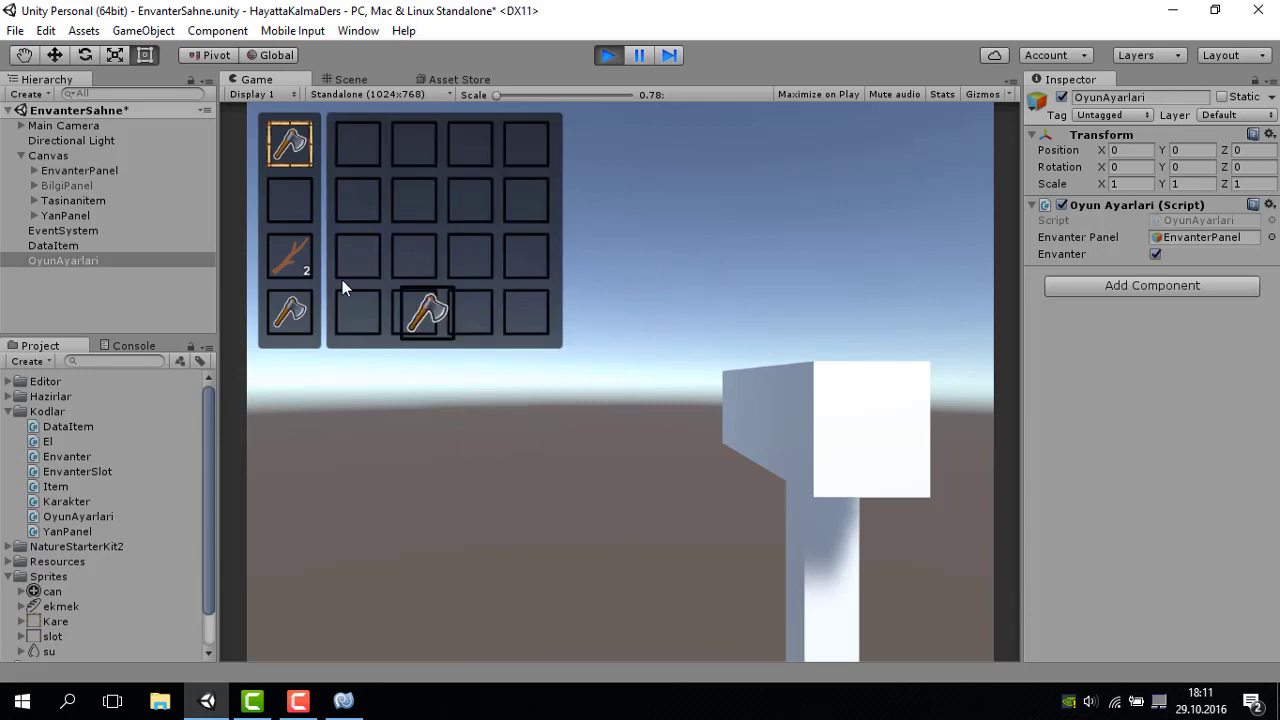
pyautogui.press('i')
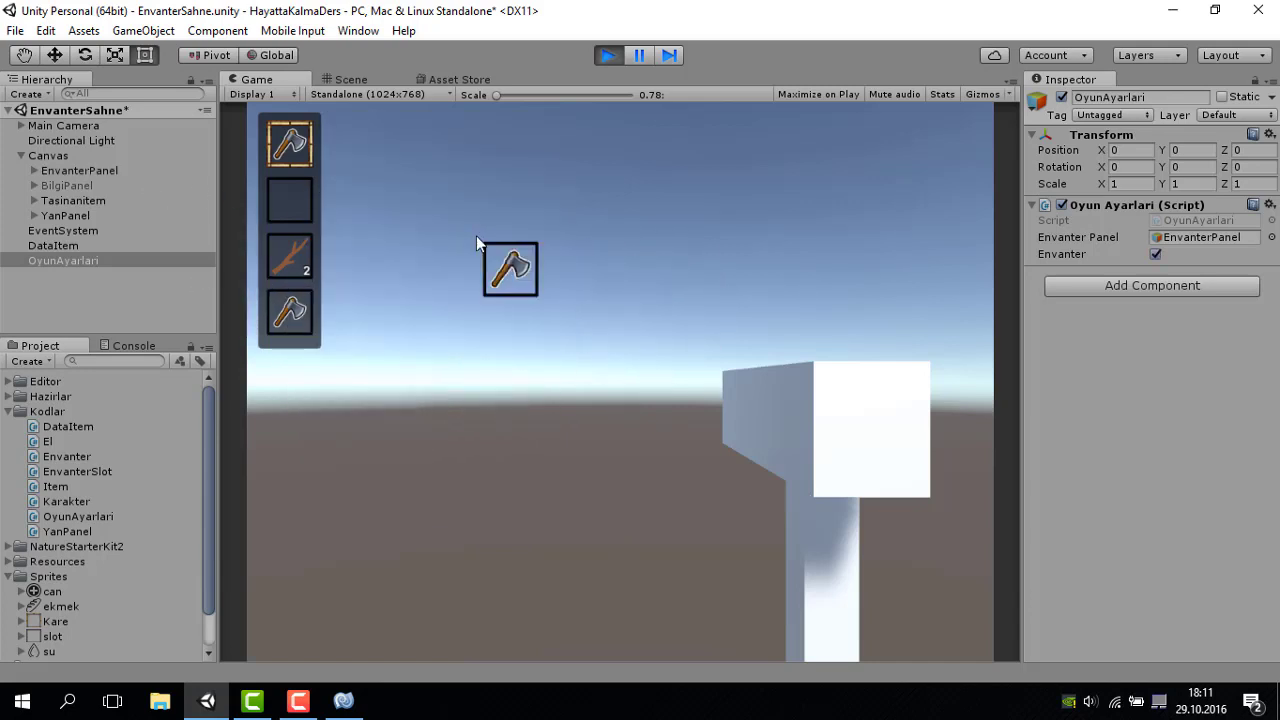
# Inspect EnvanterPanel's components in the Inspector, then stop play mode.
pyautogui.click(93, 170)
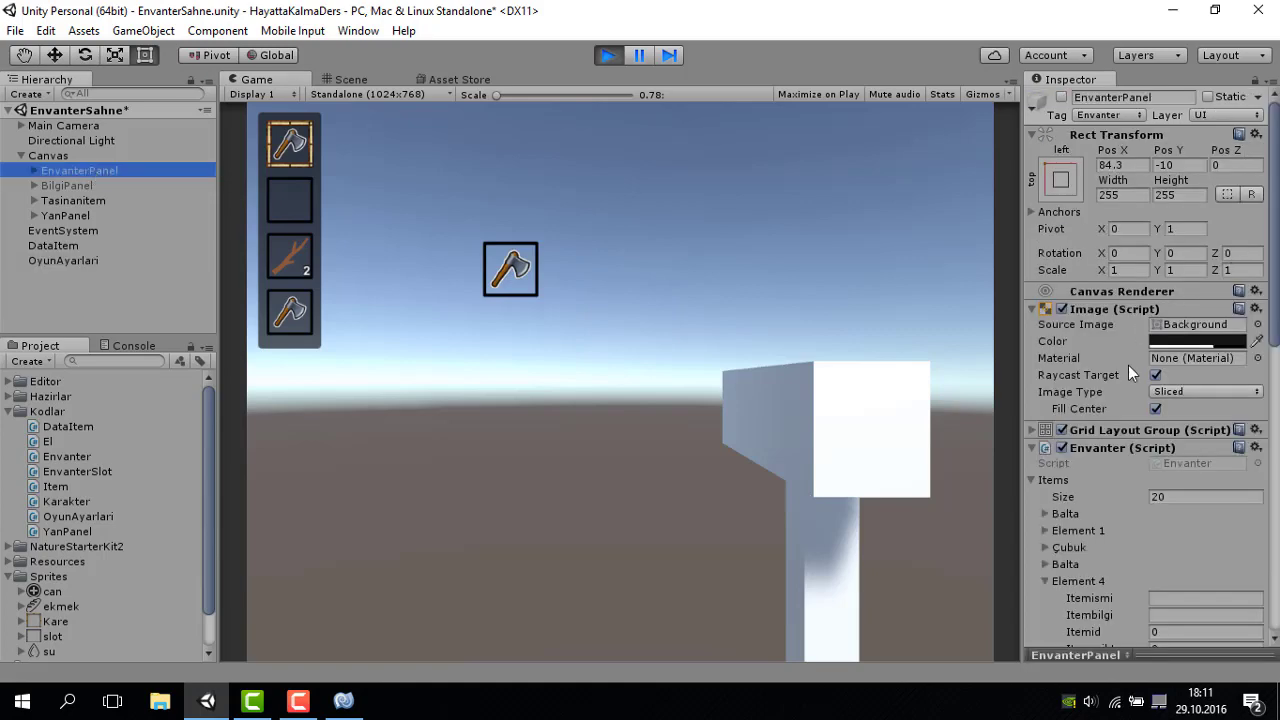
pyautogui.scroll(-5, 1170, 375)
pyautogui.click(1045, 356)
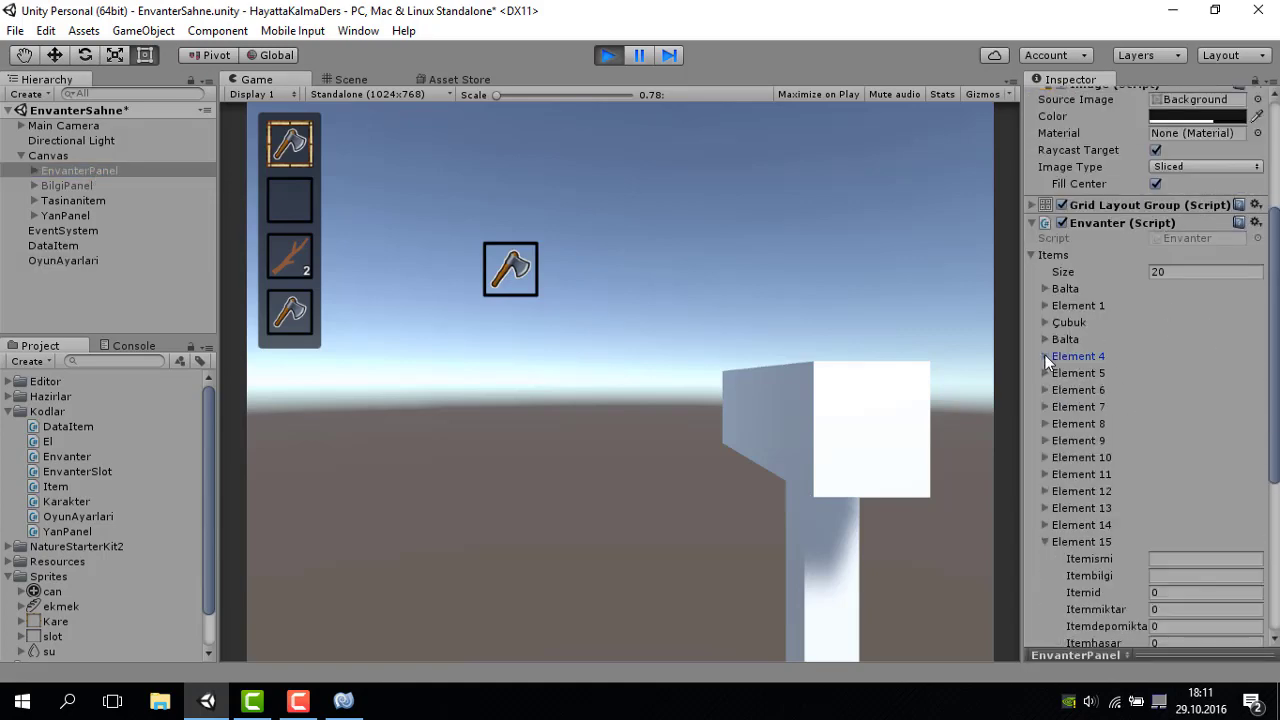
pyautogui.click(605, 57)
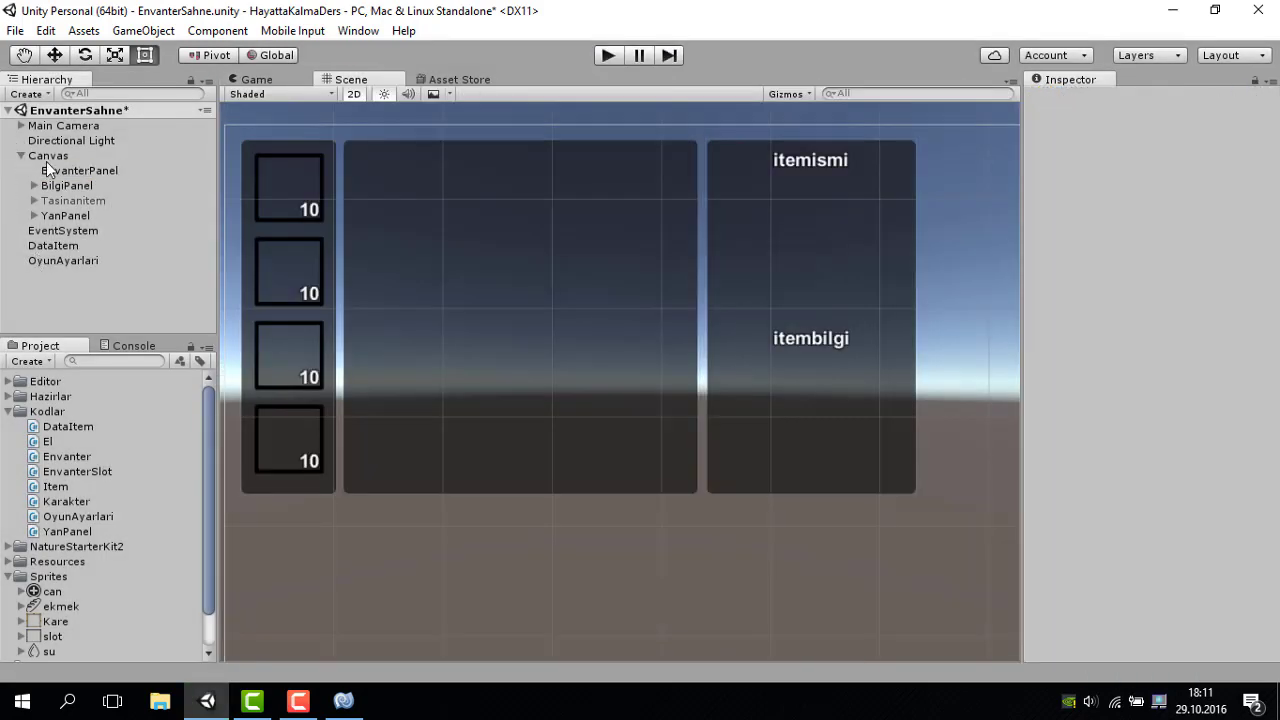
# Create an empty EnvanterPanel object under Canvas with stretch anchors filling the canvas, and save.
pyautogui.rightClick(52, 156)
pyautogui.moveTo(135, 415)
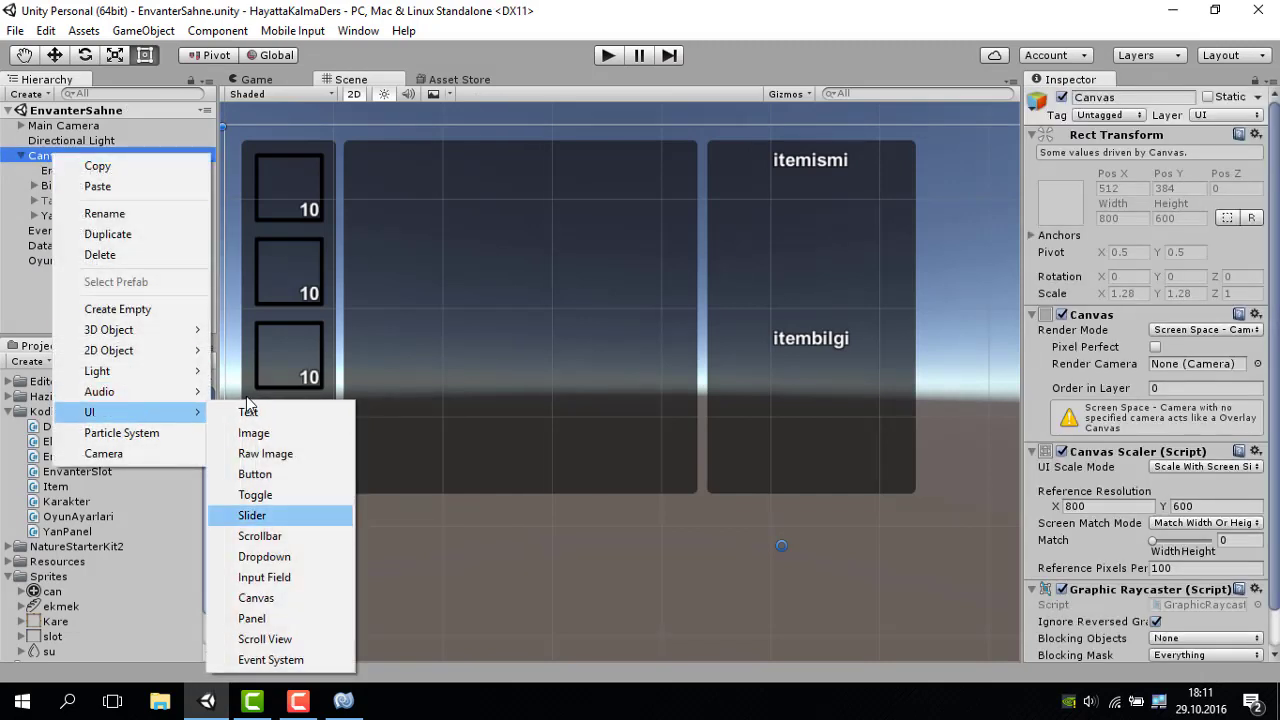
pyautogui.click(118, 310)
pyautogui.write('Envanter')
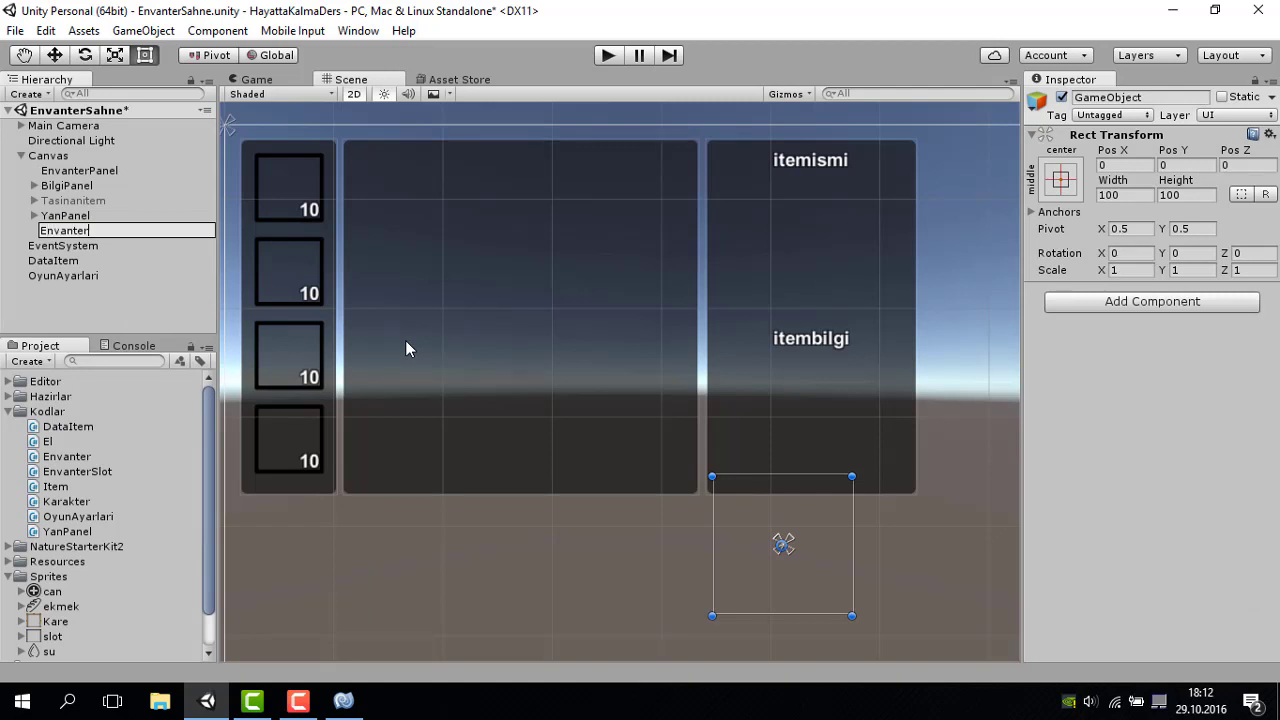
pyautogui.write('Panel')
pyautogui.press('Return')
pyautogui.hotkey('ctrl', 's')
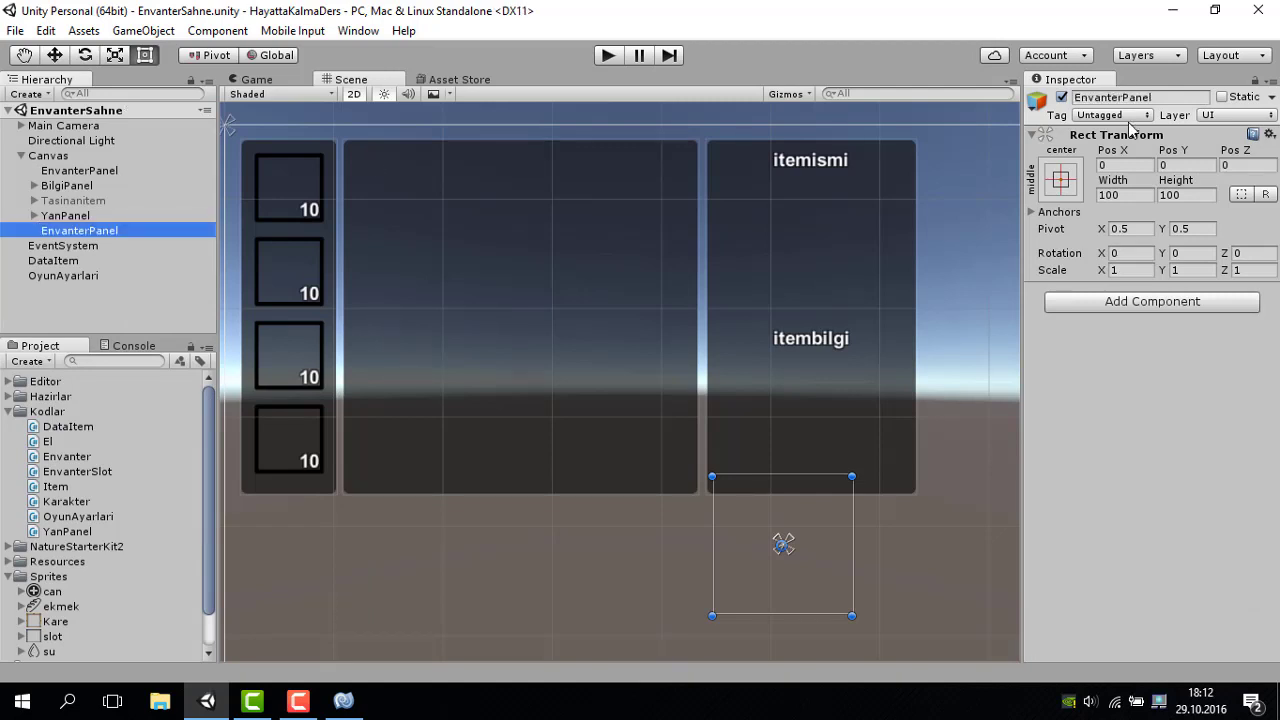
pyautogui.click(1061, 179)
pyautogui.keyDown('alt'); pyautogui.click(1250, 457); pyautogui.keyUp('alt')
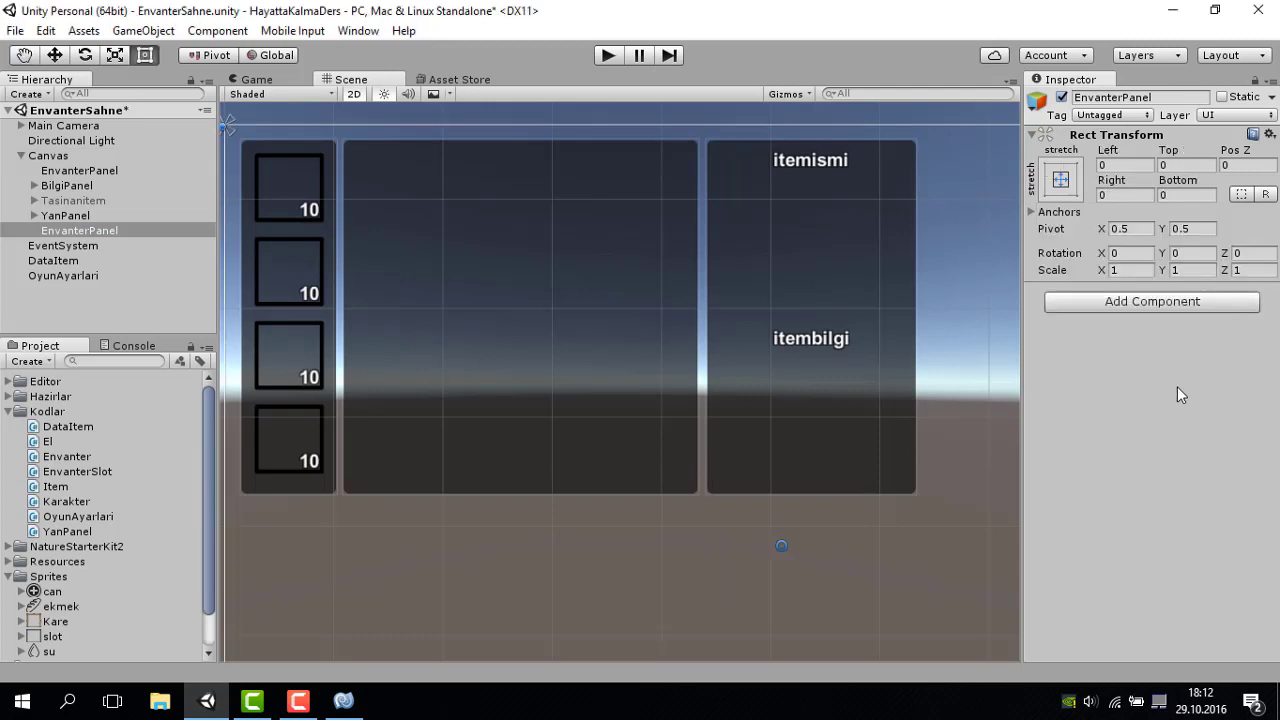
pyautogui.hotkey('ctrl', 's')
# Move the original EnvanterPanel, BilgiPanel and Tasinanitem into the new container and test toggling it.
pyautogui.click(75, 172)
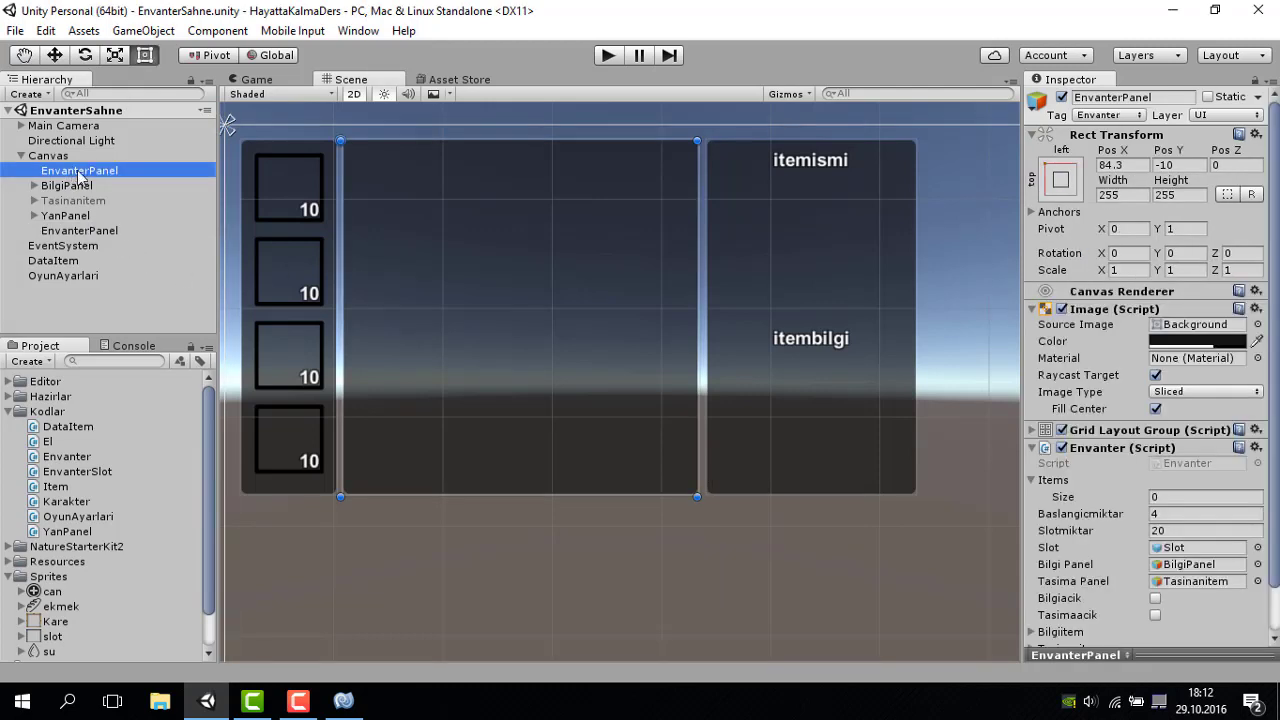
pyautogui.keyDown('shift'); pyautogui.click(66, 186); pyautogui.keyUp('shift')
pyautogui.press('f')
pyautogui.keyDown('shift'); pyautogui.click(72, 202); pyautogui.keyUp('shift')
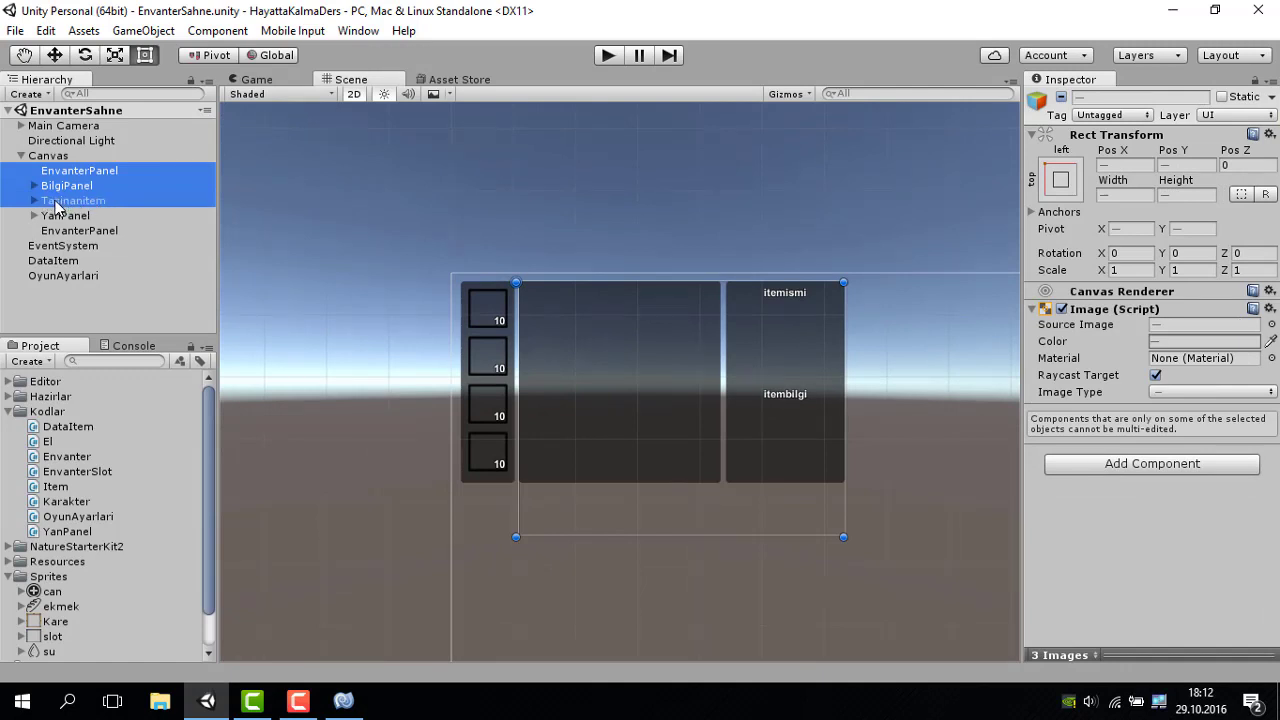
pyautogui.moveTo(57, 207); pyautogui.dragTo(80, 230)
pyautogui.click(34, 186)
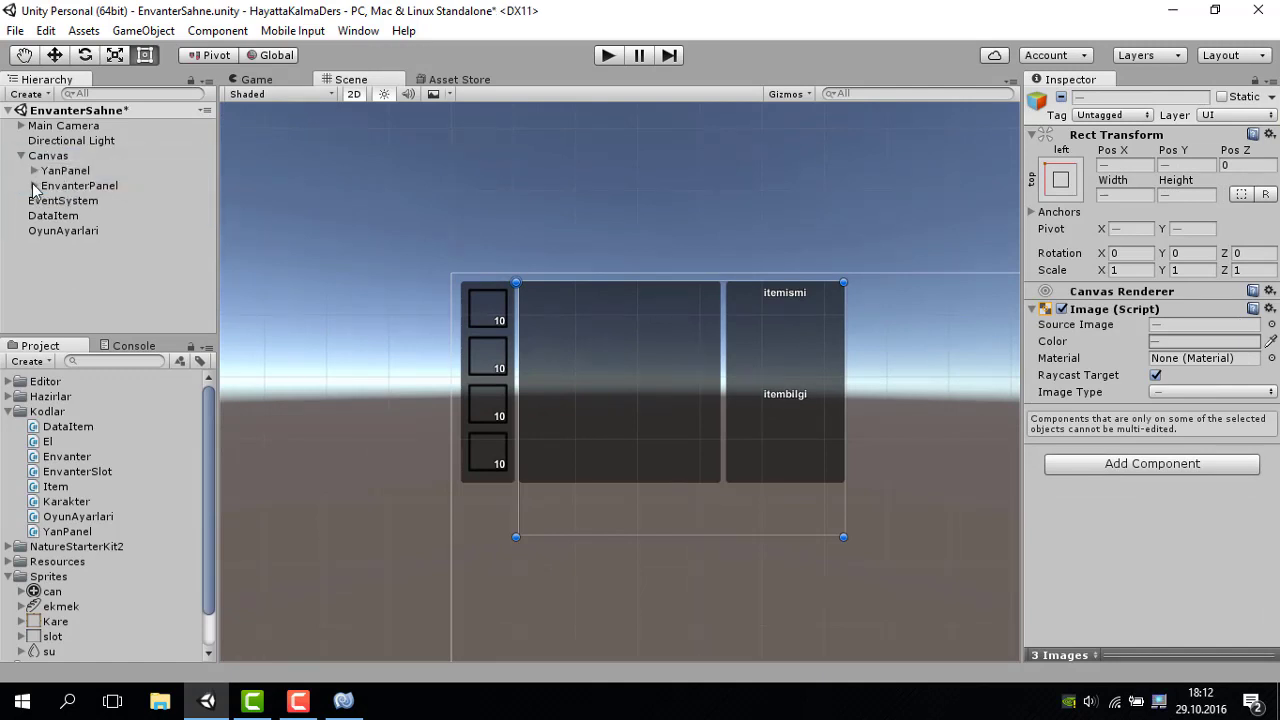
pyautogui.click(70, 186)
pyautogui.click(1062, 97)
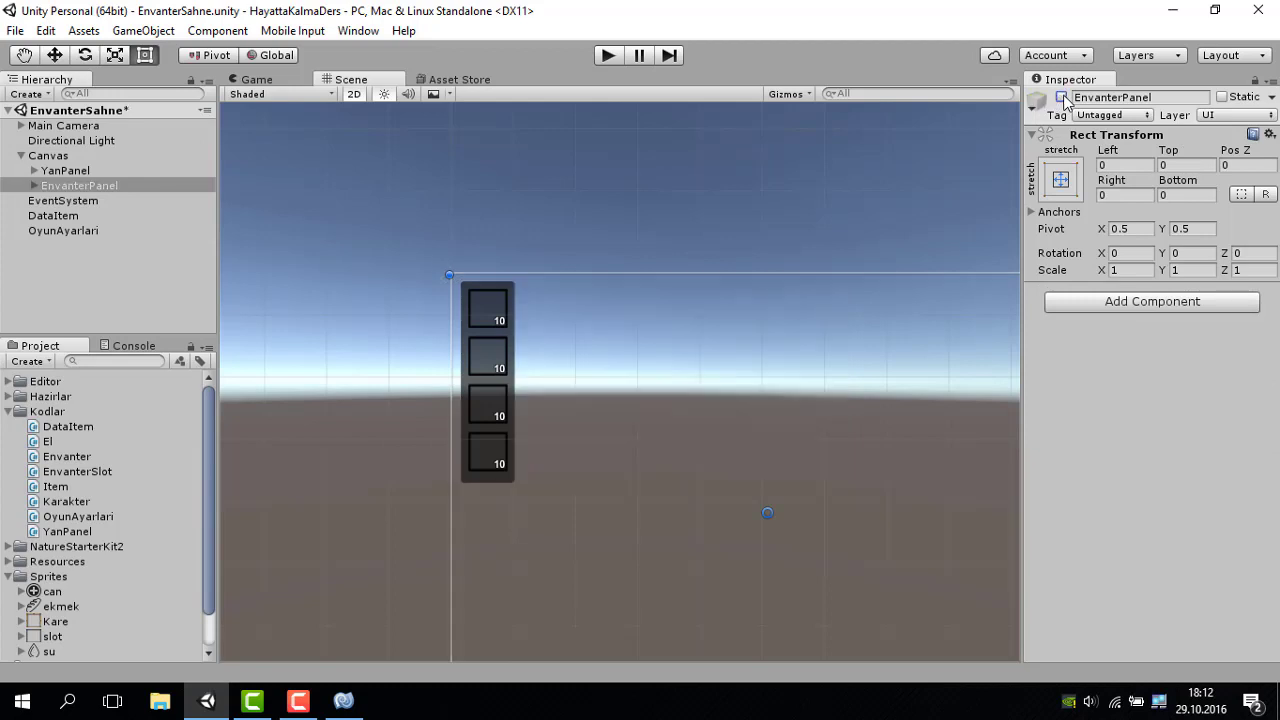
pyautogui.click(1062, 97)
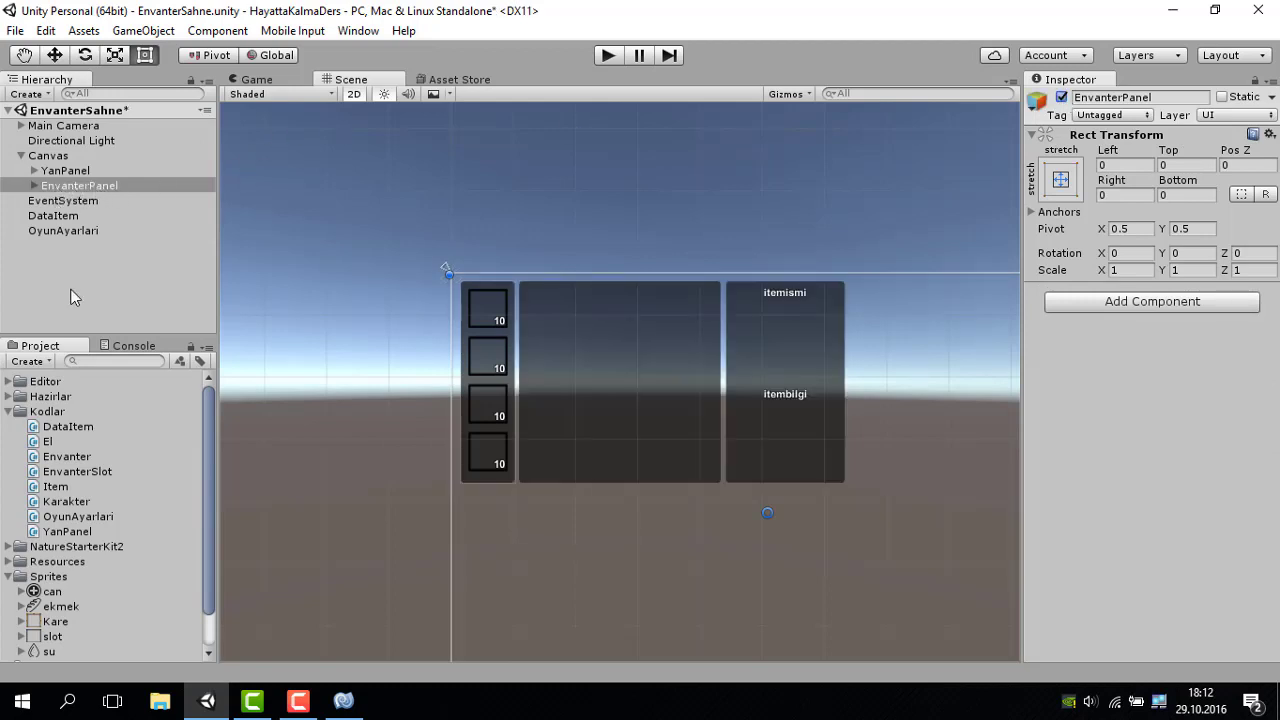
# Assign the new EnvanterPanel container to OyunAyarlari's Envanter Panel field, undoing a stray Directional Light move.
pyautogui.click(62, 231)
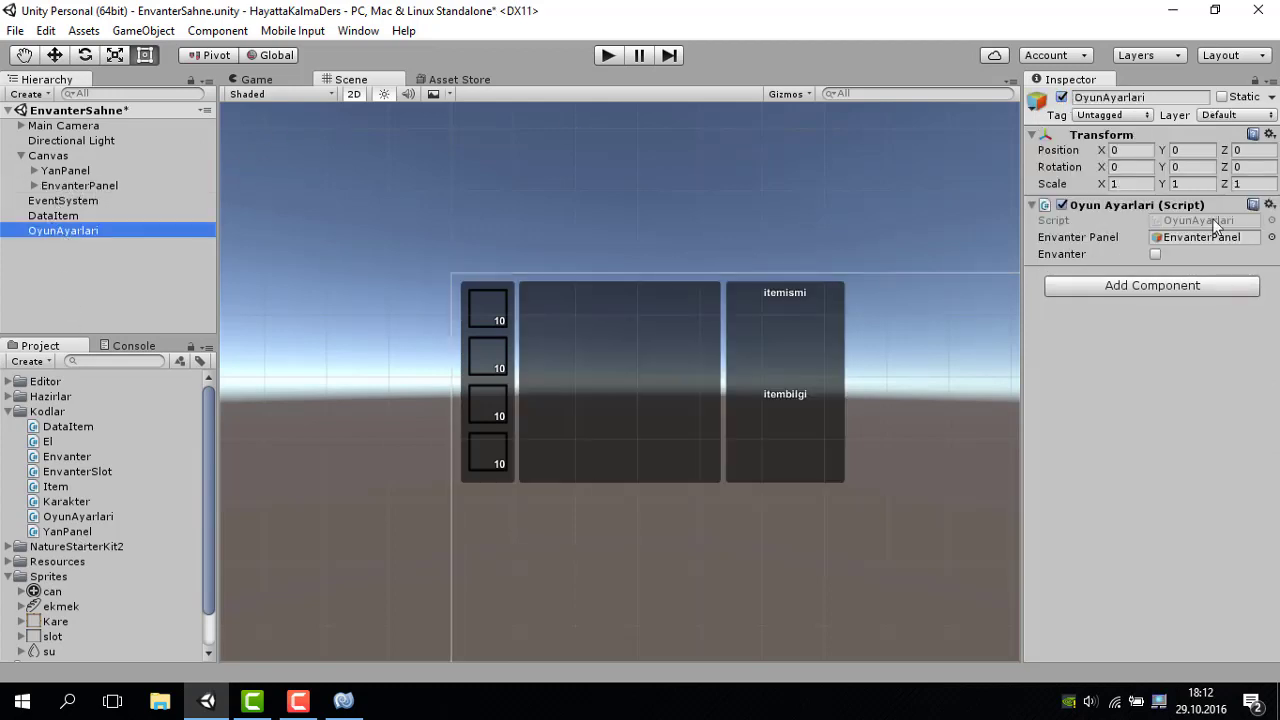
pyautogui.moveTo(72, 187); pyautogui.dragTo(1205, 237)
pyautogui.moveTo(8, 141); pyautogui.dragTo(48, 156)
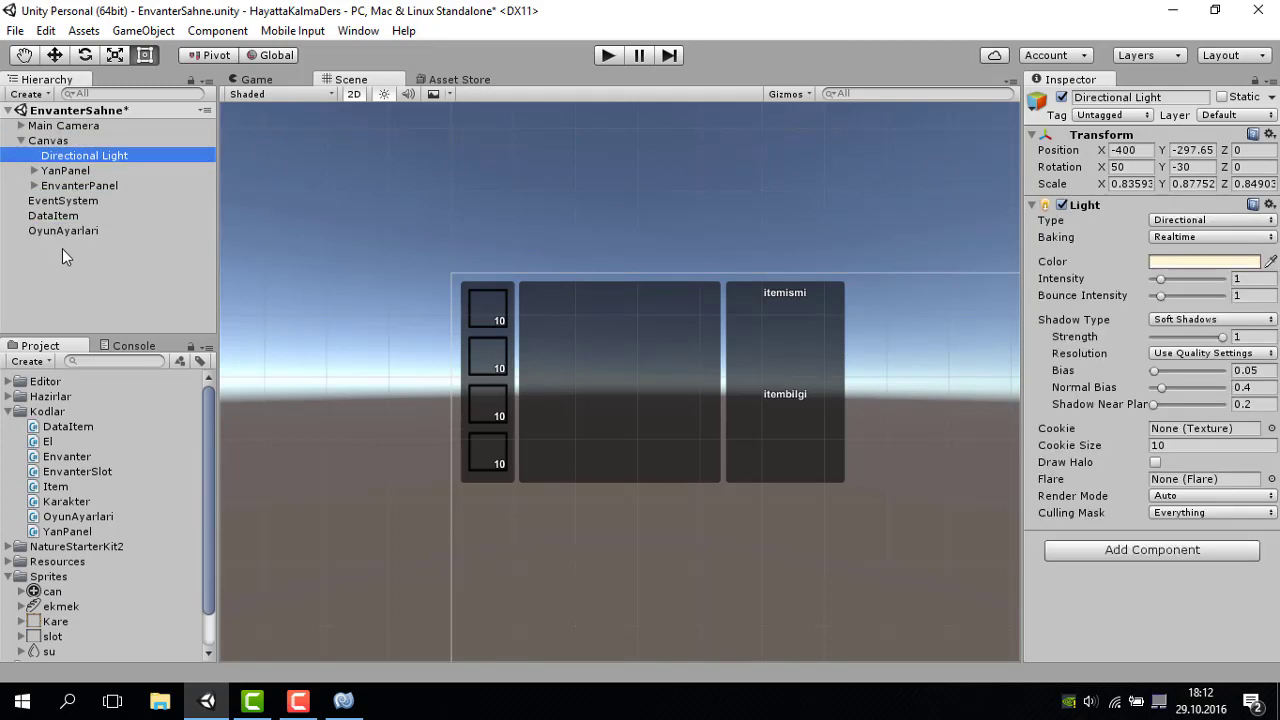
pyautogui.hotkey('ctrl', 'z')
# Run the game, toggling the inventory grid repeatedly and moving the stick and axe between slots.
pyautogui.click(606, 57)
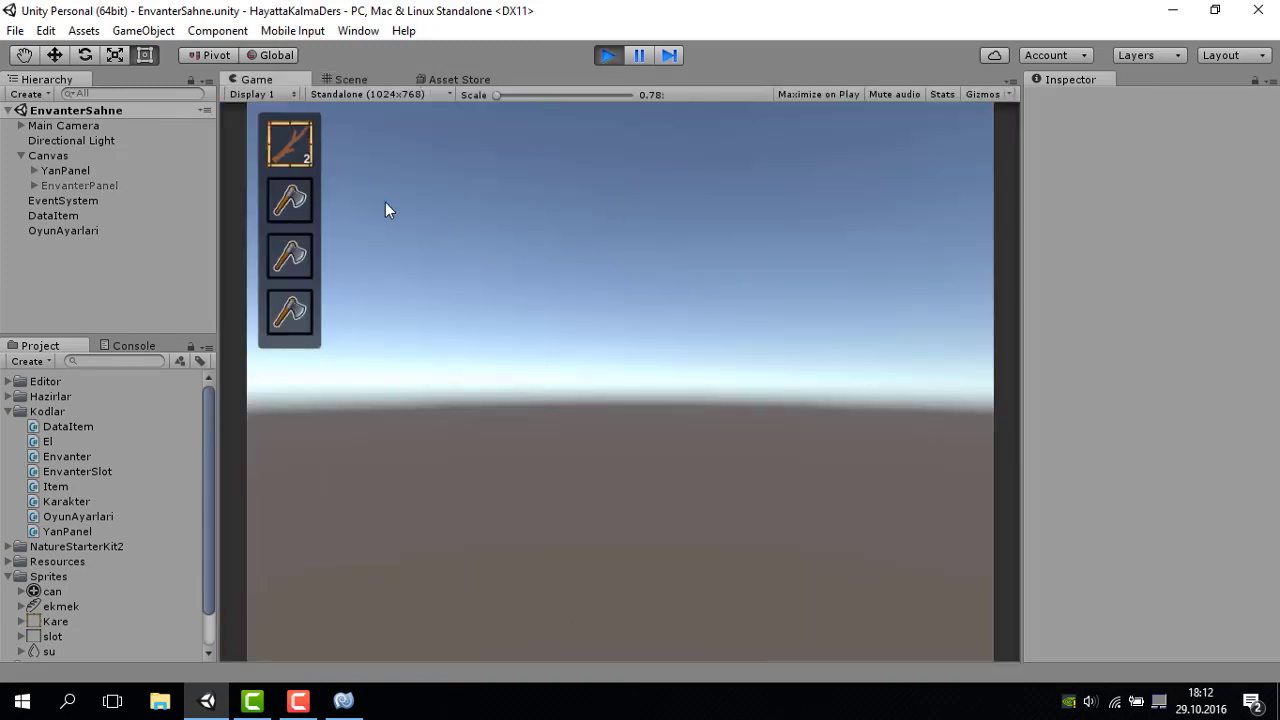
pyautogui.press('i')
pyautogui.press('i')
pyautogui.press('i')
pyautogui.press('i')
pyautogui.press('i')
pyautogui.press('i')
pyautogui.press('i')
pyautogui.press('i')
pyautogui.press('i')
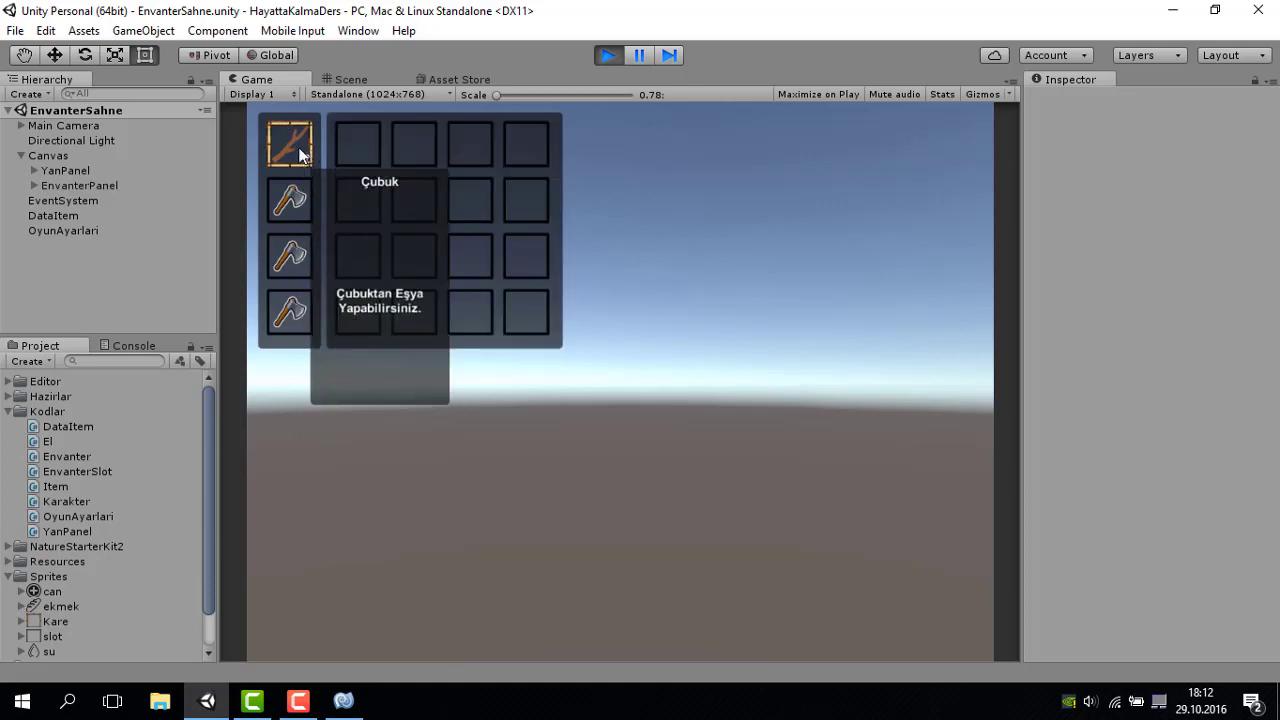
pyautogui.moveTo(290, 143); pyautogui.dragTo(416, 151)
pyautogui.press('i')
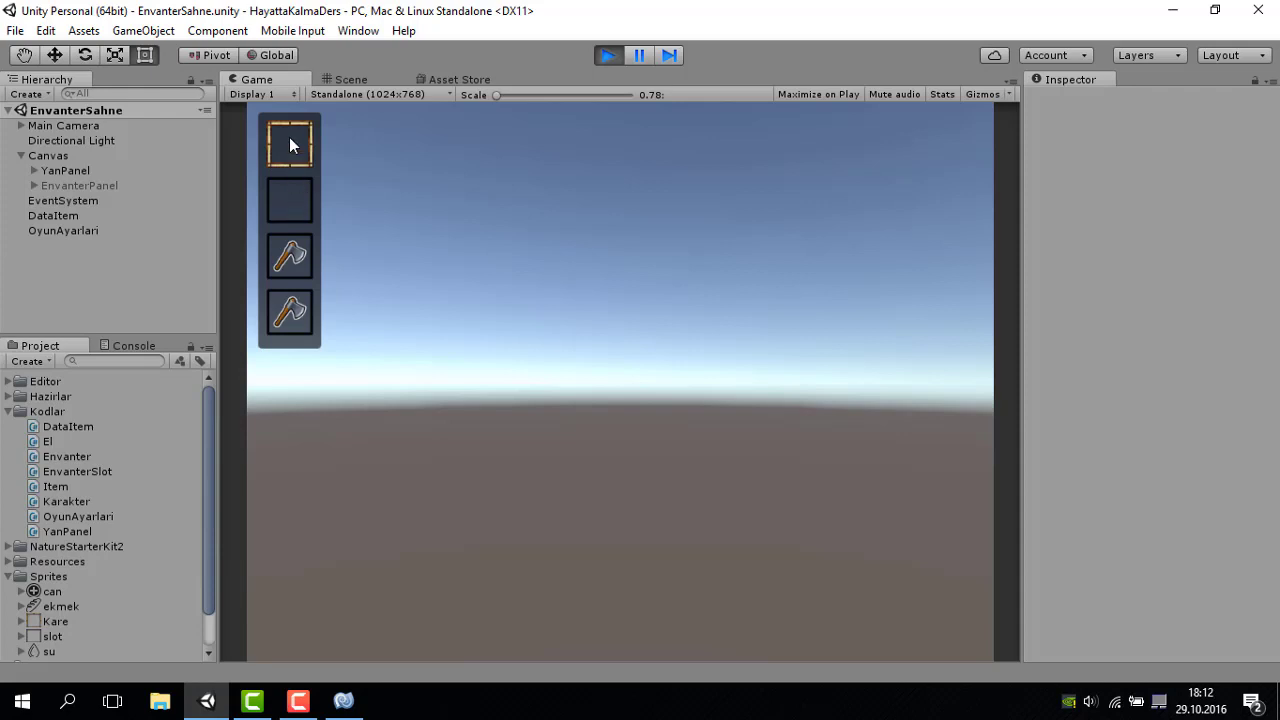
pyautogui.click(295, 215)
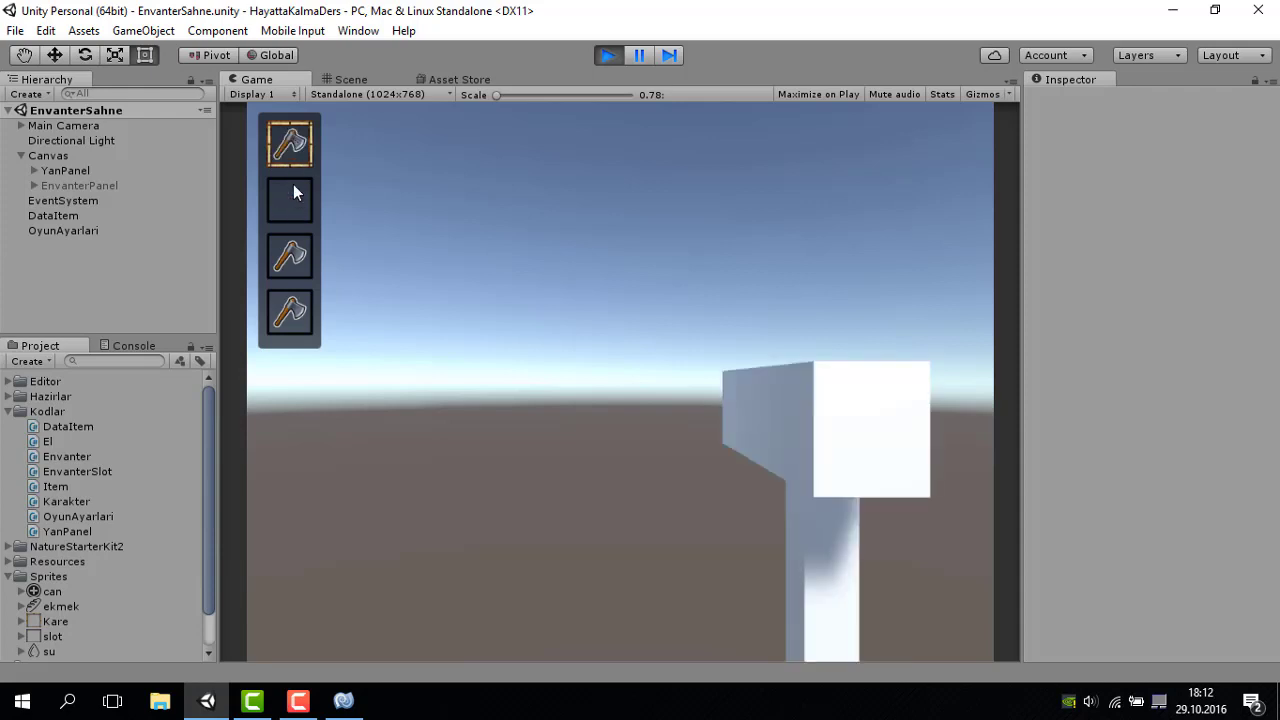
pyautogui.moveTo(295, 160); pyautogui.dragTo(291, 206)
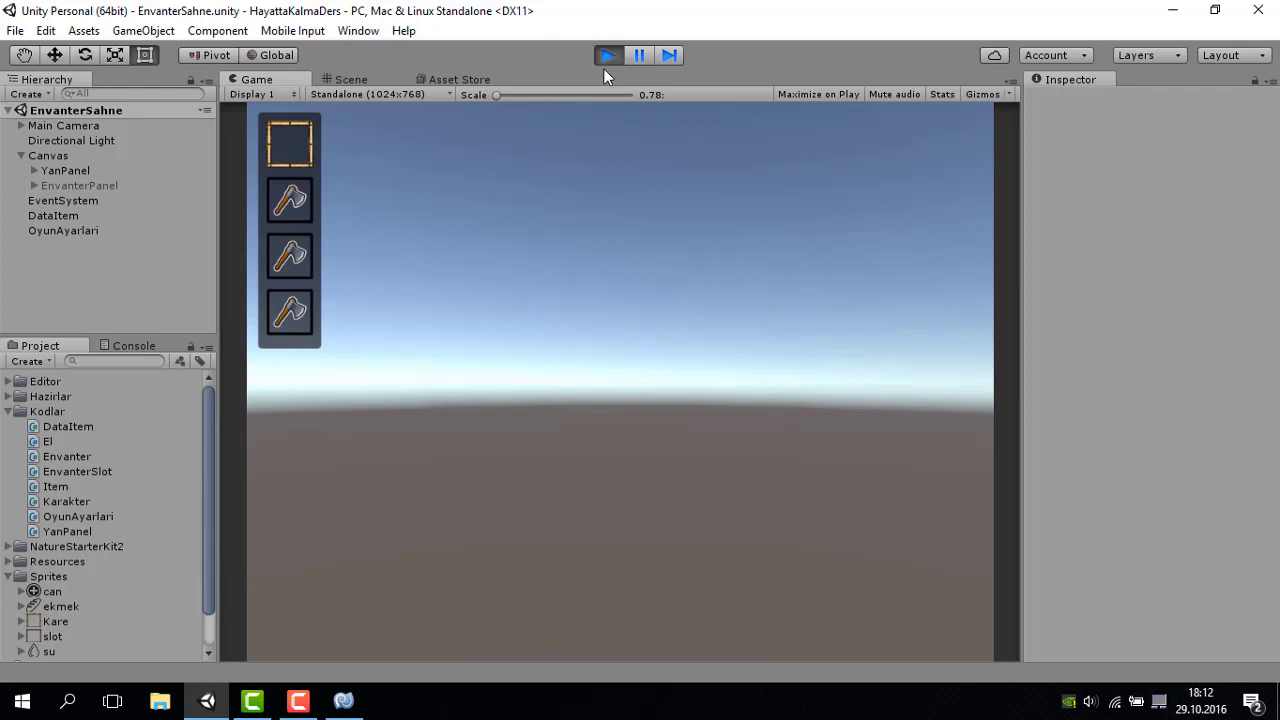
pyautogui.press('i')
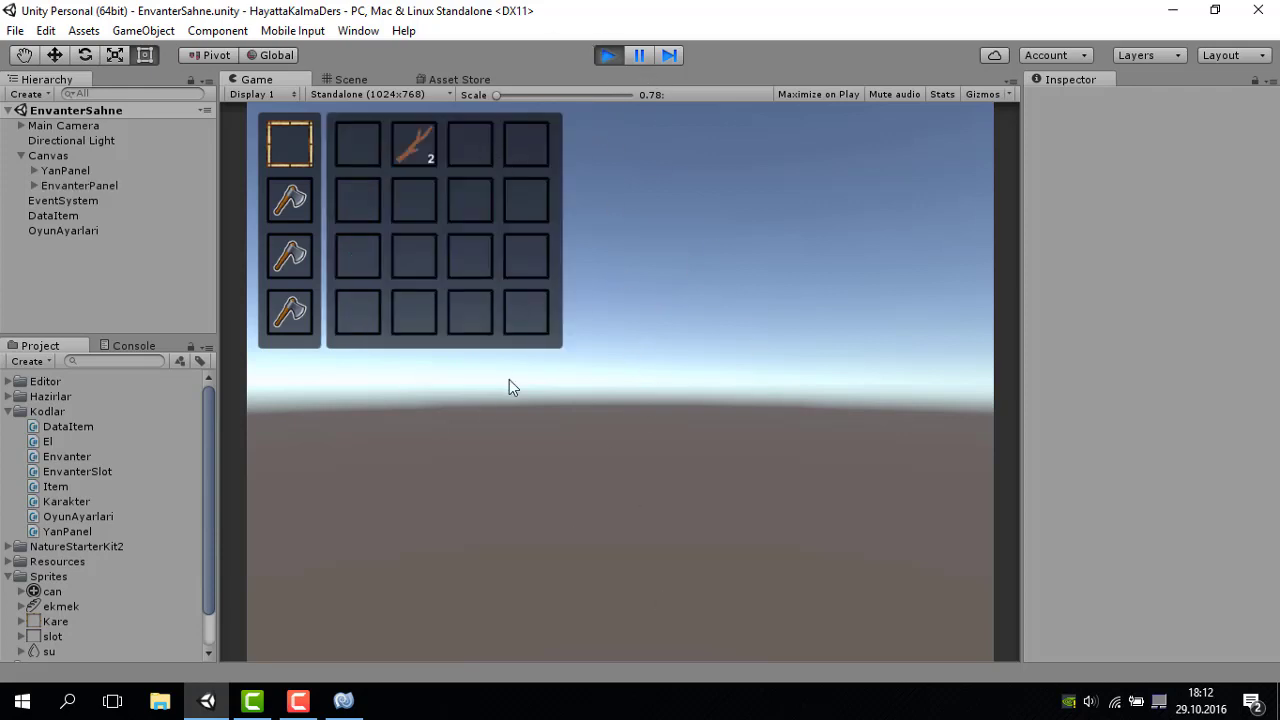
pyautogui.press('i')
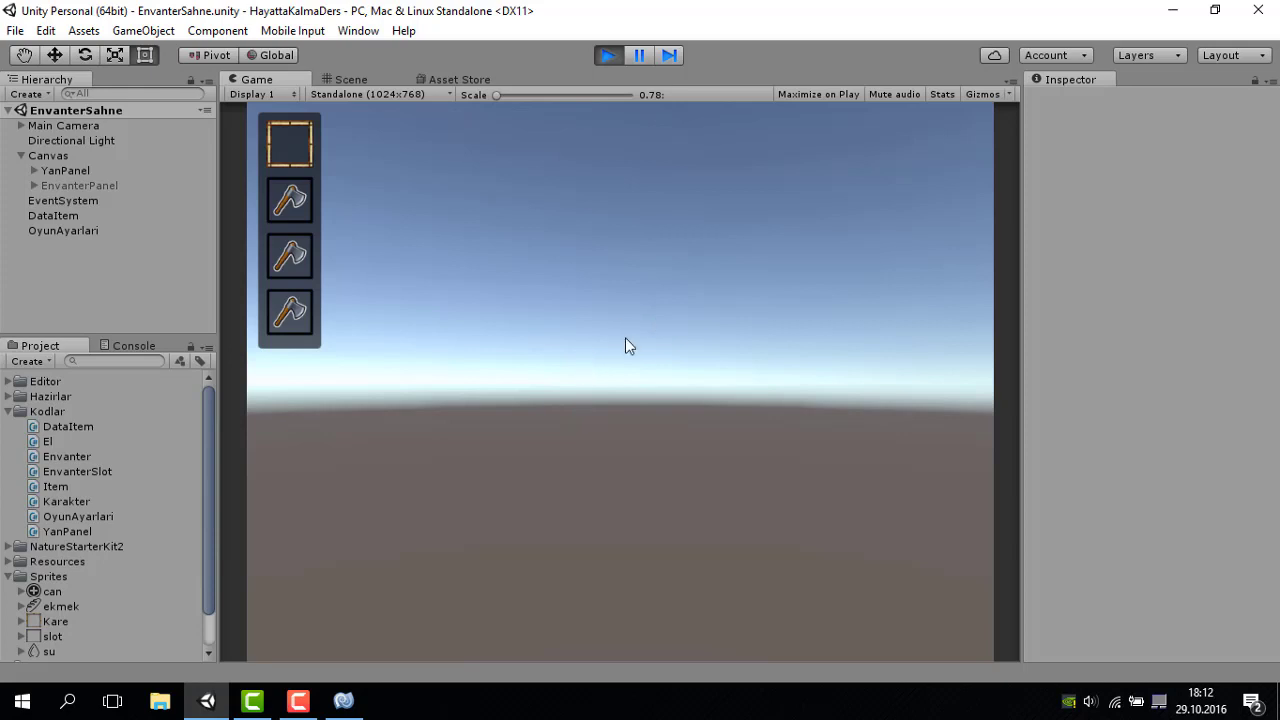
# Stop play mode and go to the end of line 20 in the OyunAyarlari script.
pyautogui.click(608, 56)
pyautogui.click(343, 700)
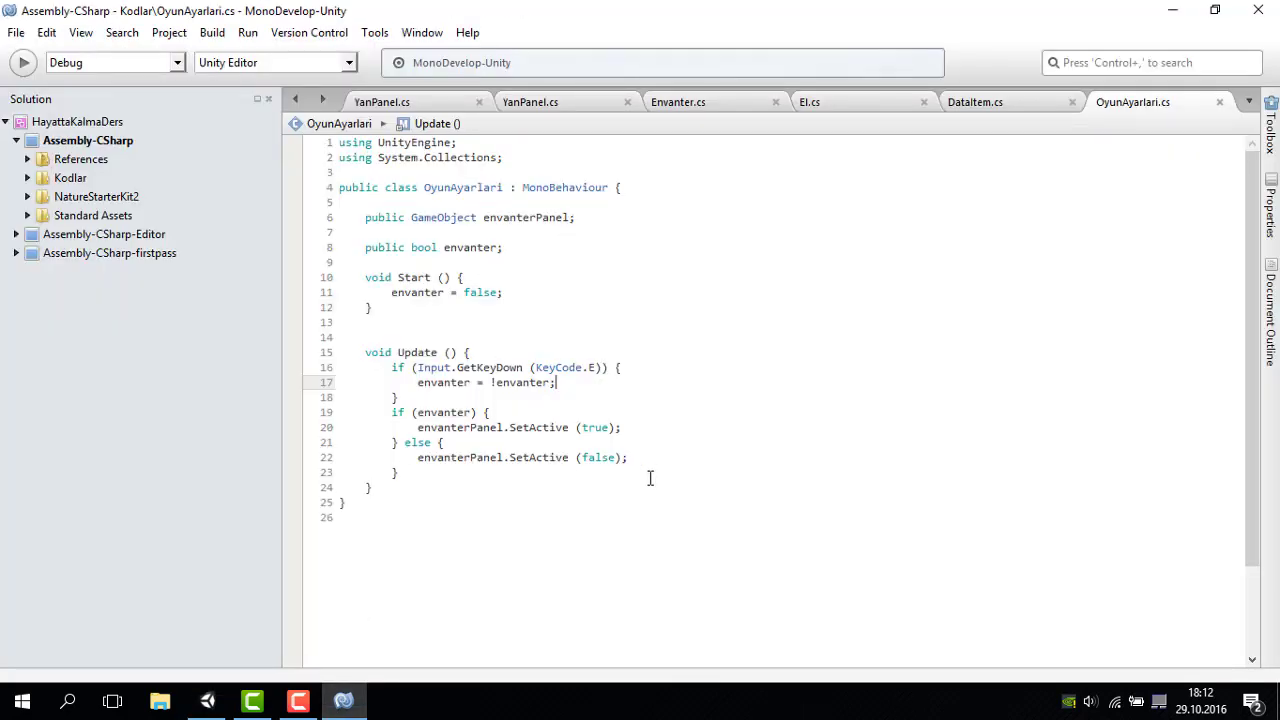
pyautogui.scroll(-3, 464, 430)
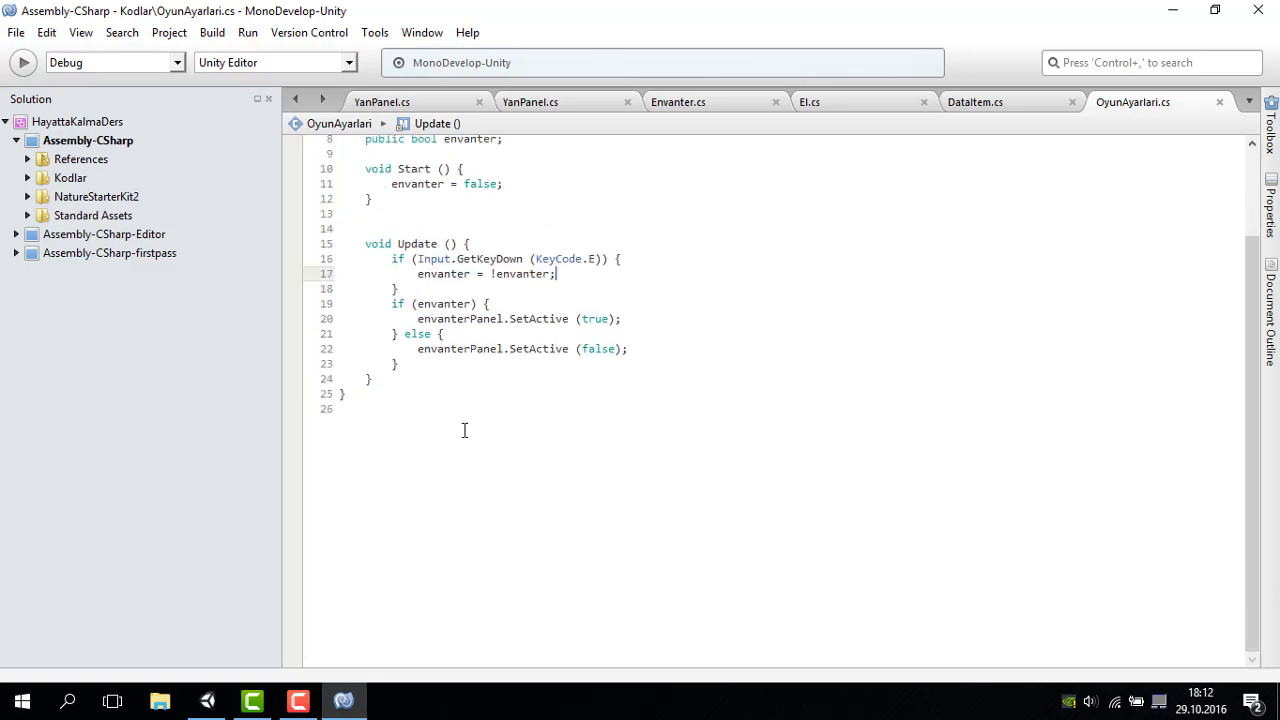
pyautogui.doubleClick(443, 304)
pyautogui.click(665, 328)
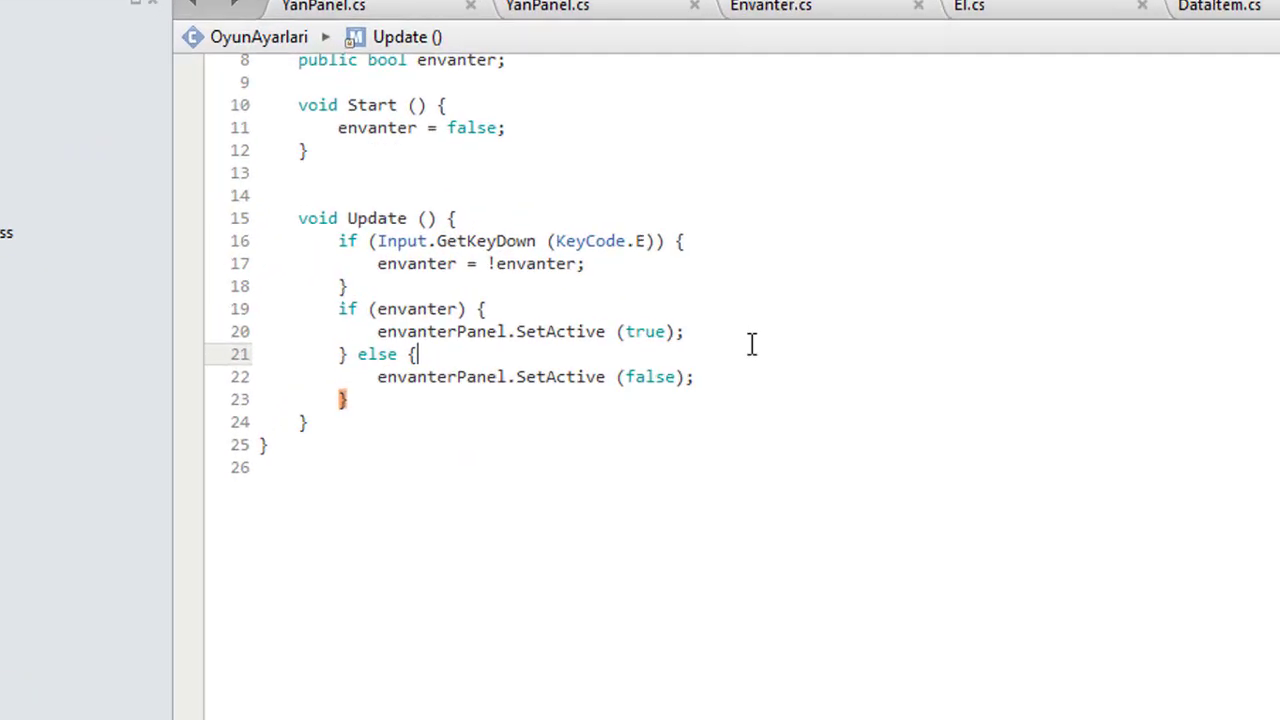
pyautogui.click(652, 318)
# Add Cursor.visible = true; inside the if branch of Update.
pyautogui.press('Return')
pyautogui.write('Curs')
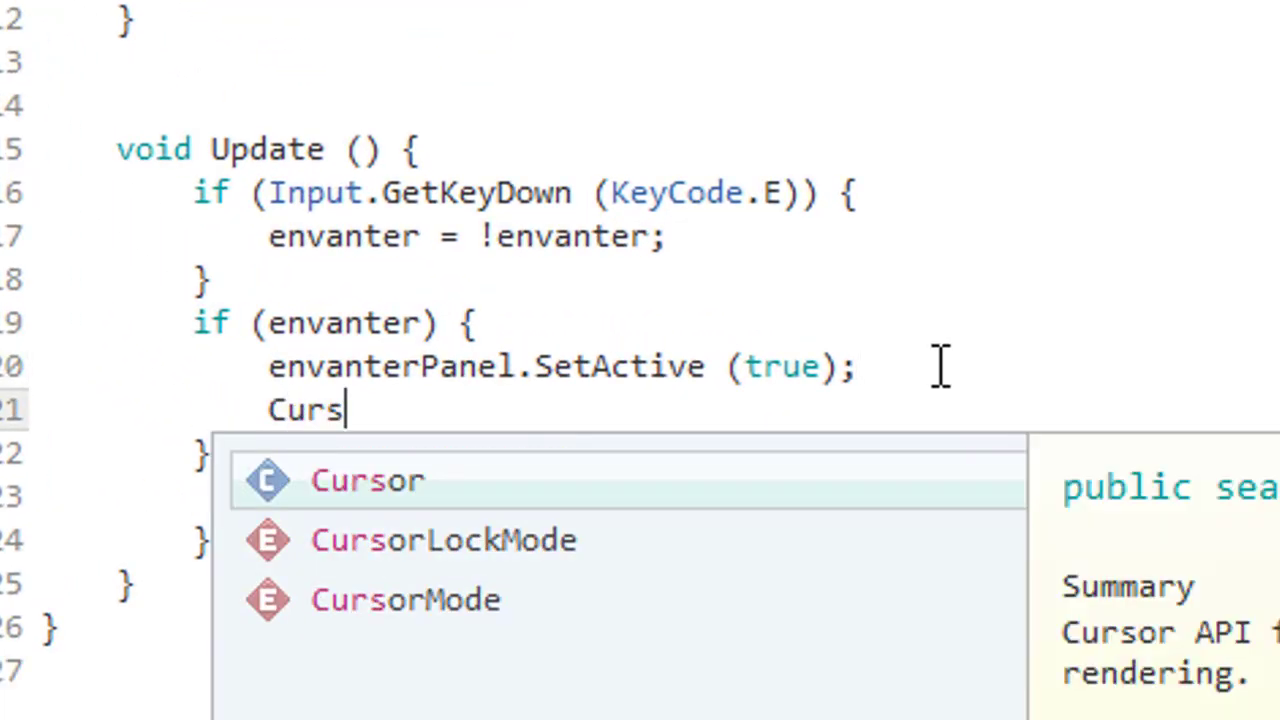
pyautogui.press('Tab')
pyautogui.write('.v')
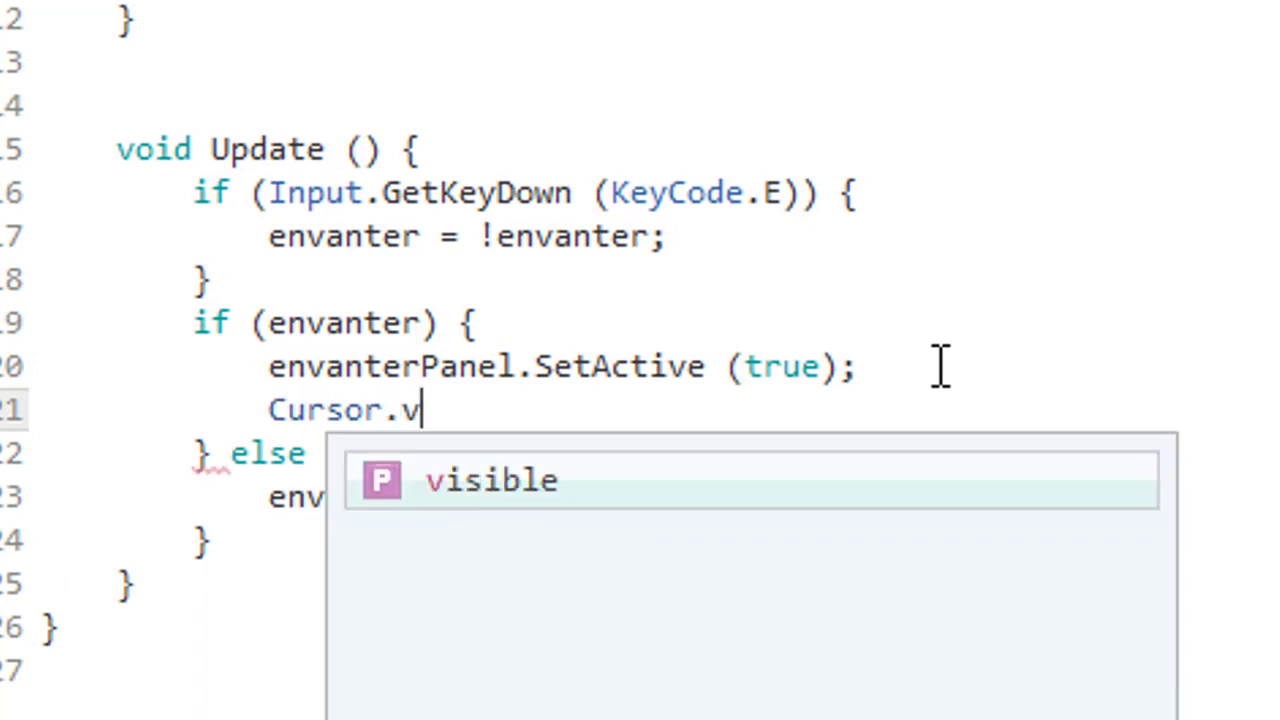
pyautogui.press('Tab')
pyautogui.write('= t')
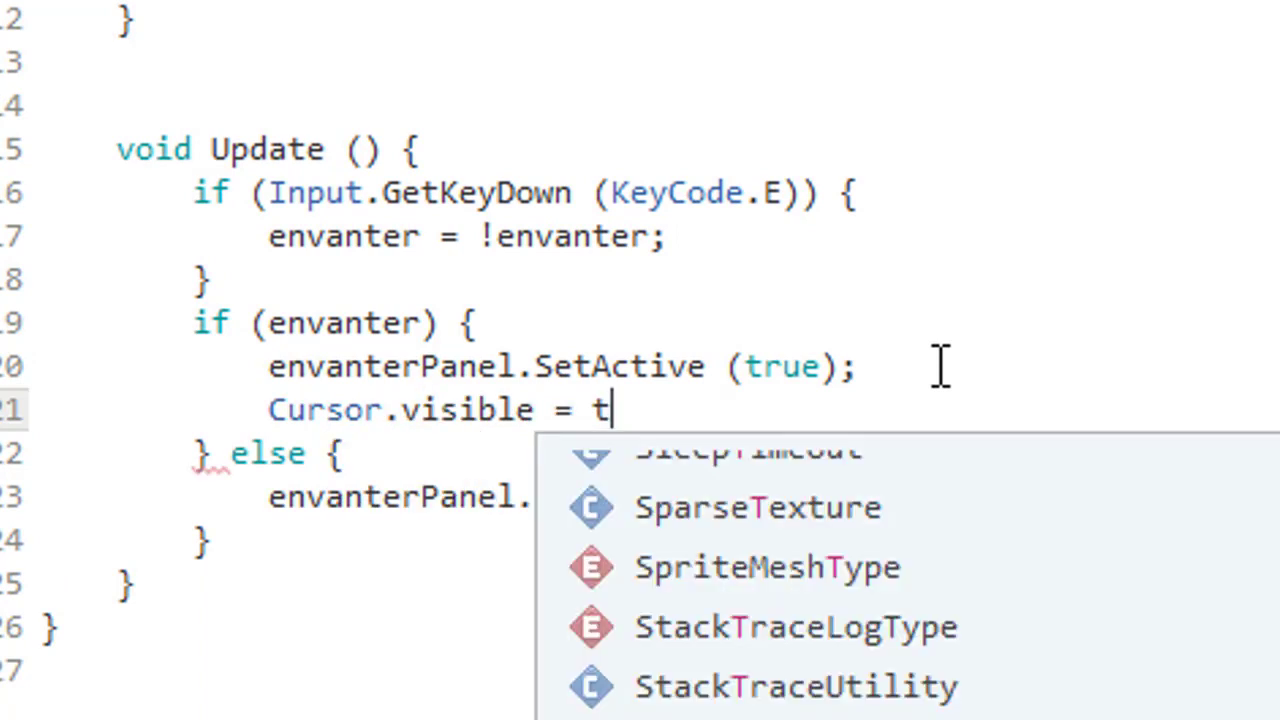
pyautogui.write('rue')
pyautogui.press('Escape')
pyautogui.write(';')
pyautogui.press('Return')
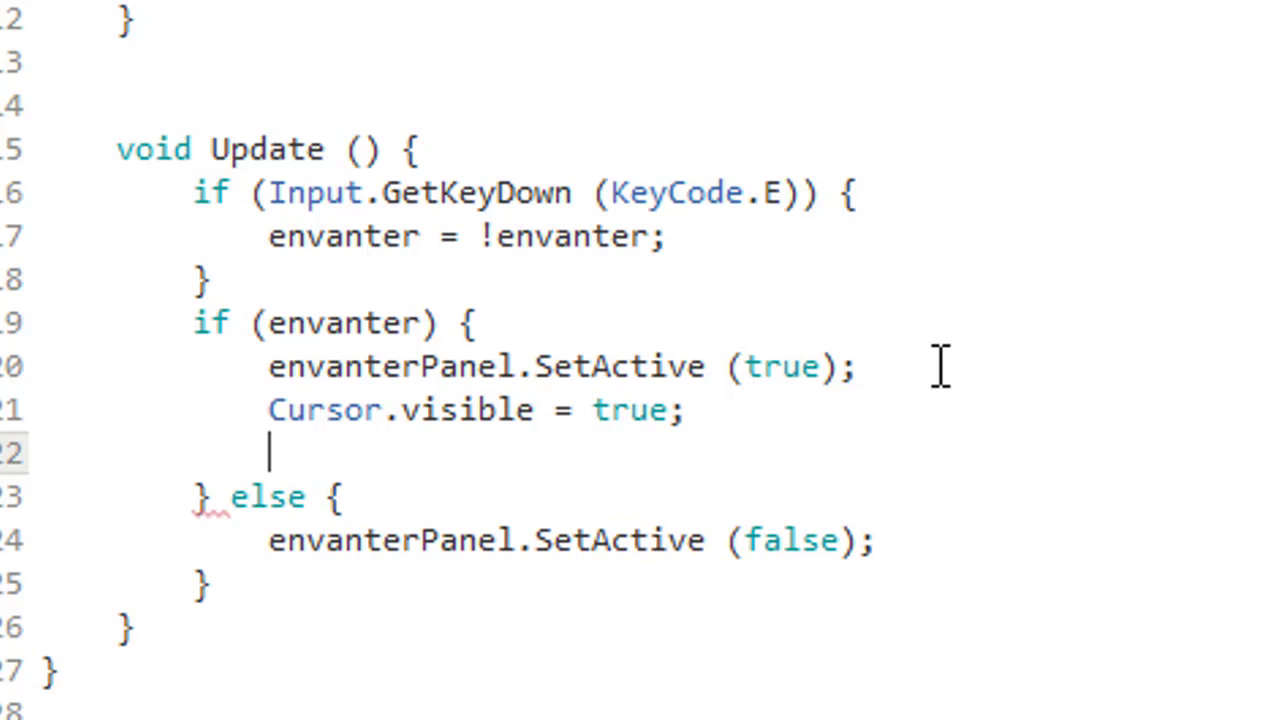
# Add a Screen.lockCursor = false; line below the visibility line.
pyautogui.write('Screen.')
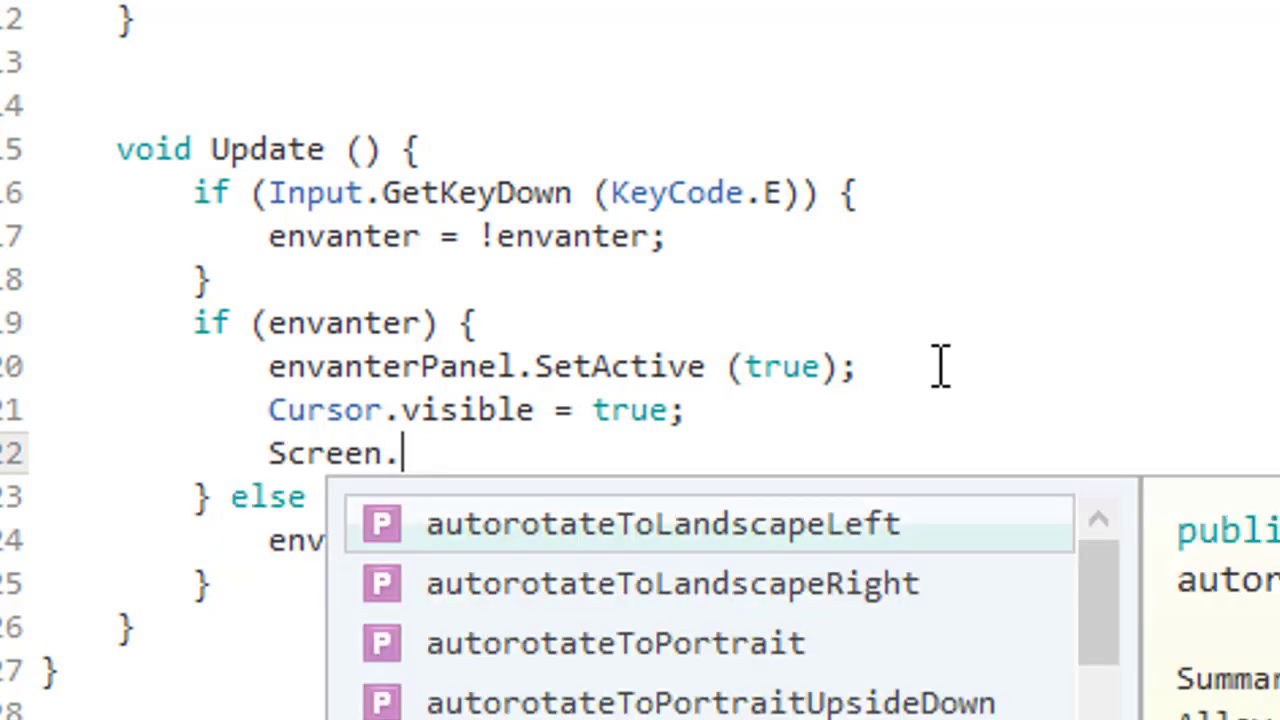
pyautogui.write('lockSc')
pyautogui.press('BackSpace')
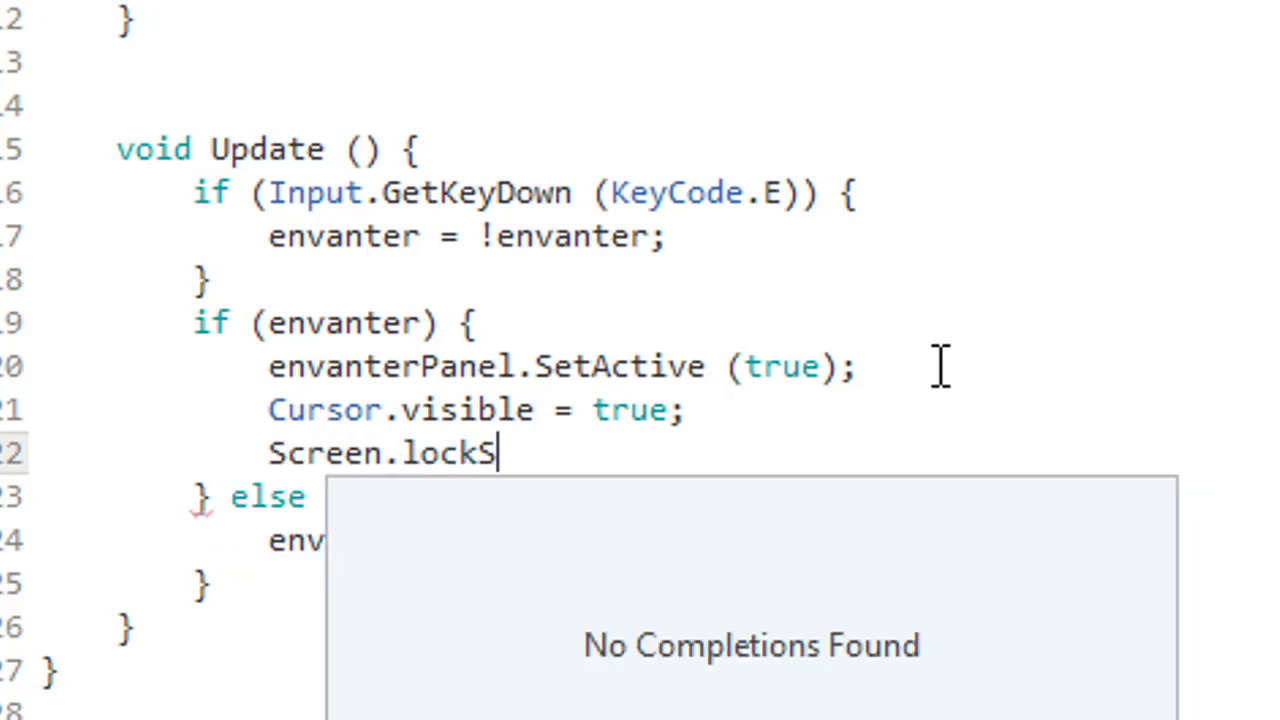
pyautogui.press('BackSpace')
pyautogui.write('C')
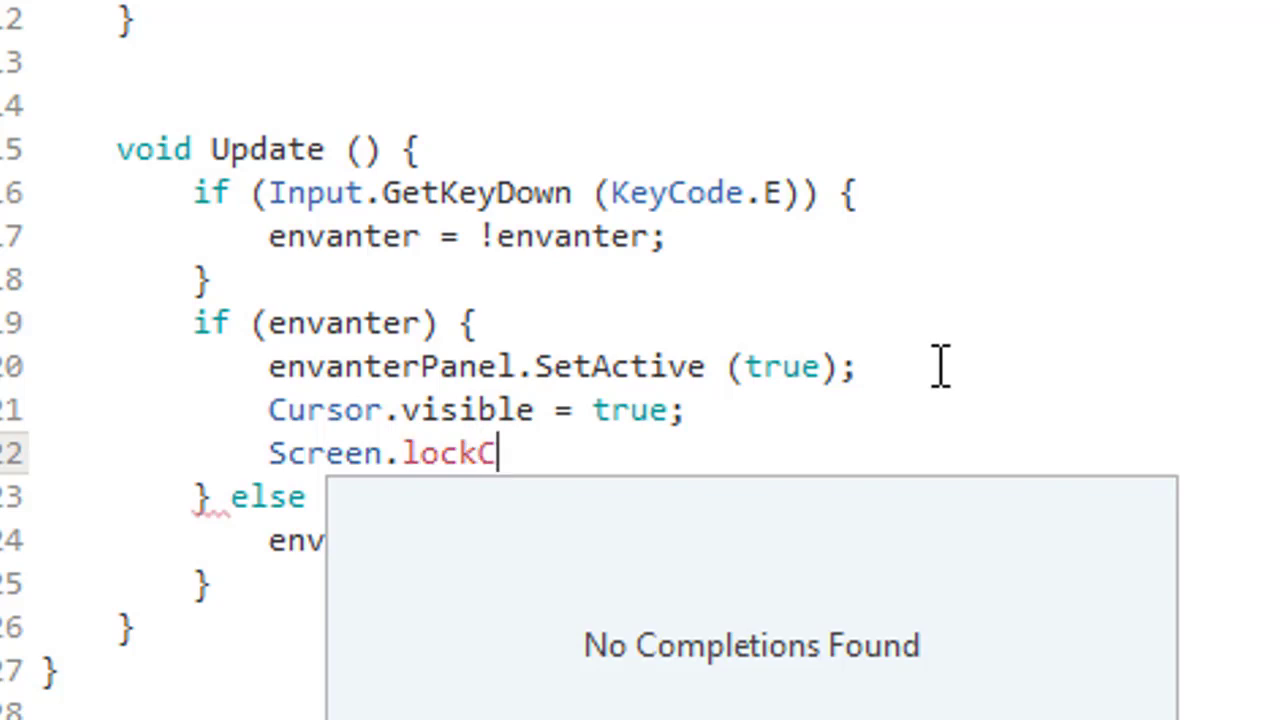
pyautogui.write('urso')
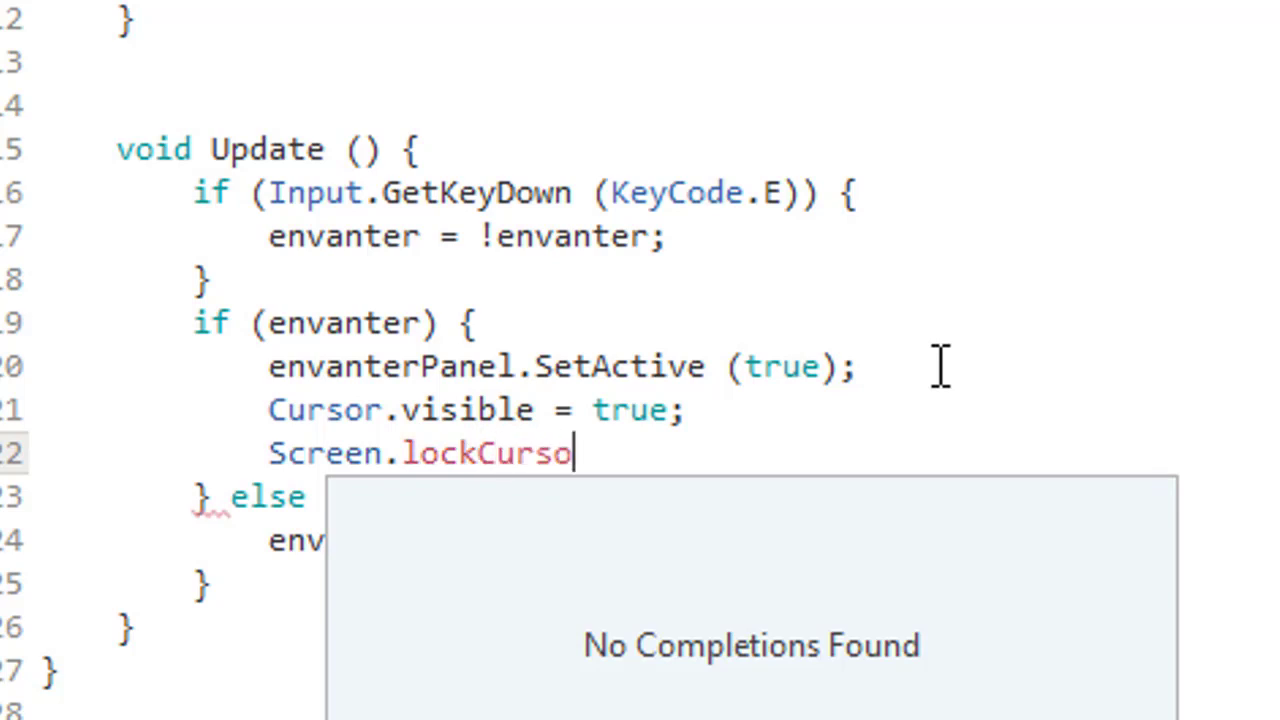
pyautogui.write('r = false;')
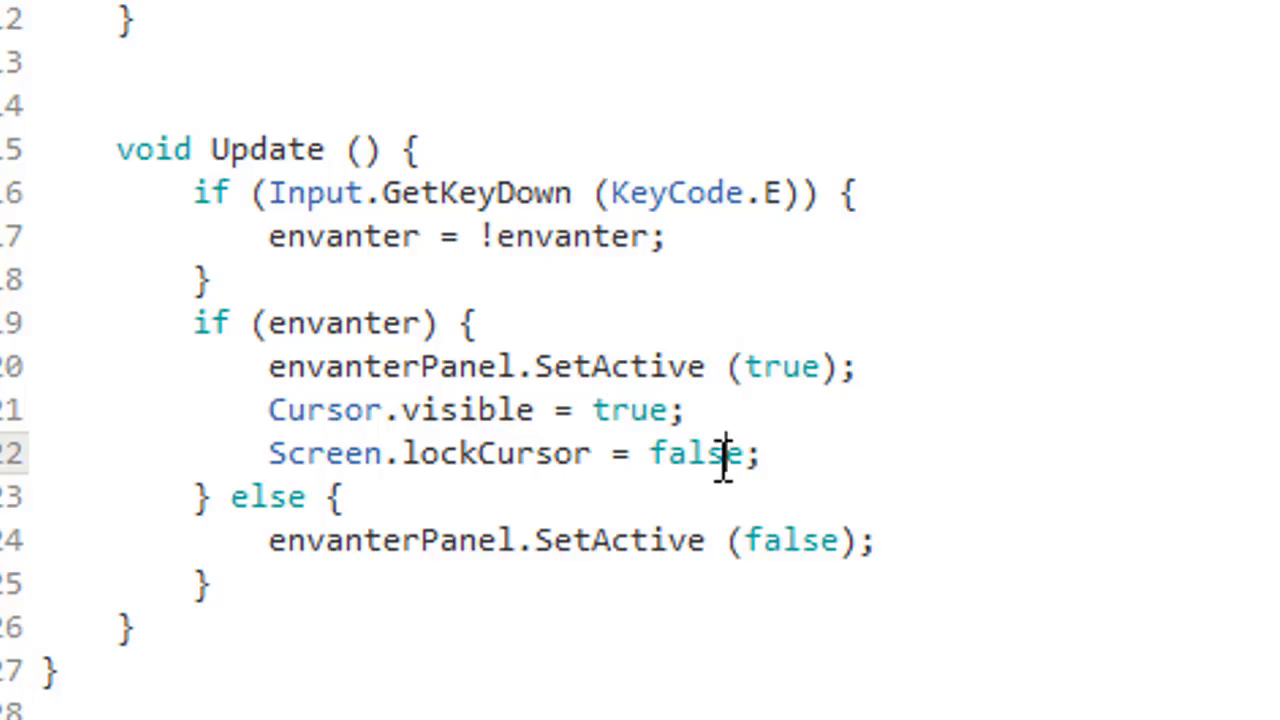
# Fix the lock value on line 22 so Screen.lockCursor ends up false.
pyautogui.doubleClick(723, 458)
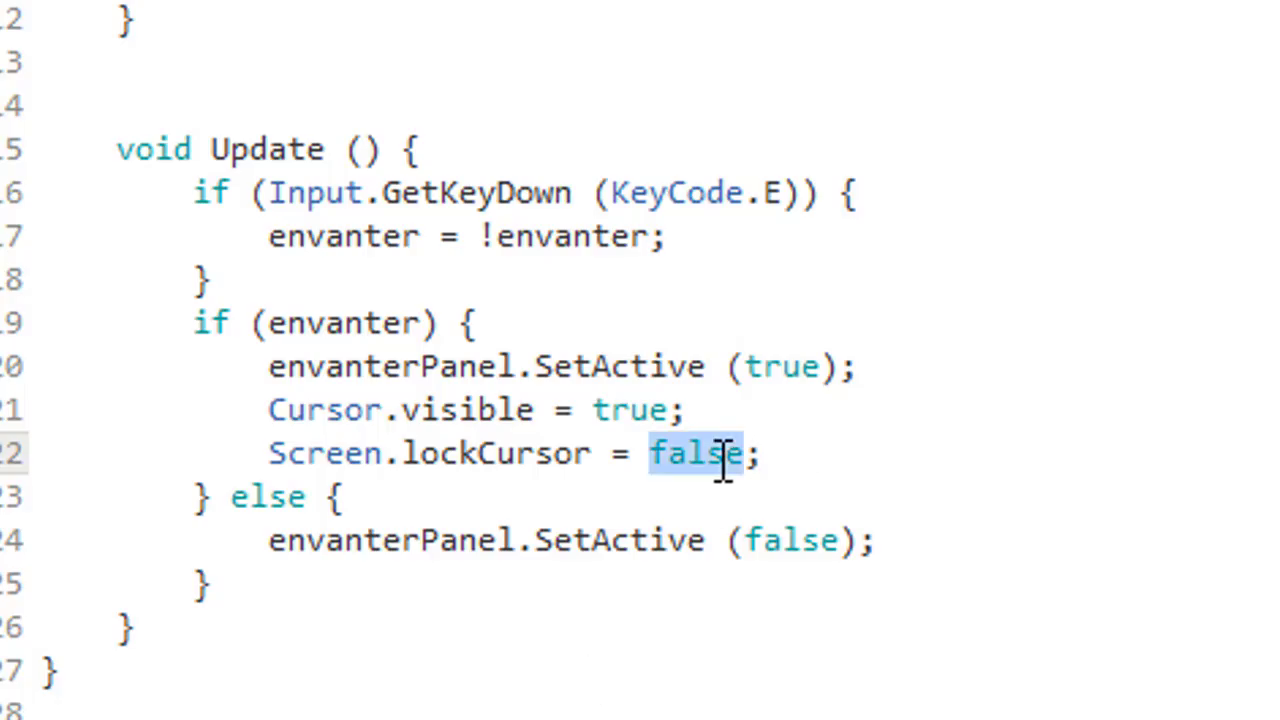
pyautogui.write('true')
pyautogui.press('Escape')
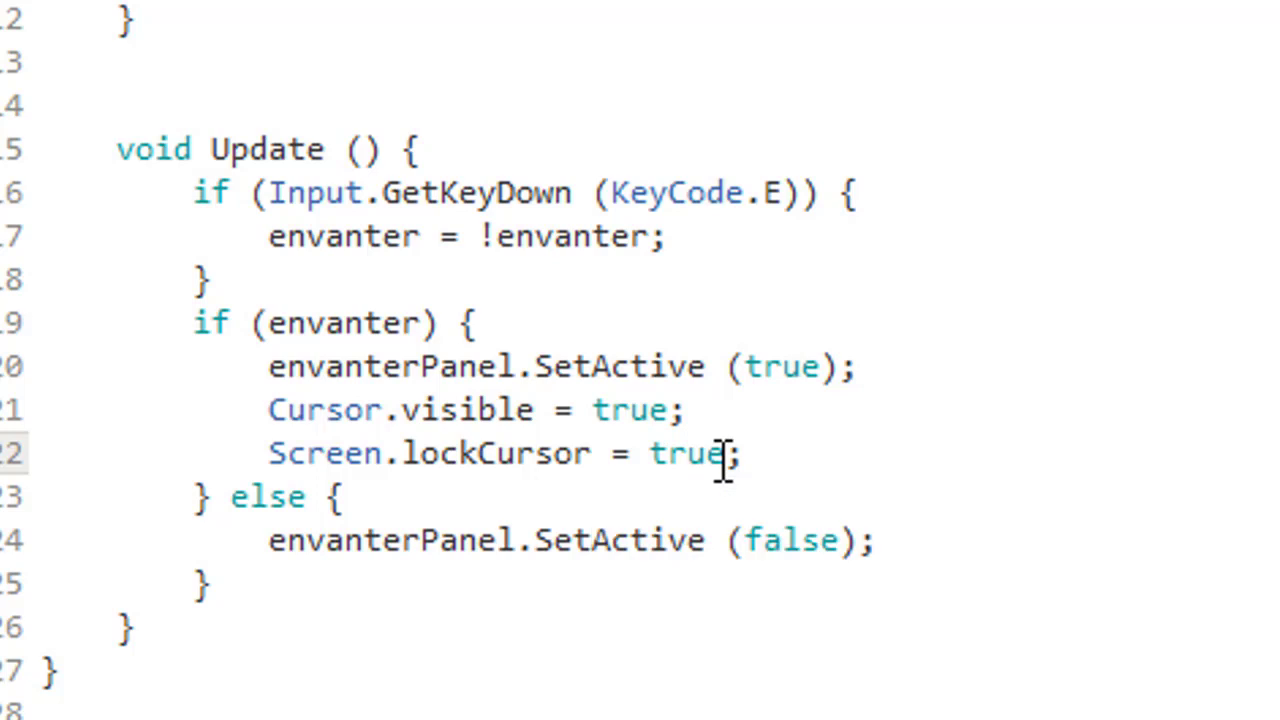
pyautogui.doubleClick(634, 410)
pyautogui.click(712, 453)
pyautogui.doubleClick(712, 453)
pyautogui.write('da')
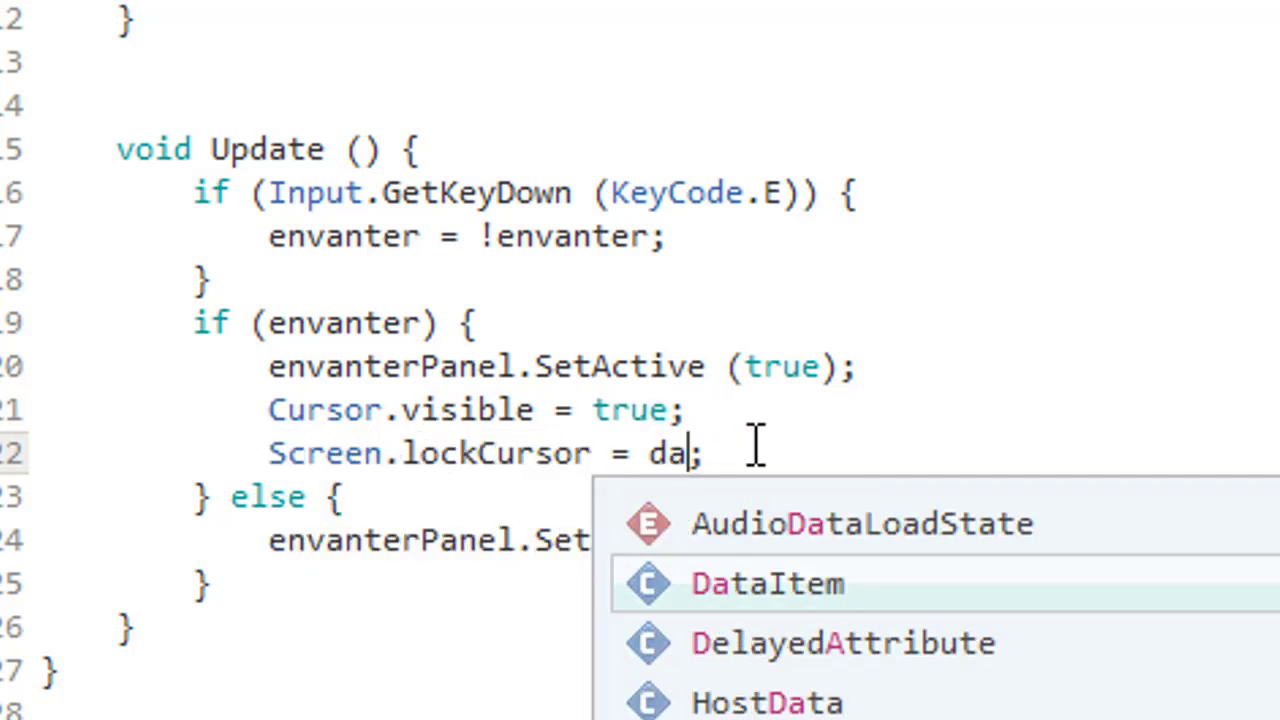
pyautogui.press('BackSpace')
pyautogui.write('fa')
pyautogui.press('BackSpace')
pyautogui.press('BackSpace')
pyautogui.press('BackSpace')
pyautogui.write('false')
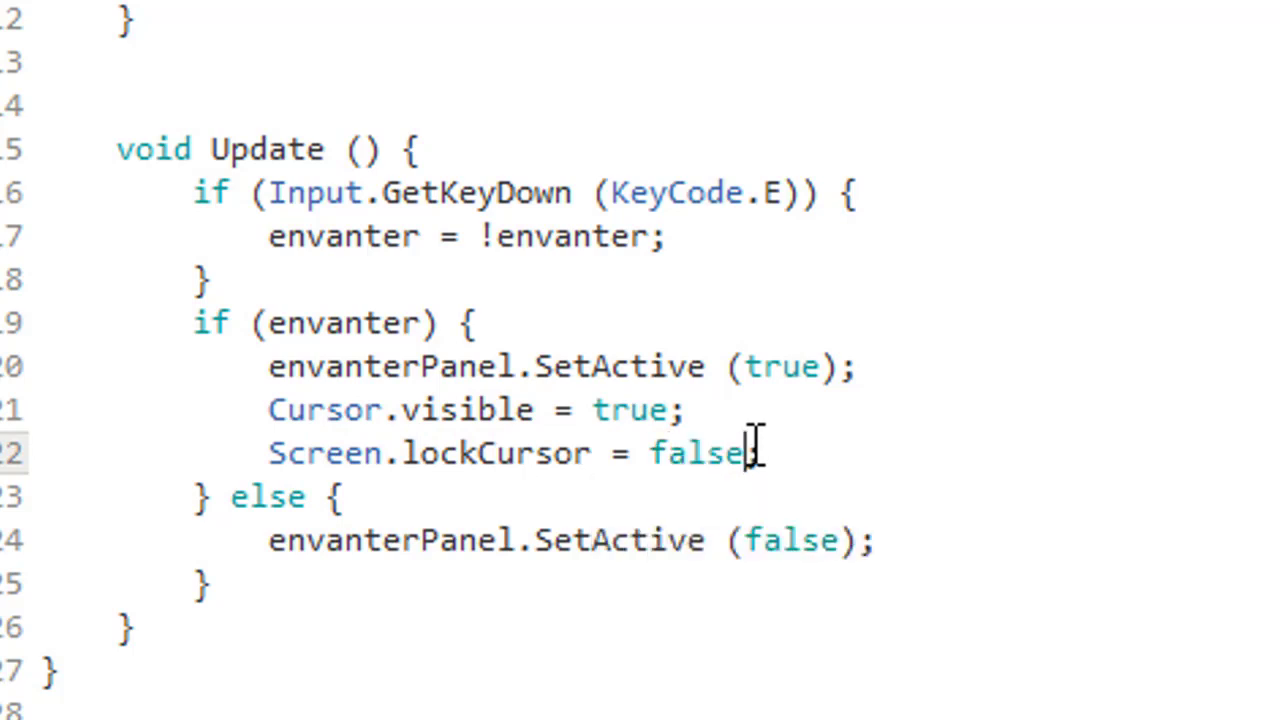
# Copy the cursor lines into the else branch with visible false and lockCursor true; comment out the info-panel position line.
pyautogui.moveTo(820, 453); pyautogui.dragTo(268, 410)
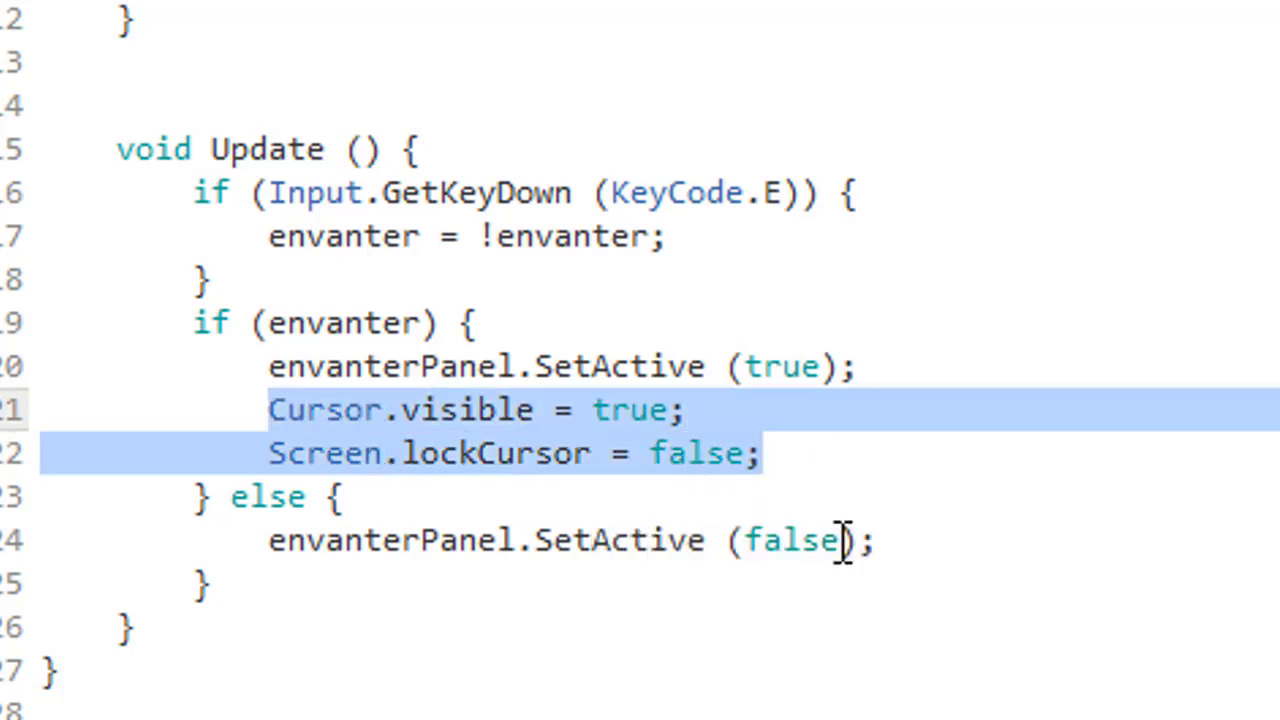
pyautogui.click(992, 555)
pyautogui.press('Return')
pyautogui.write('Cursor.visible = true; \t\t\tScreen.lockCursor = false;')
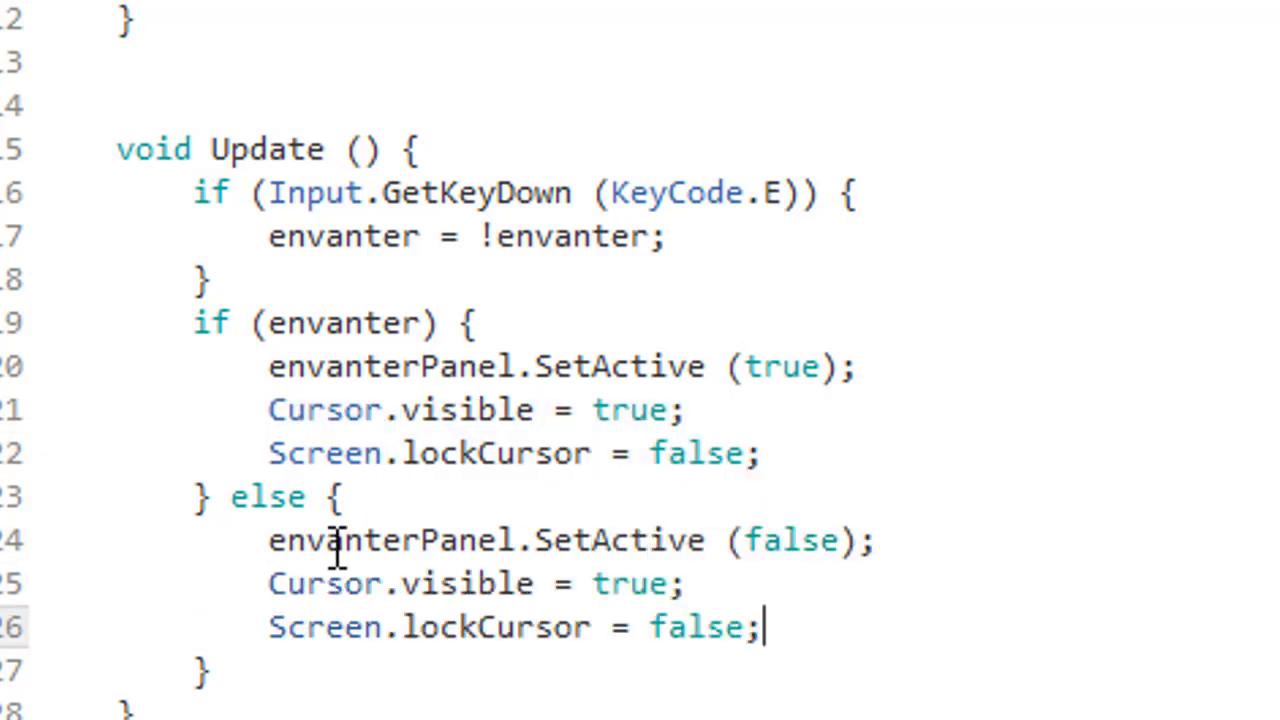
pyautogui.click(583, 584)
pyautogui.doubleClick(606, 584)
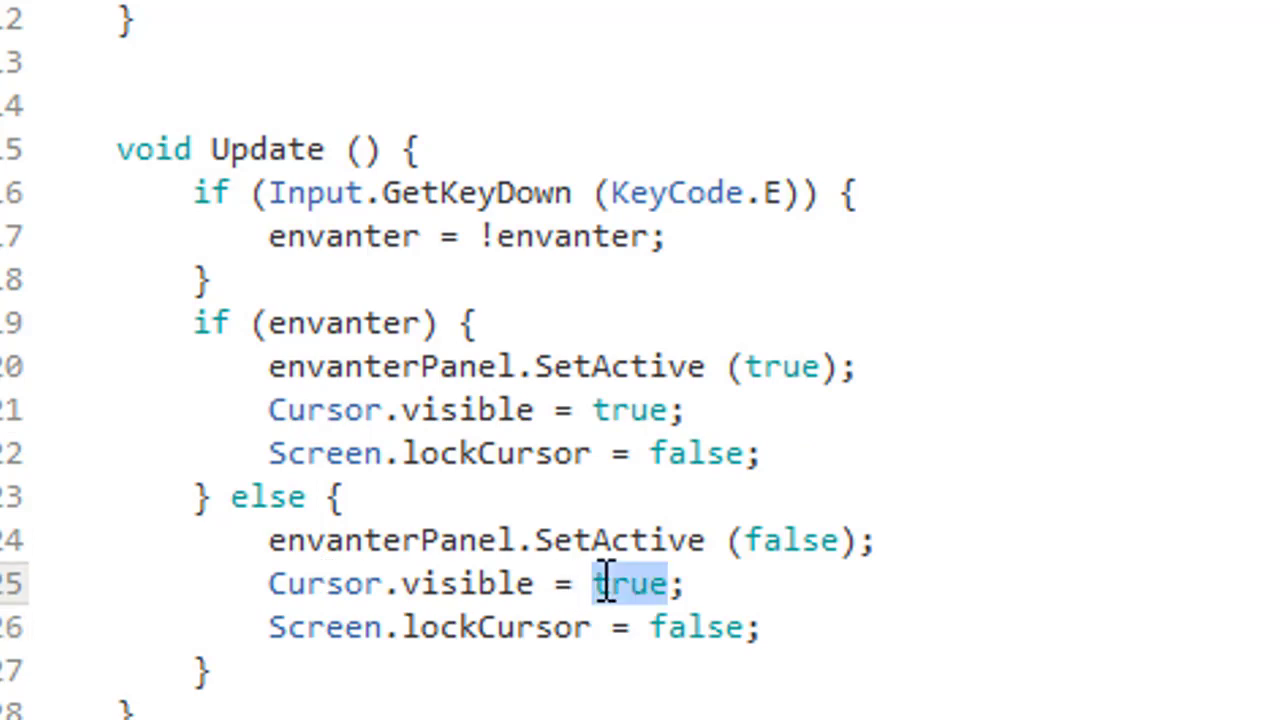
pyautogui.write('false')
pyautogui.doubleClick(709, 630)
pyautogui.press('BackSpace')
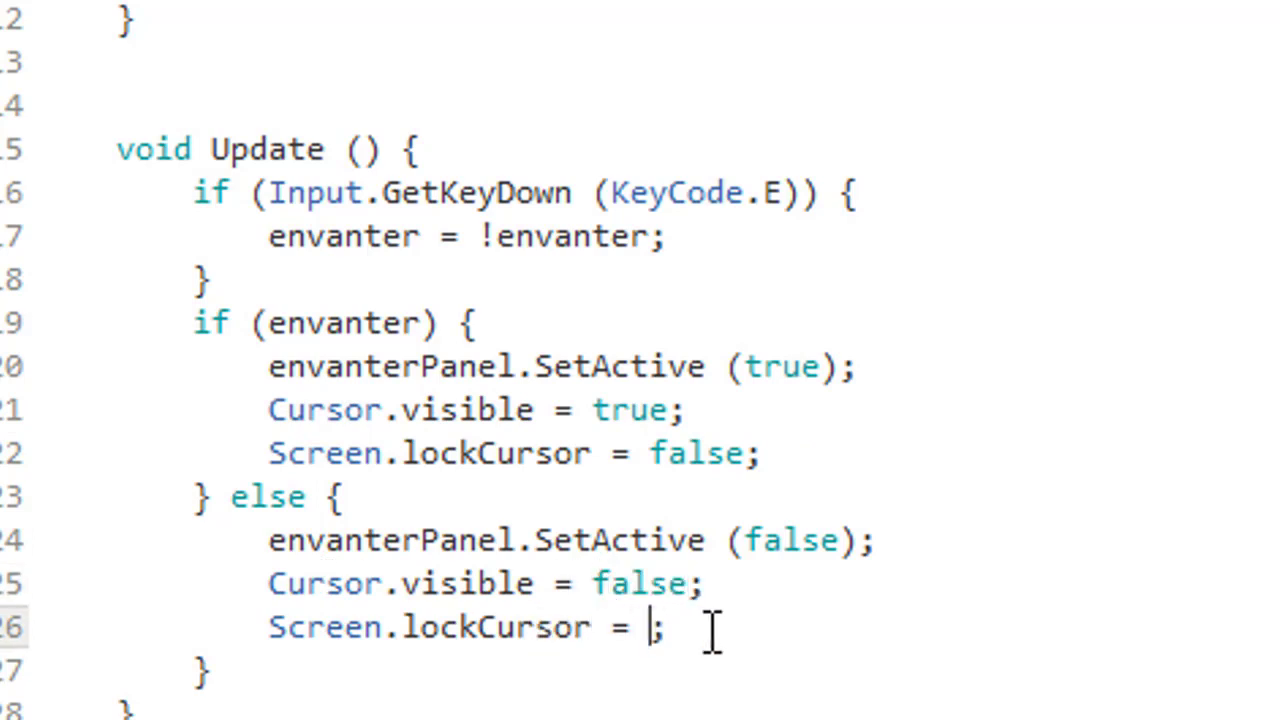
pyautogui.write('true')
pyautogui.press('Up')
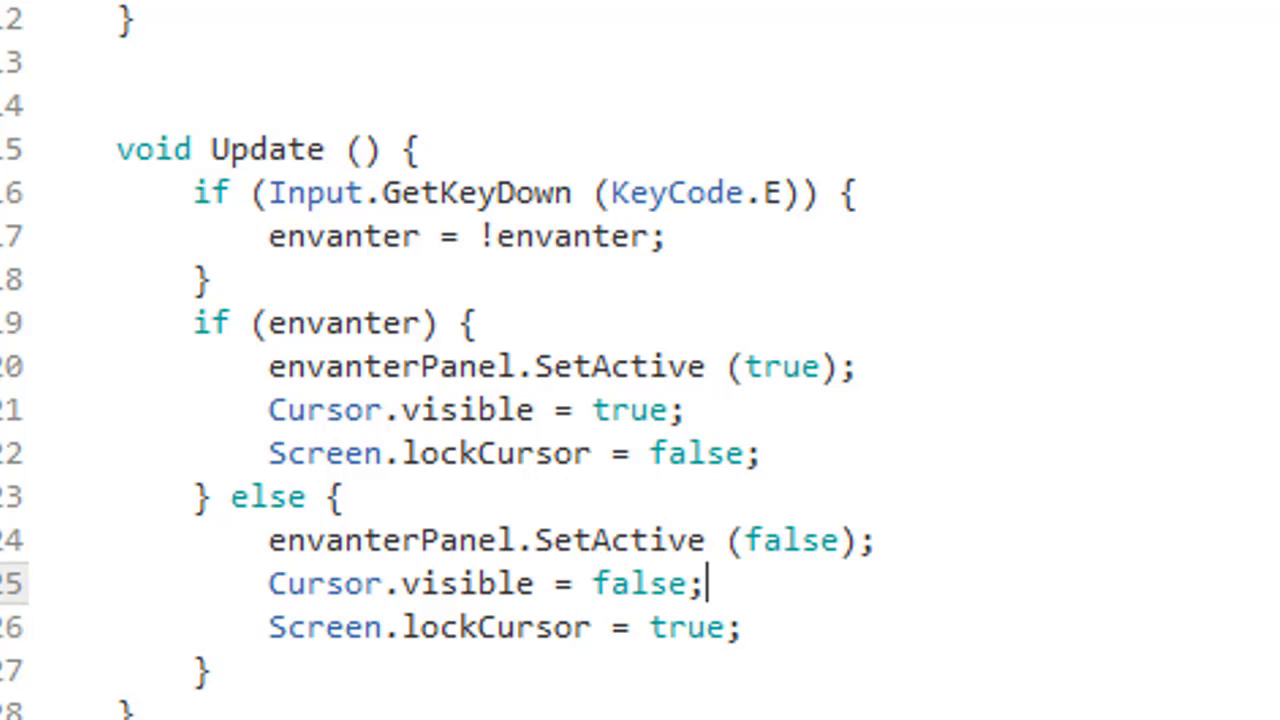
pyautogui.write('s')
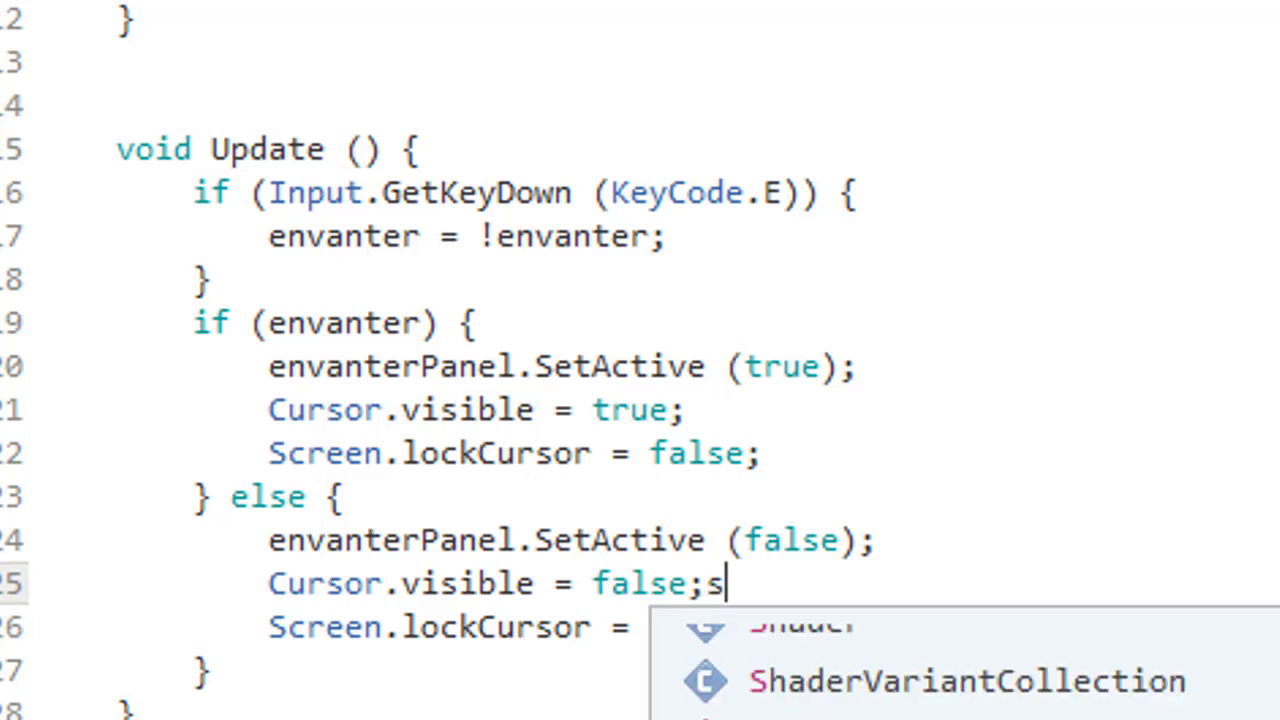
pyautogui.press('BackSpace')
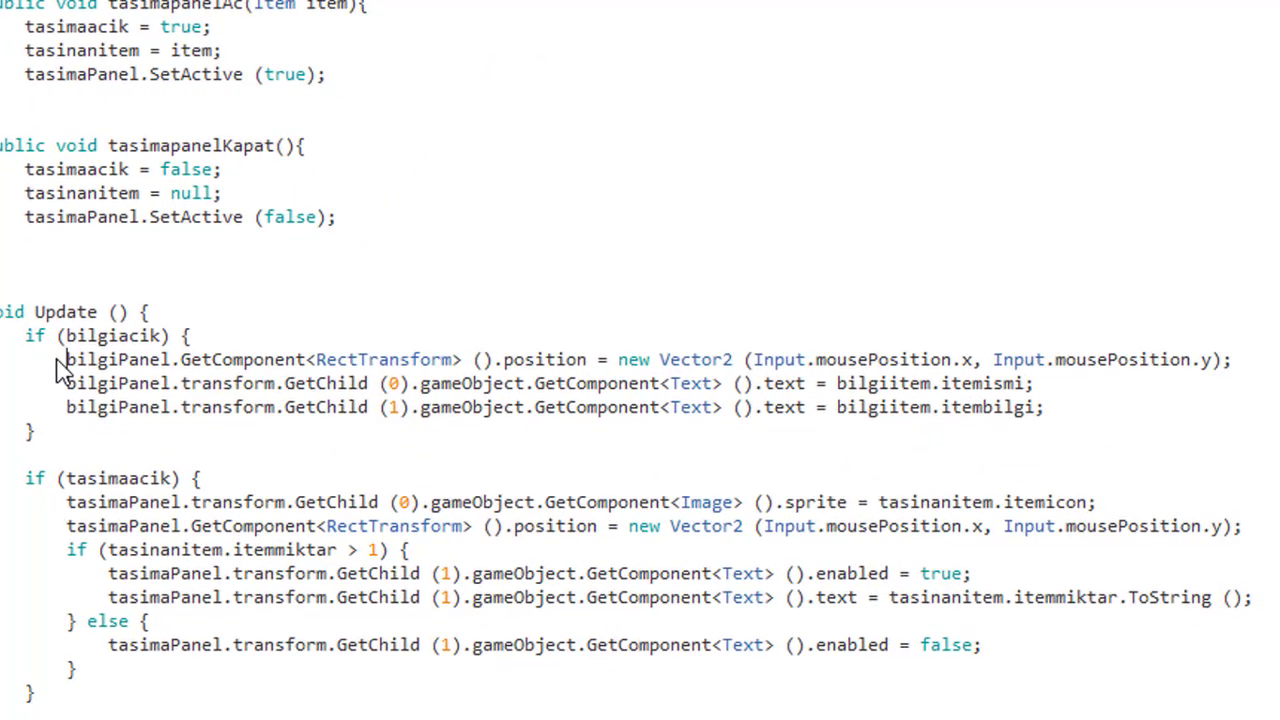
pyautogui.click(68, 364)
pyautogui.write('//')
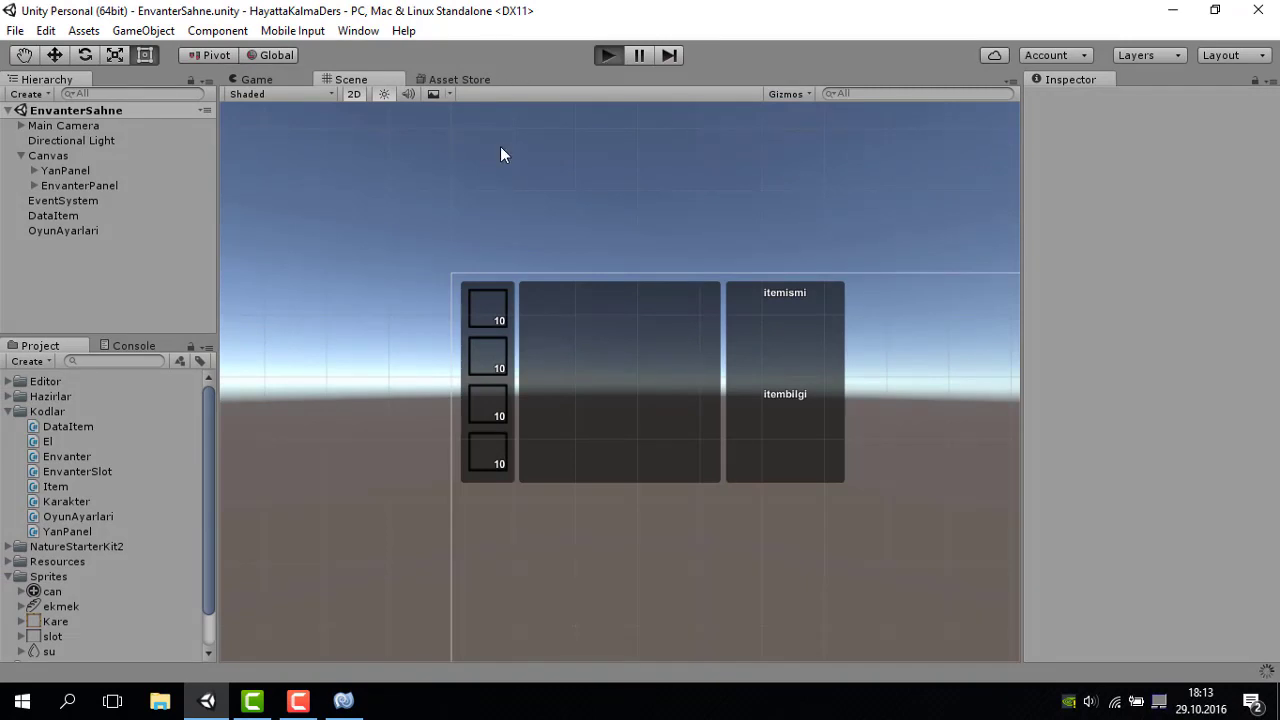
# Play the game, toggle the inventory and move the stick stack between slots.
pyautogui.hotkey('ctrl', 'p')
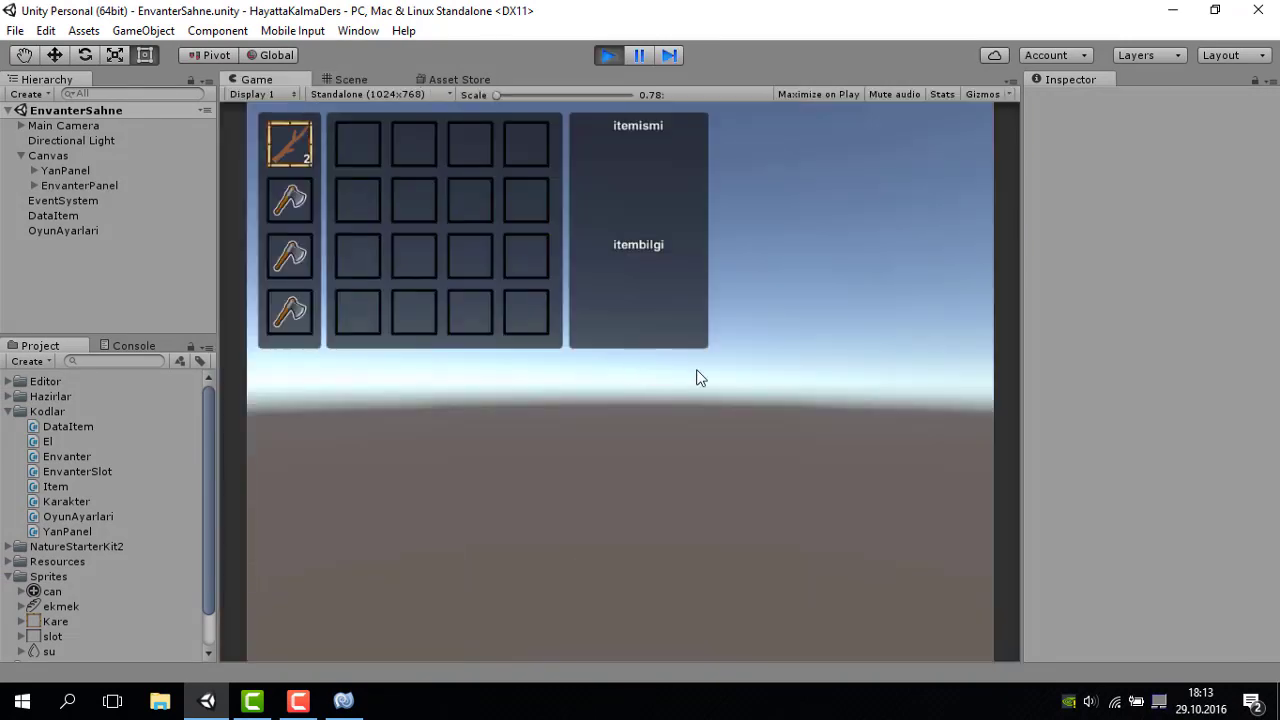
pyautogui.moveTo(285, 150)
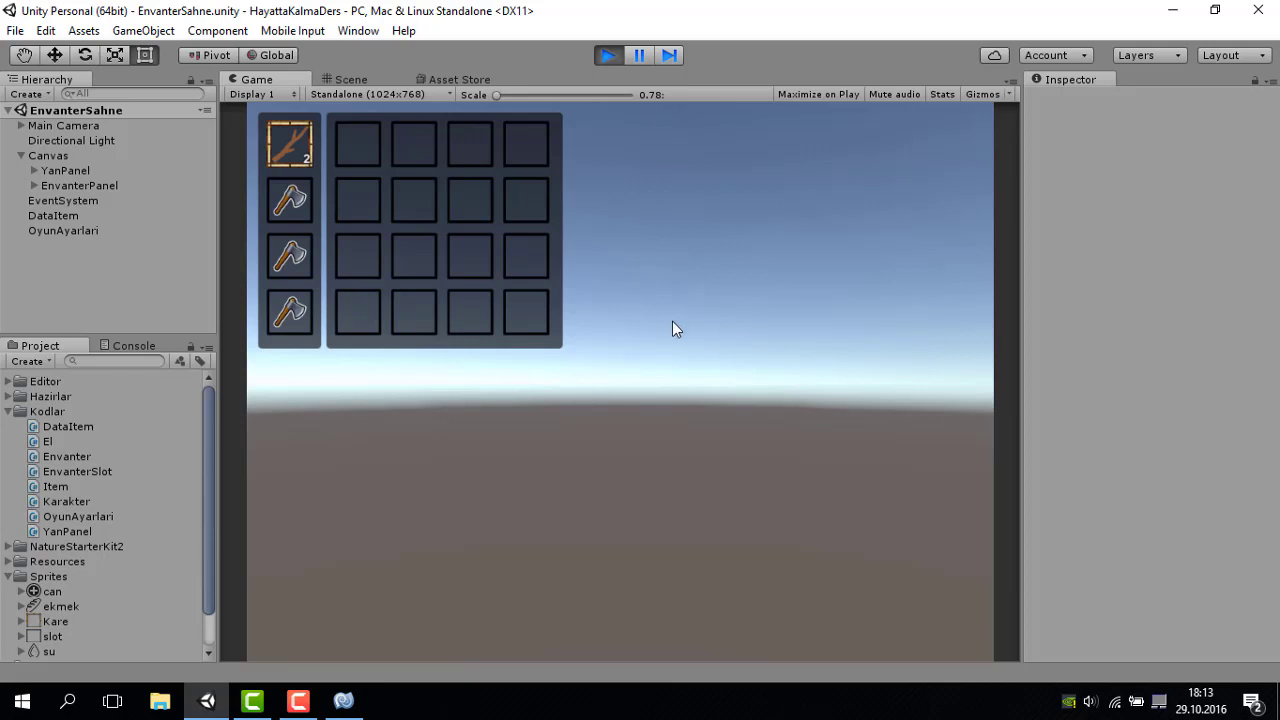
pyautogui.press('i')
pyautogui.press('i')
pyautogui.moveTo(290, 145); pyautogui.dragTo(360, 150)
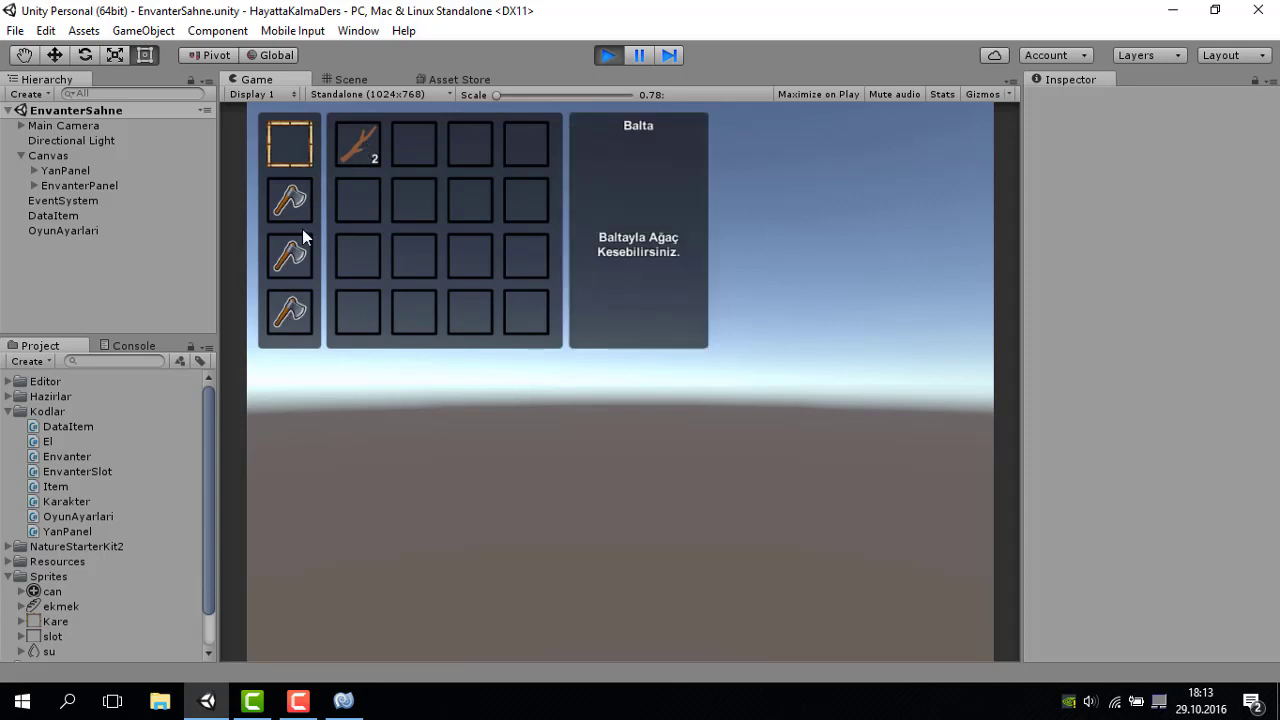
pyautogui.moveTo(337, 151)
pyautogui.mouseDown()
pyautogui.moveTo(304, 157)
pyautogui.moveTo(376, 146)
pyautogui.mouseUp()
pyautogui.click(433, 150)
# Stop play mode, bring the canvas into view and return to MonoDevelop.
pyautogui.click(621, 57)
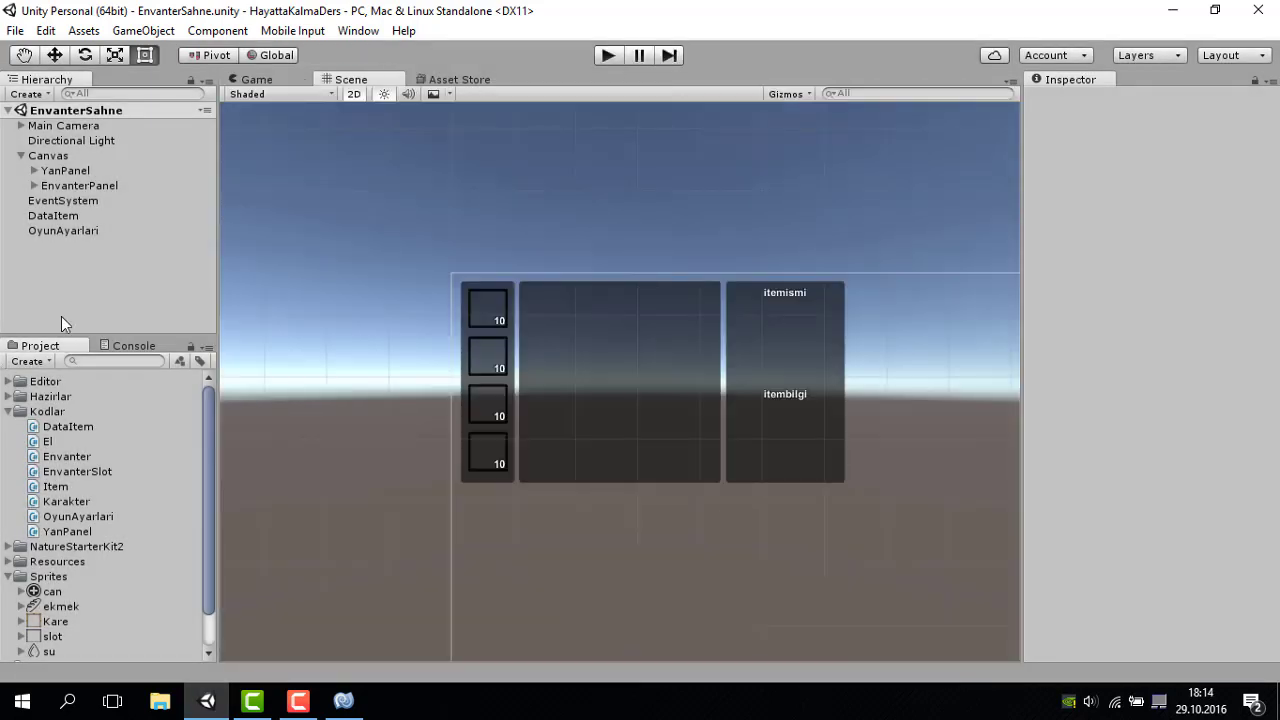
pyautogui.scroll(-2, 558, 333)
pyautogui.moveTo(558, 333); pyautogui.dragTo(457, 218, button='middle')
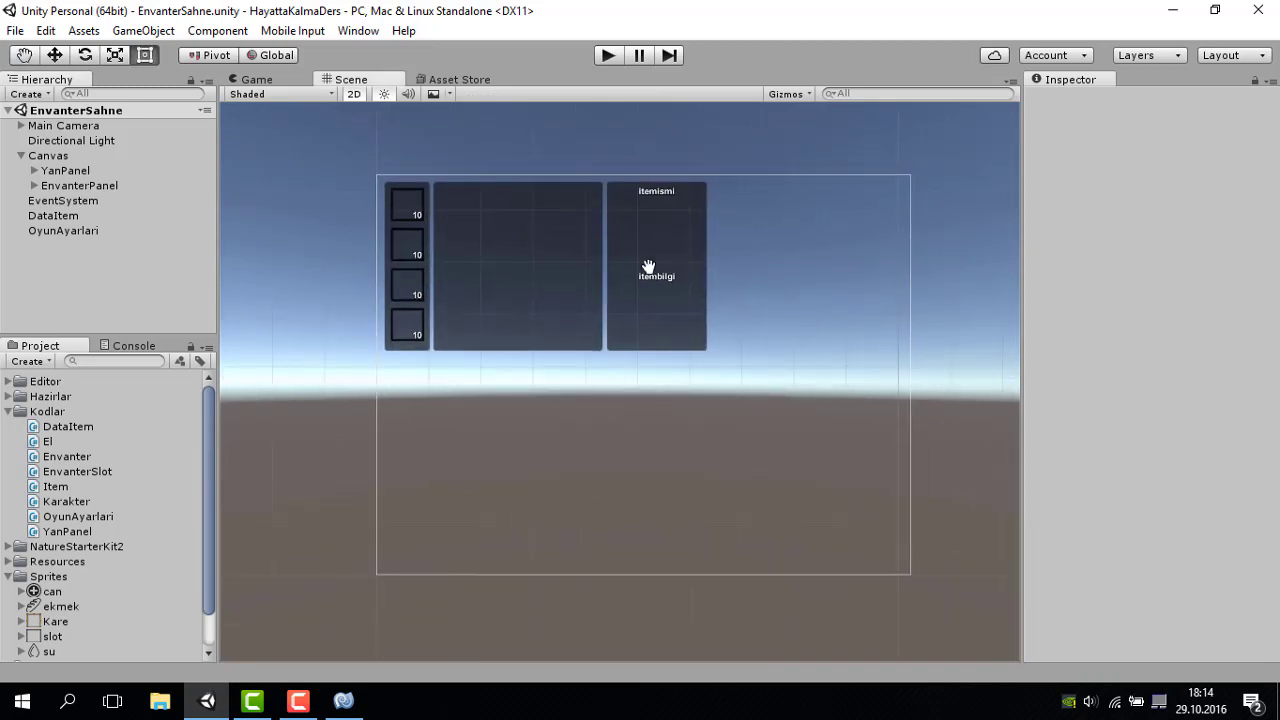
pyautogui.moveTo(648, 267); pyautogui.dragTo(634, 236, button='middle')
pyautogui.click(346, 703)
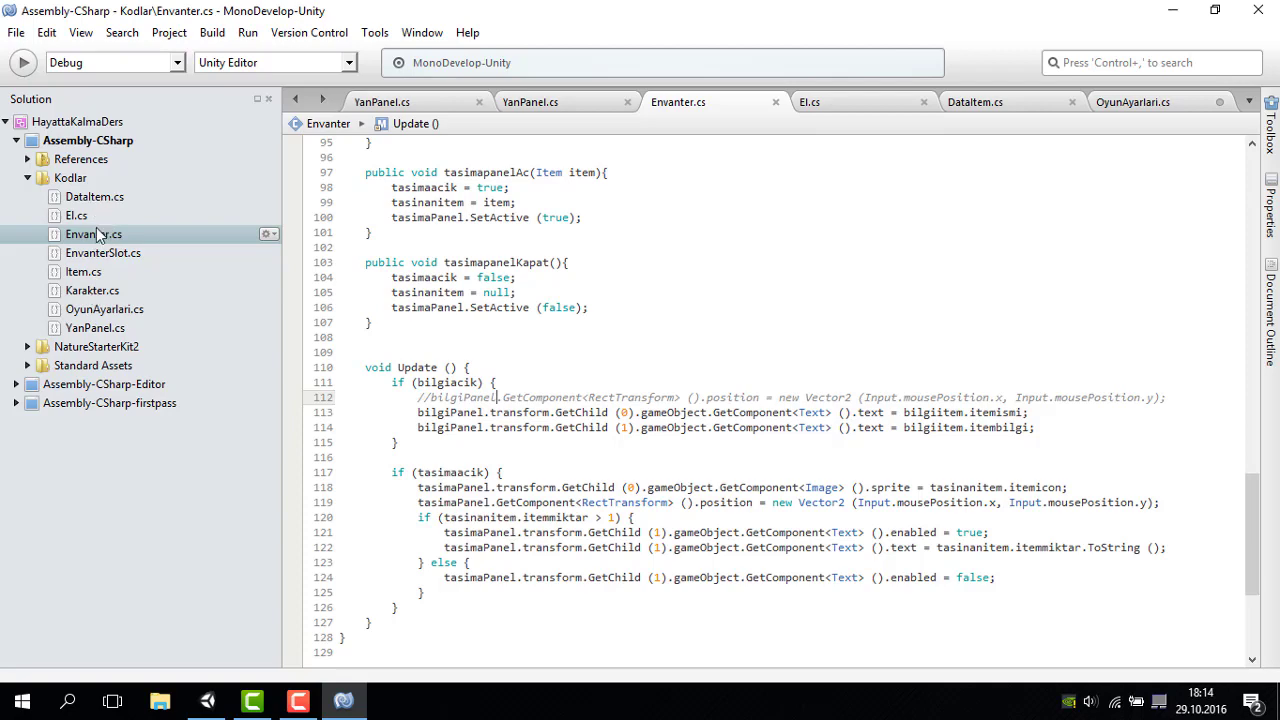
# Open Karakter.cs from the Solution pad and scroll through it.
pyautogui.click(88, 291)
pyautogui.doubleClick(88, 291)
pyautogui.scroll(-10, 640, 300)
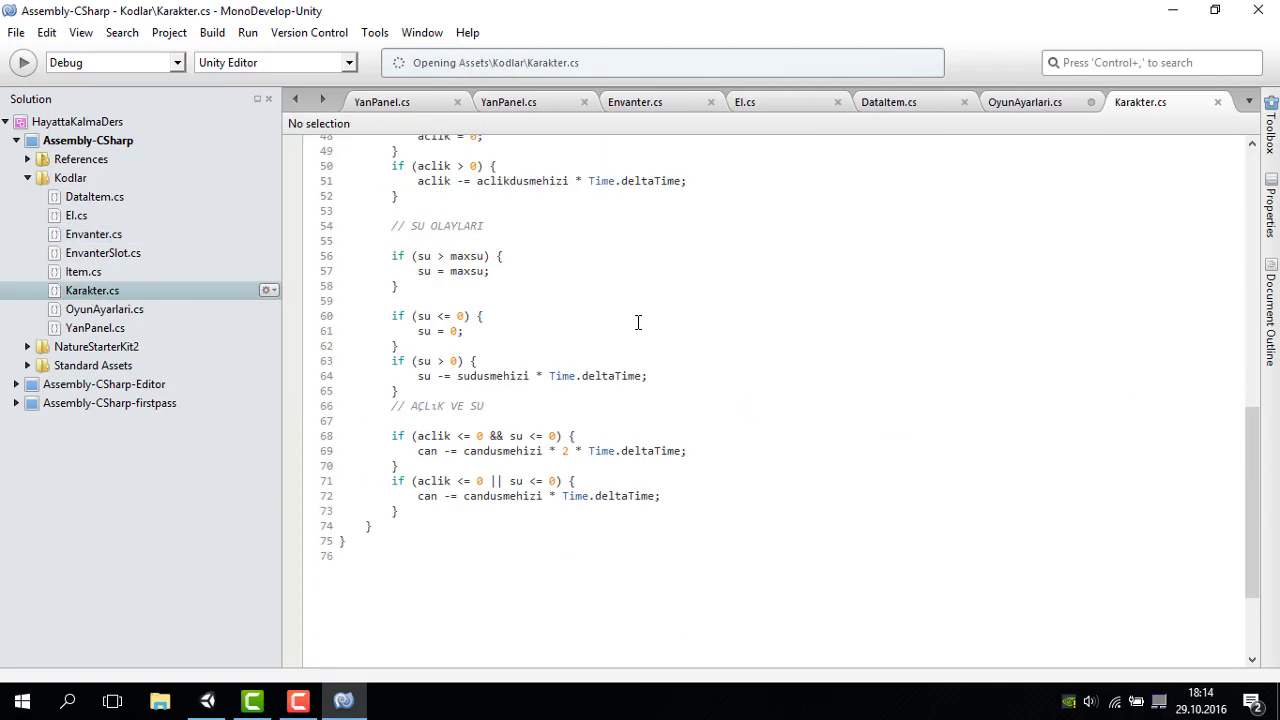
pyautogui.scroll(3, 637, 322)
pyautogui.scroll(10, 637, 322)
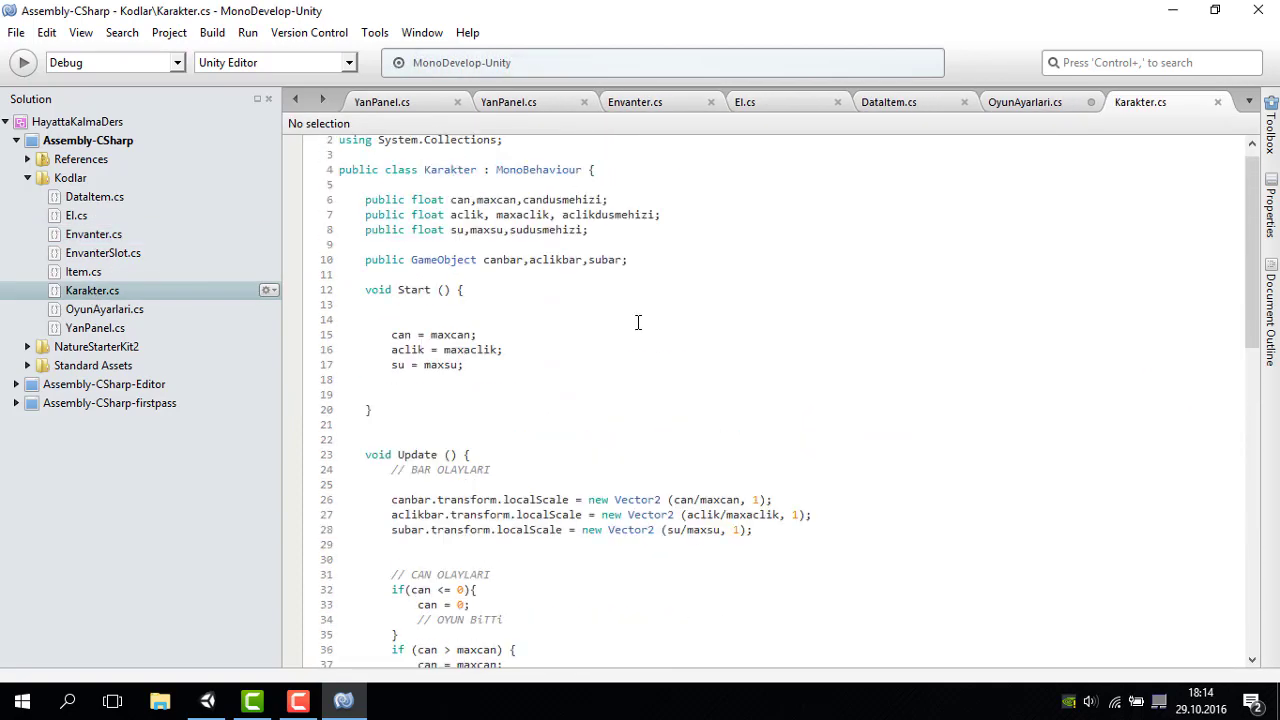
pyautogui.scroll(1, 536, 330)
# Review the Envanter.cs and OyunAyarlari.cs scripts, then go back to the Unity scene.
pyautogui.click(207, 700)
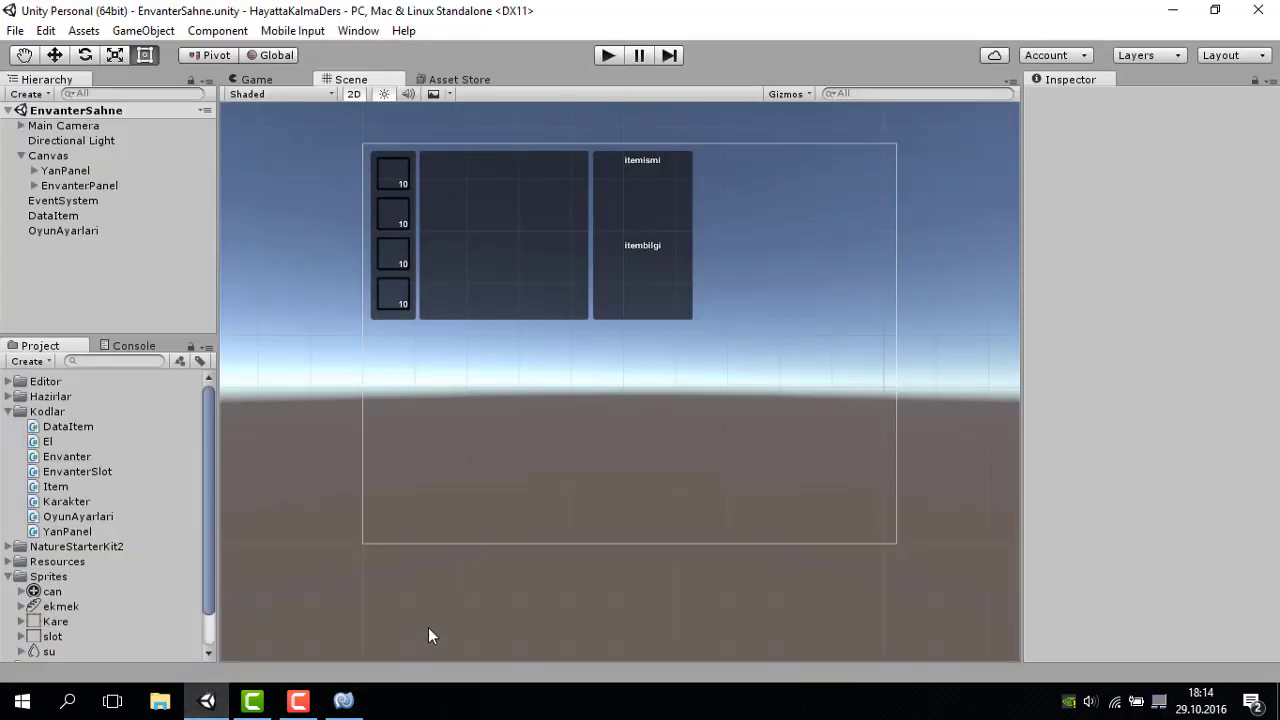
pyautogui.click(343, 700)
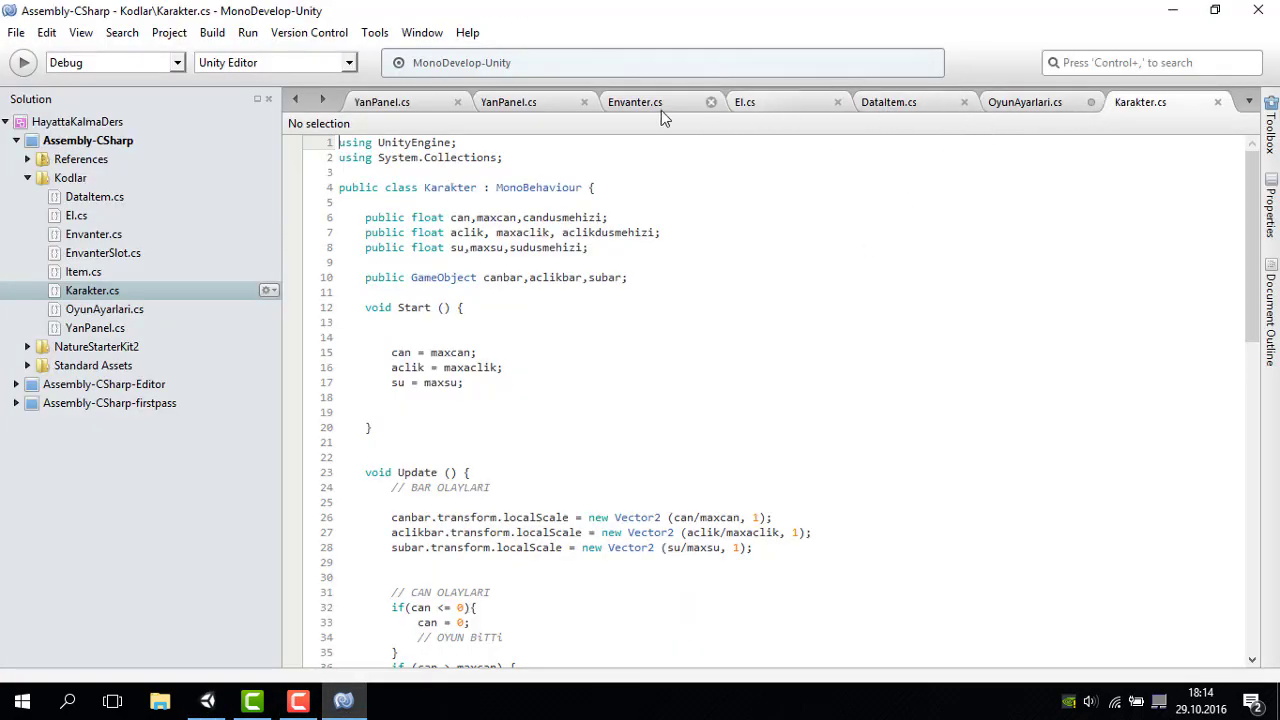
pyautogui.click(630, 105)
pyautogui.click(1028, 104)
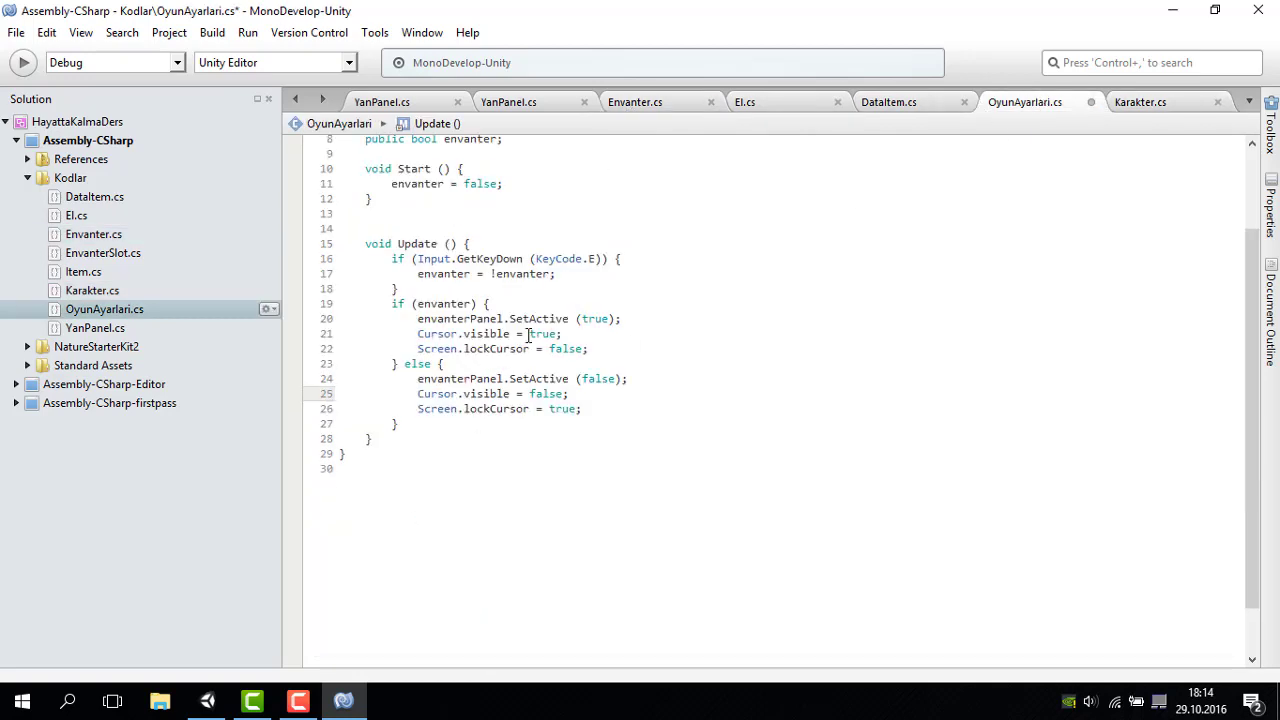
pyautogui.scroll(3, 528, 335)
pyautogui.click(208, 699)
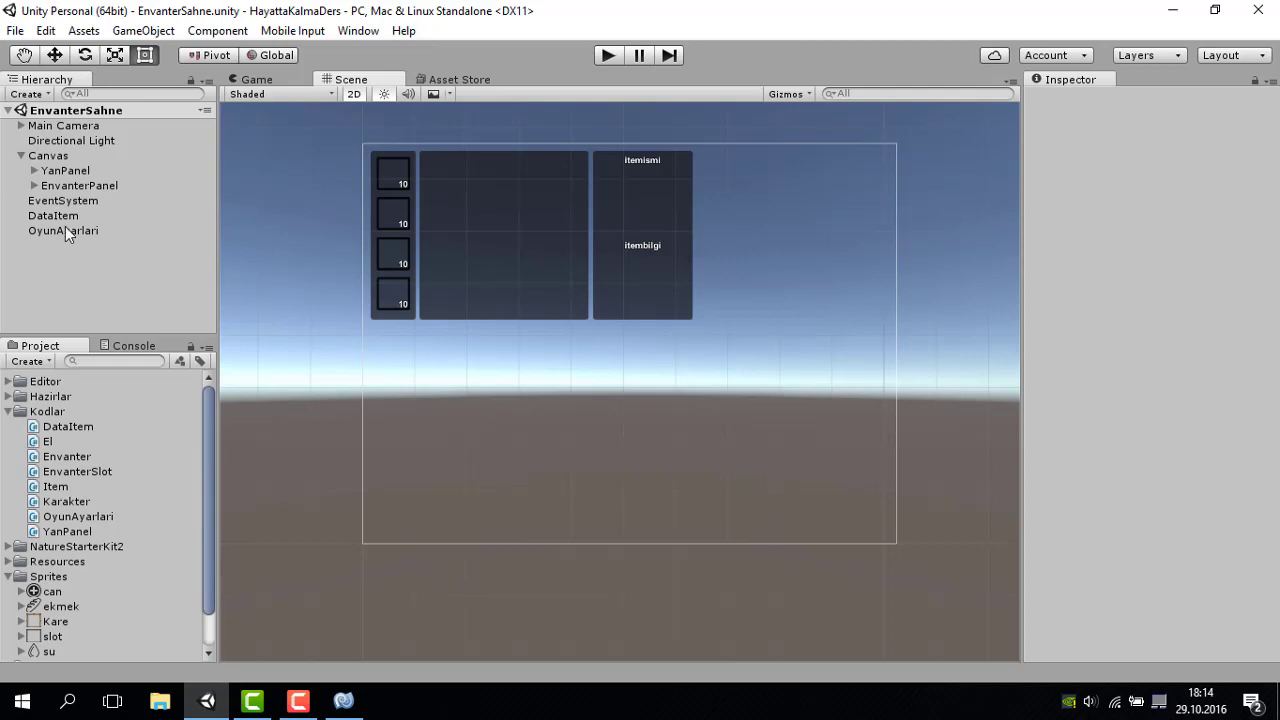
pyautogui.click(298, 700)
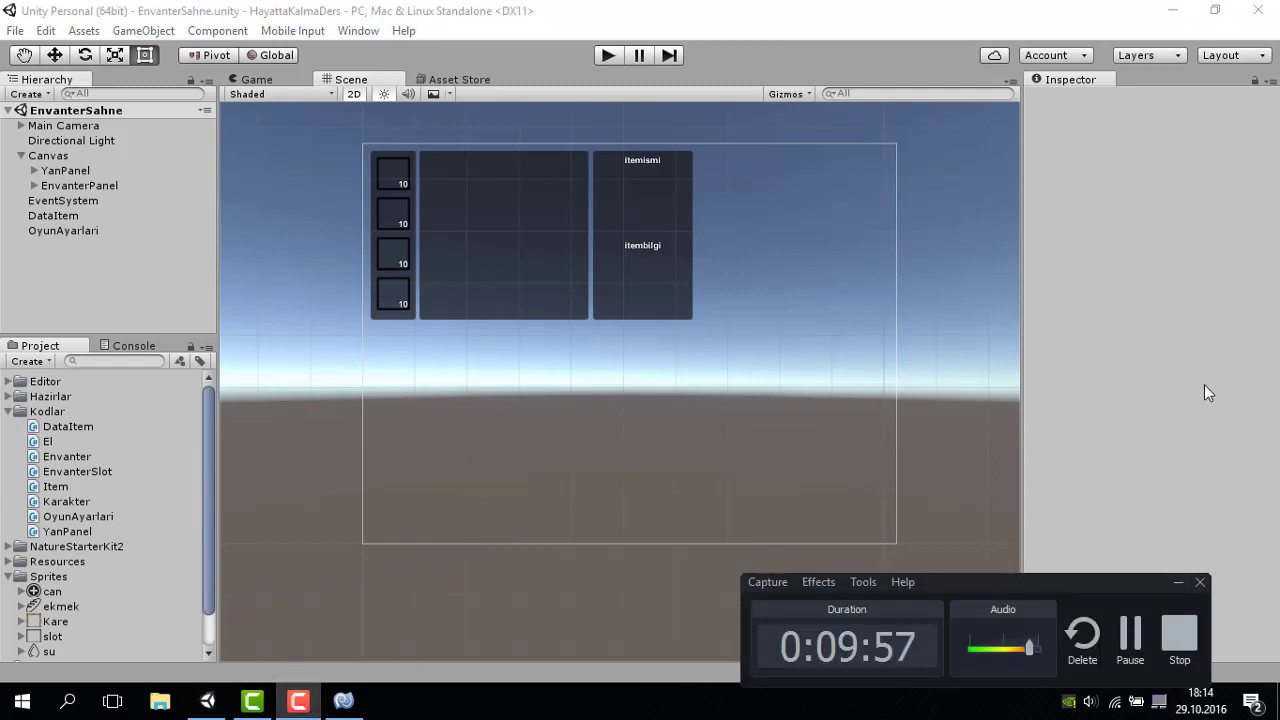
pyautogui.click(1175, 625)
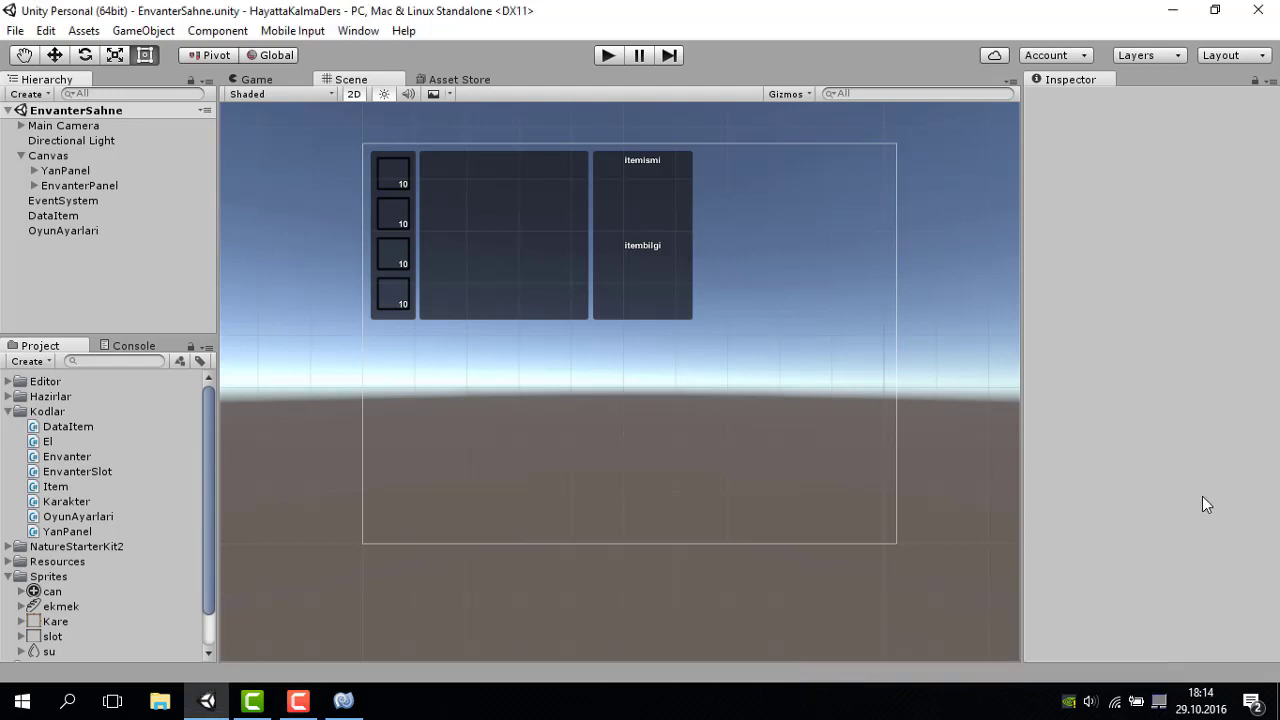